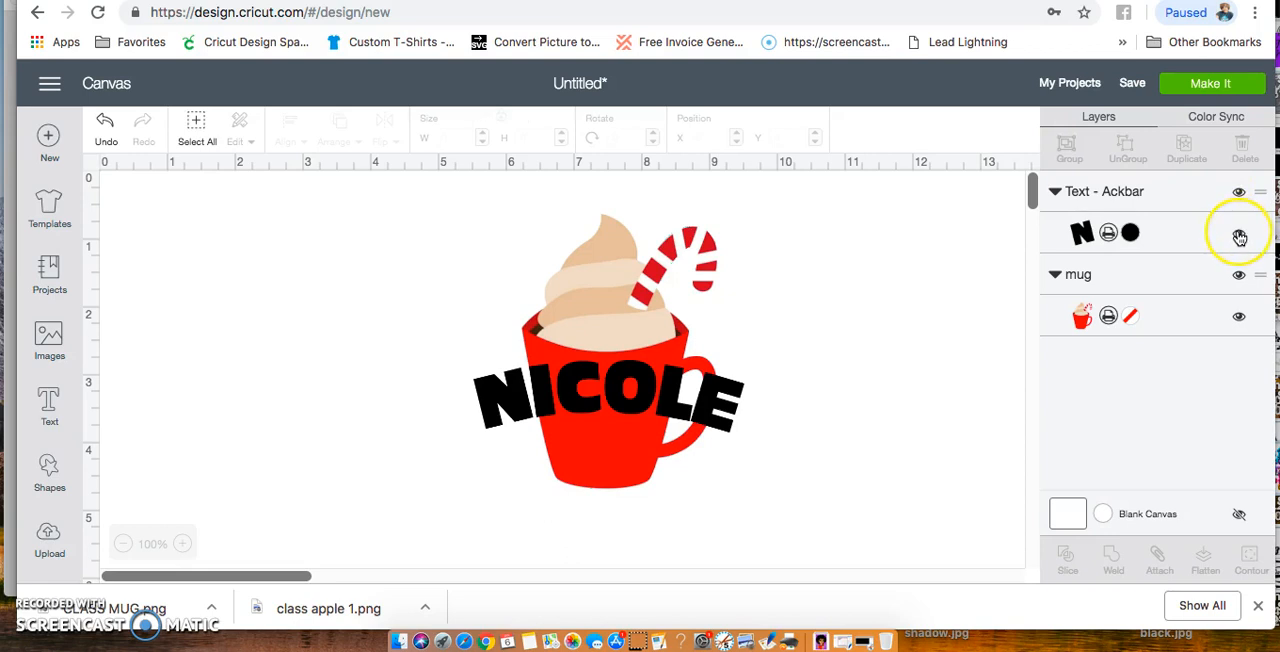
# Check the separate text and mug layers by hiding and showing each one, and inspect the mug layer on its own
pyautogui.click(1239, 236)
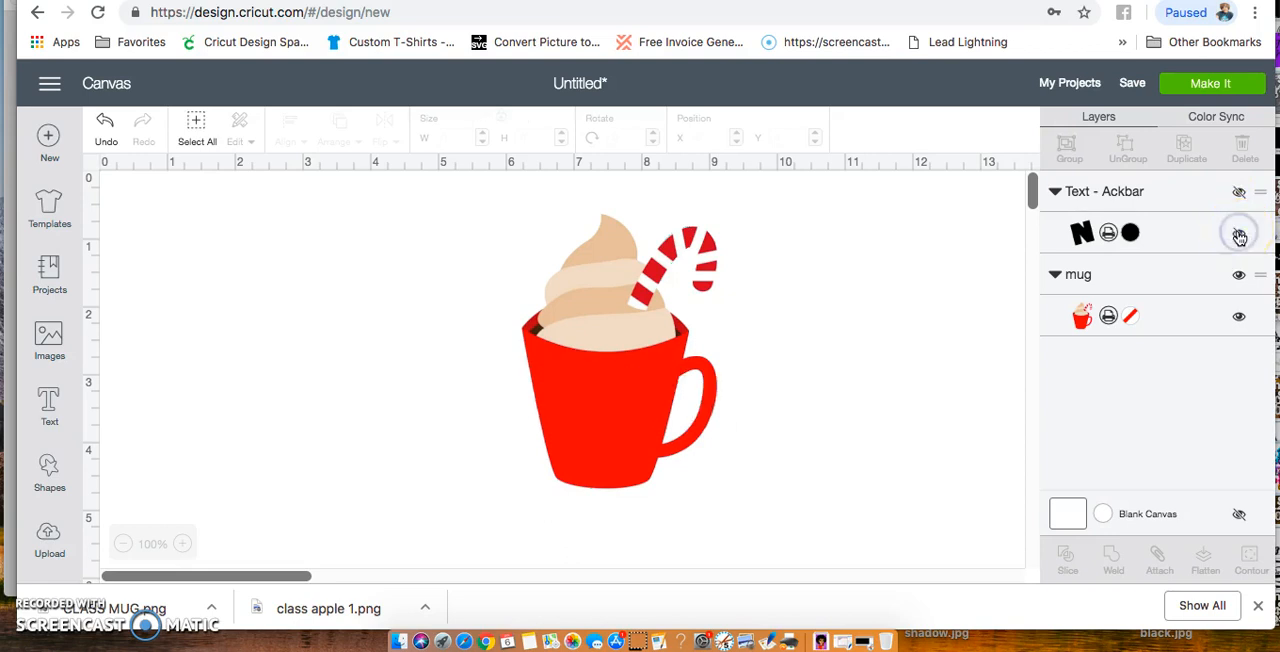
pyautogui.click(1239, 235)
pyautogui.click(1240, 277)
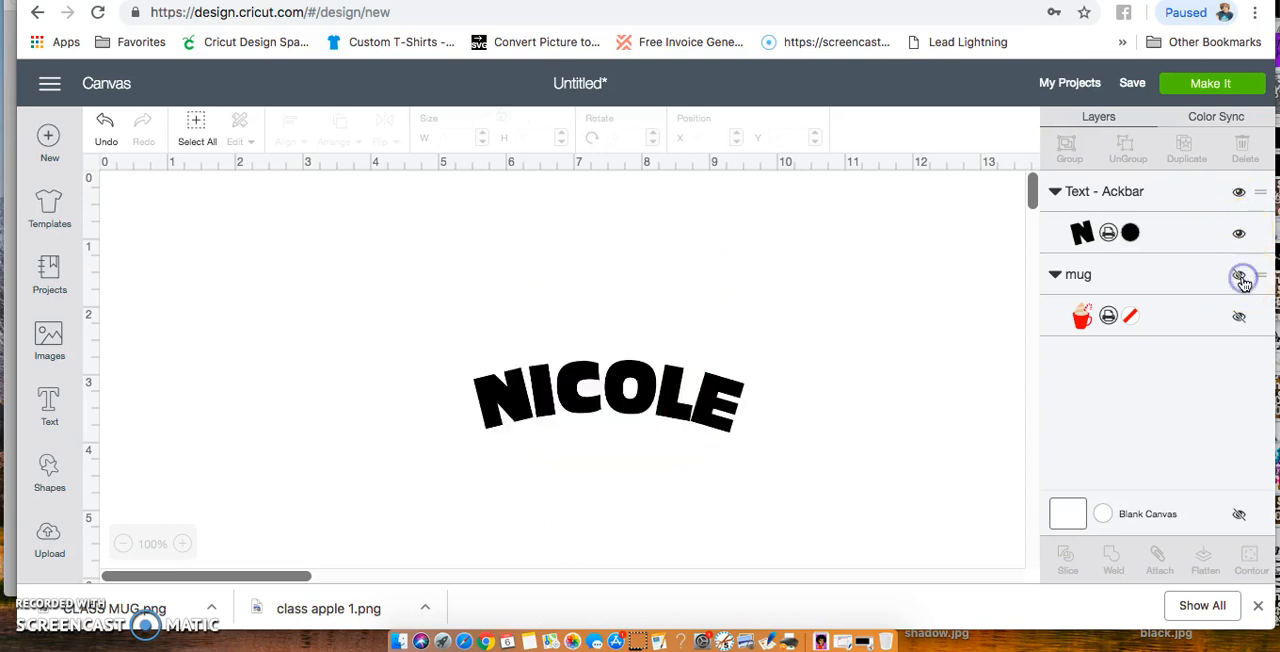
pyautogui.click(1240, 277)
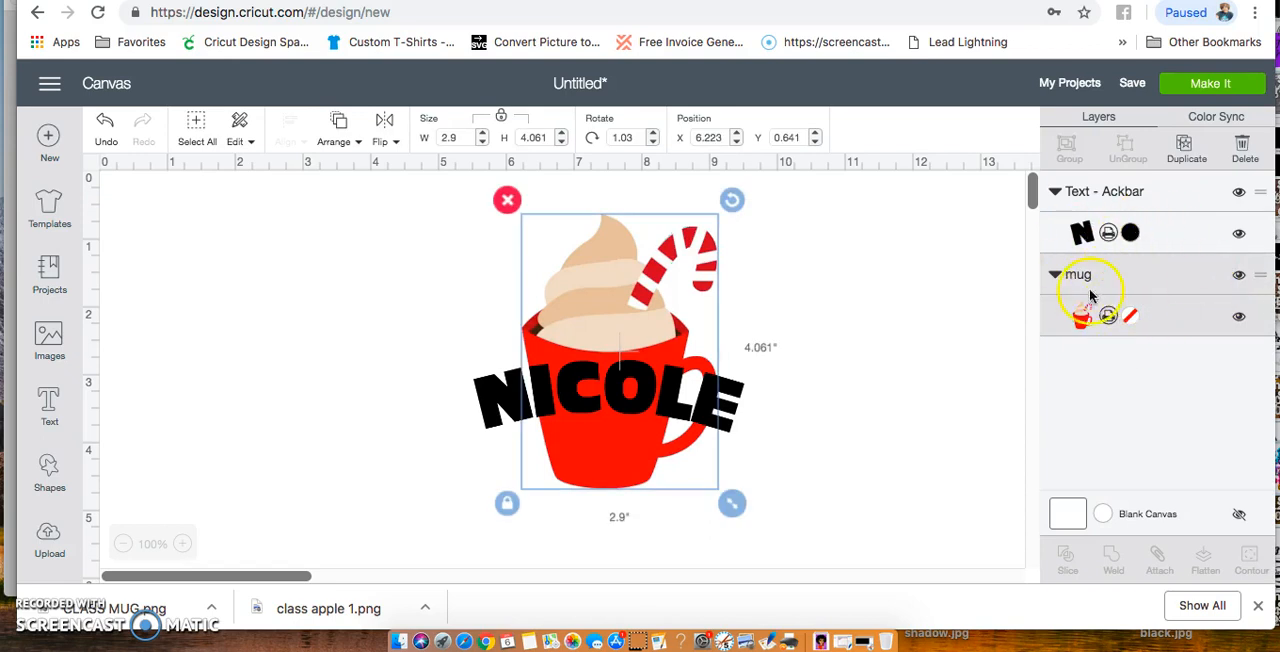
pyautogui.click(888, 371)
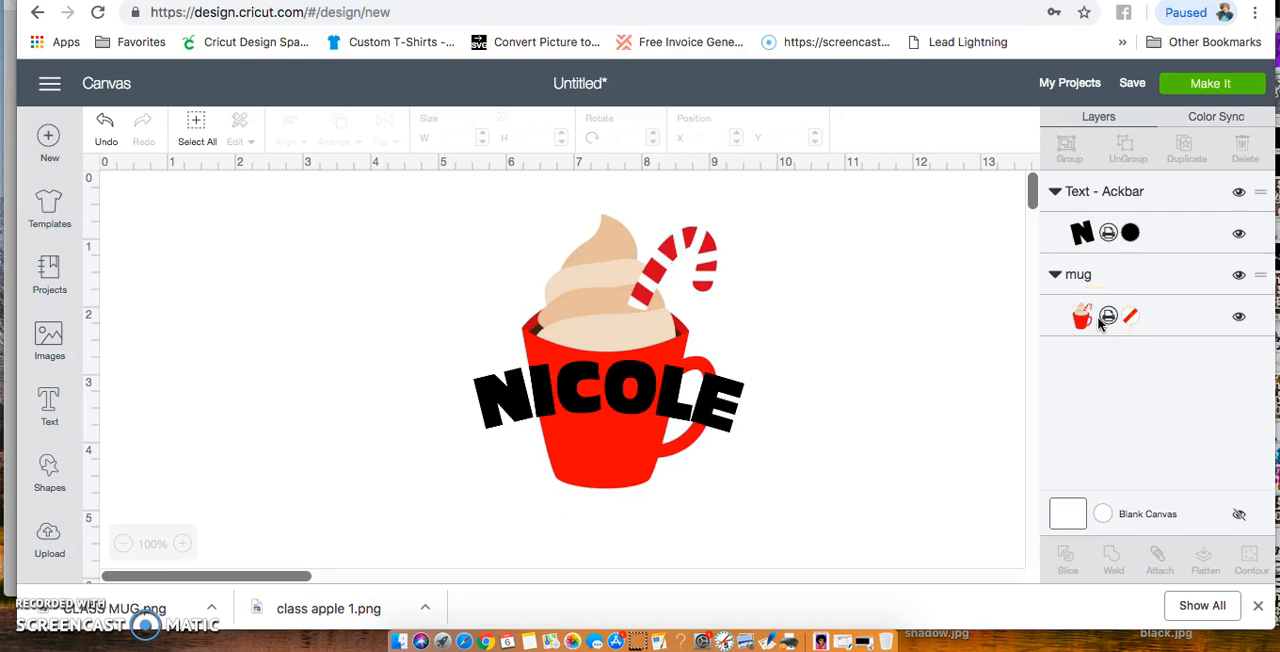
# Flatten the name text and mug image into one printable layer and move it to about X 5.406, Y 0.835
pyautogui.click(197, 124)
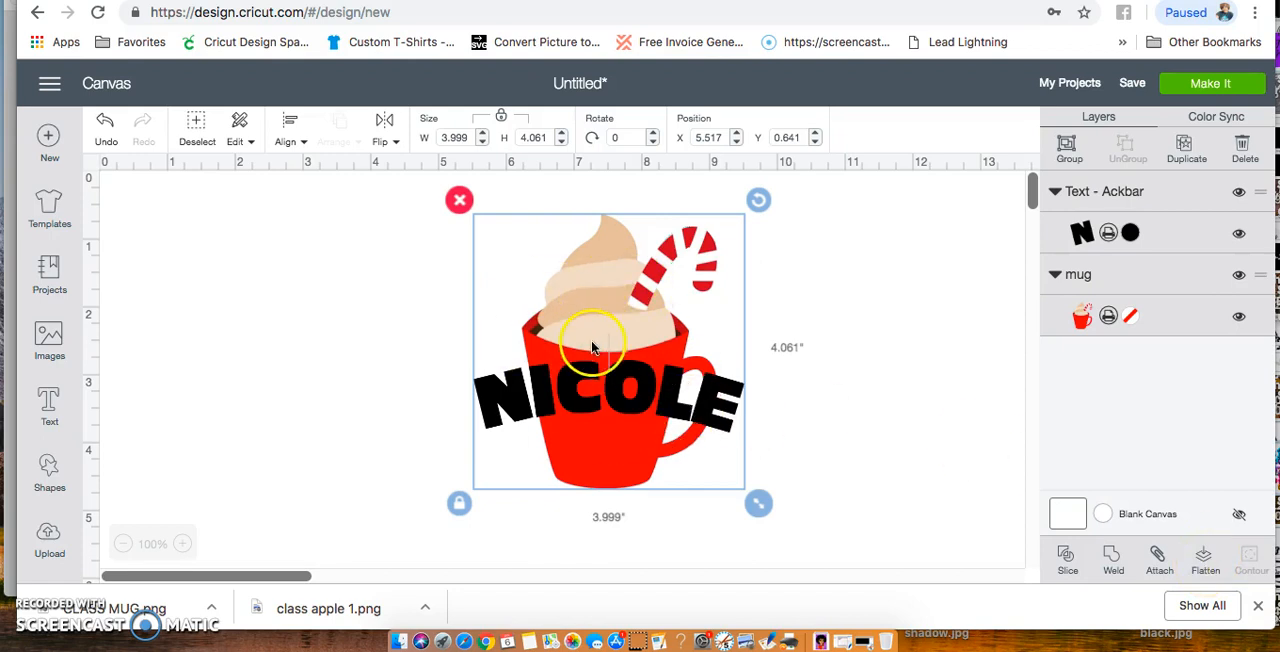
pyautogui.click(1207, 563)
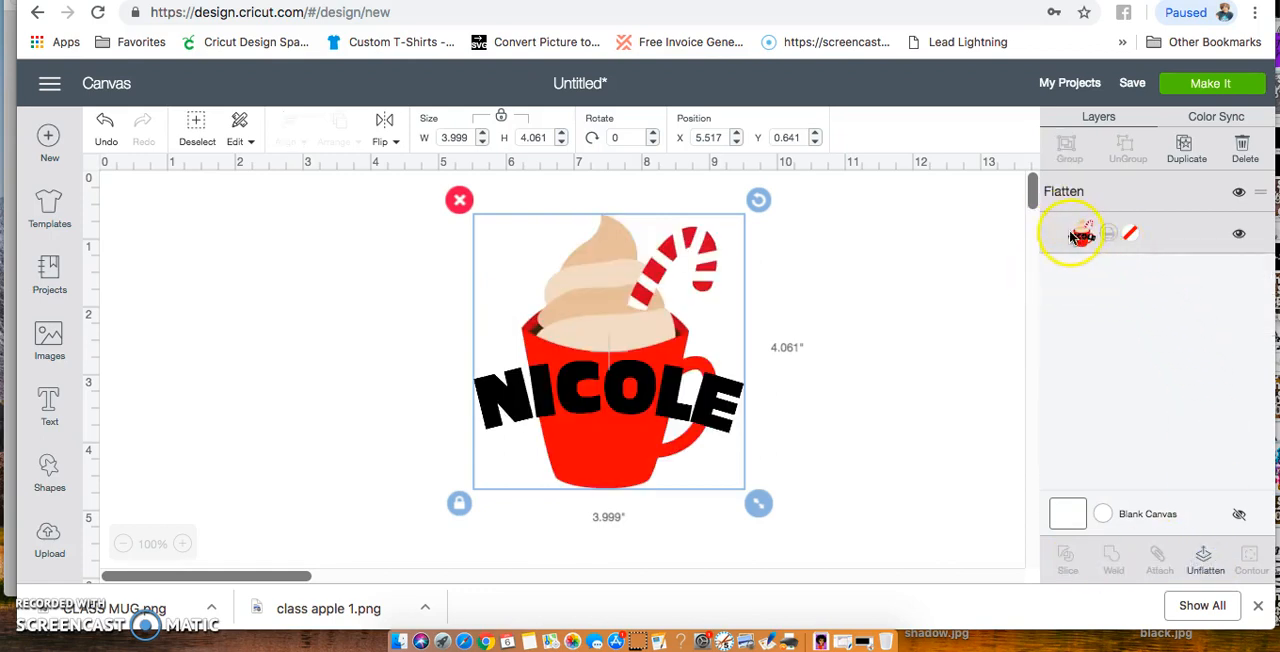
pyautogui.moveTo(643, 371)
pyautogui.mouseDown()
pyautogui.moveTo(486, 323)
pyautogui.moveTo(586, 369)
pyautogui.moveTo(648, 371)
pyautogui.moveTo(641, 387)
pyautogui.mouseUp()
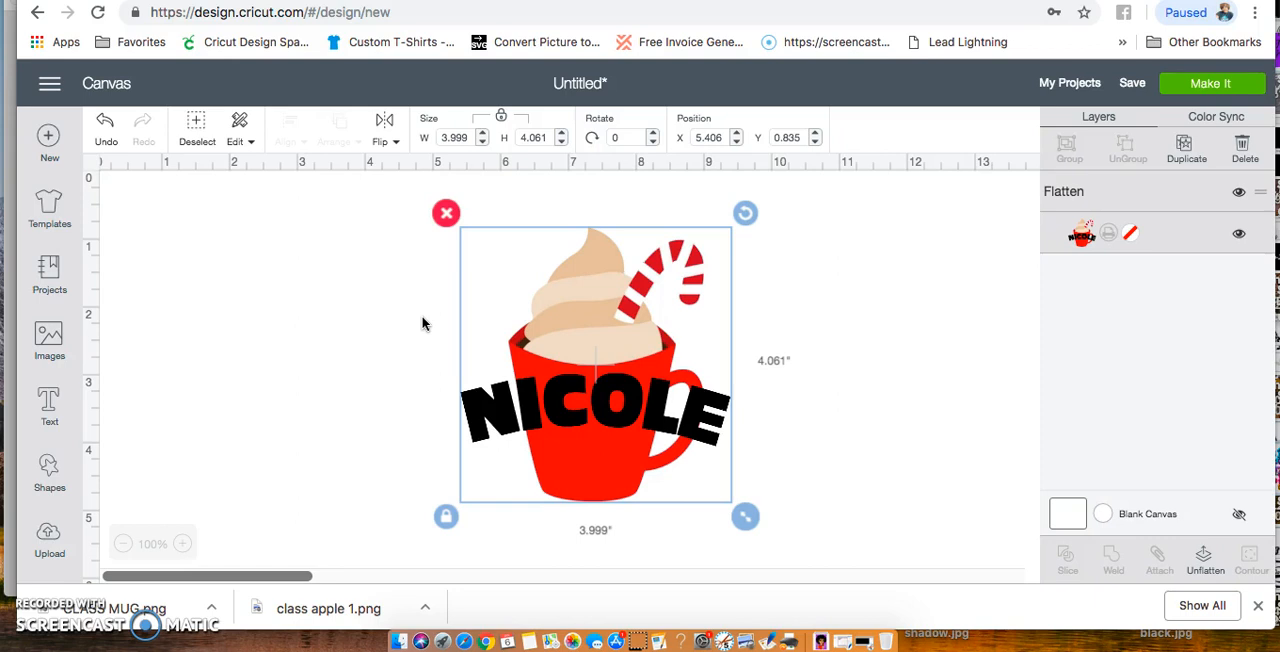
# Try flipping the flattened mug design horizontally and vertically, and undo both flips
pyautogui.click(385, 121)
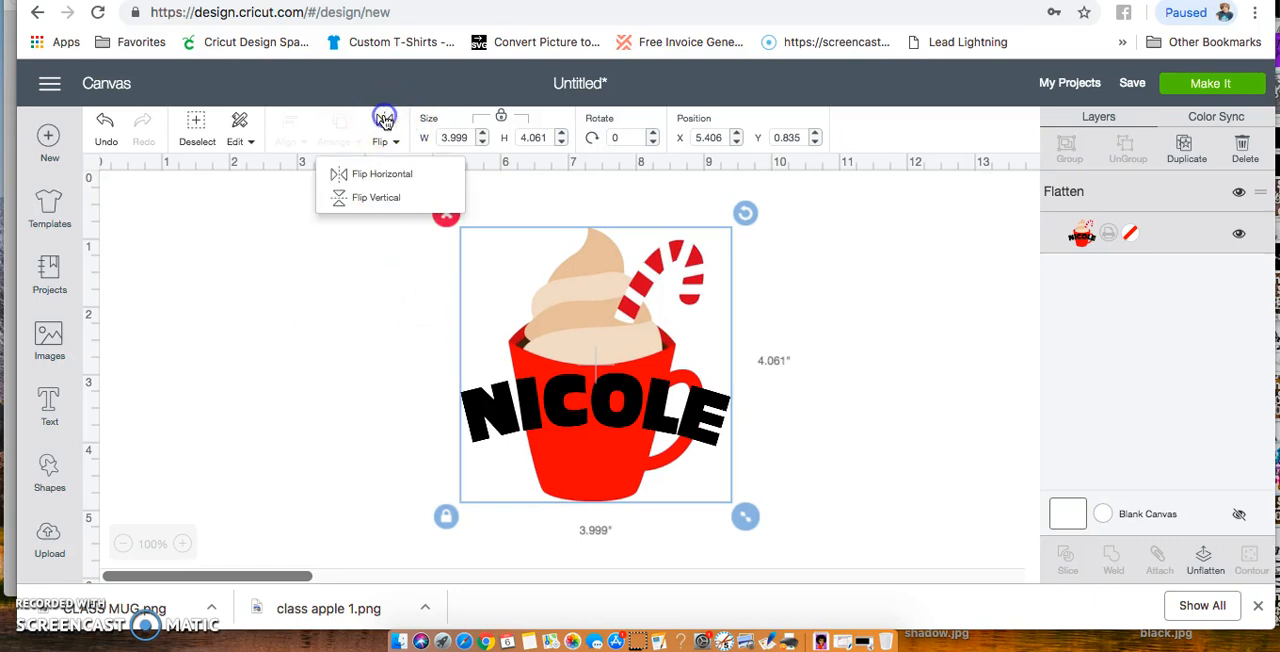
pyautogui.click(374, 173)
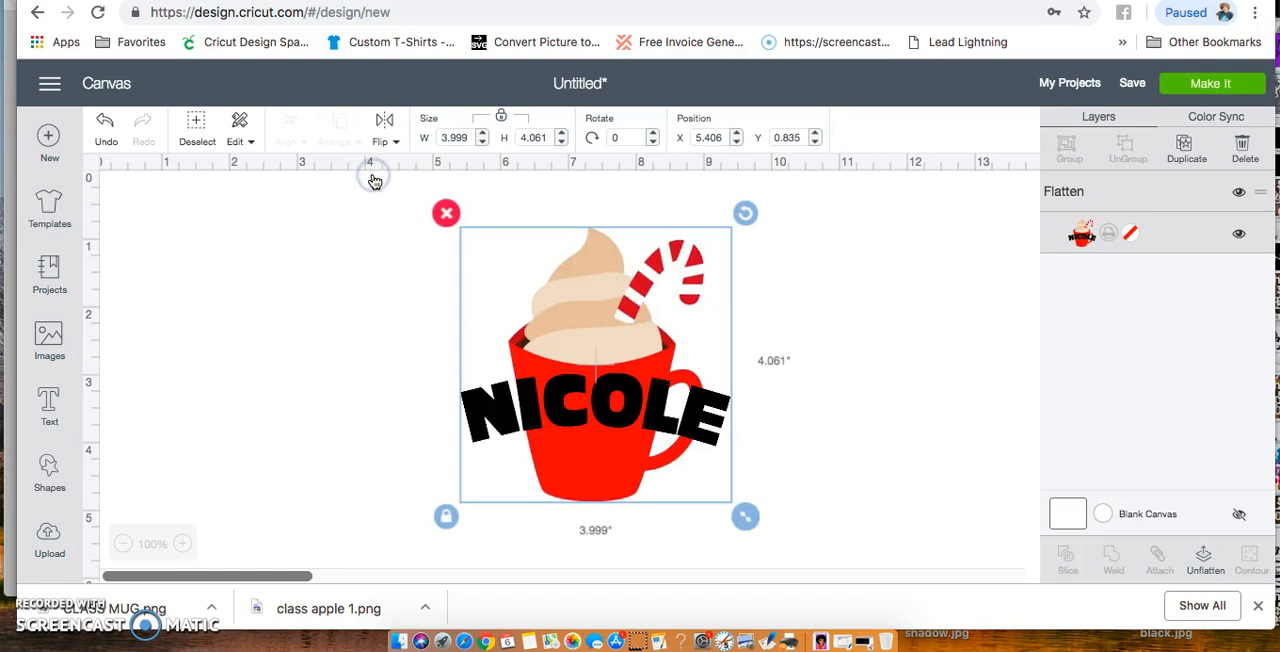
pyautogui.click(385, 122)
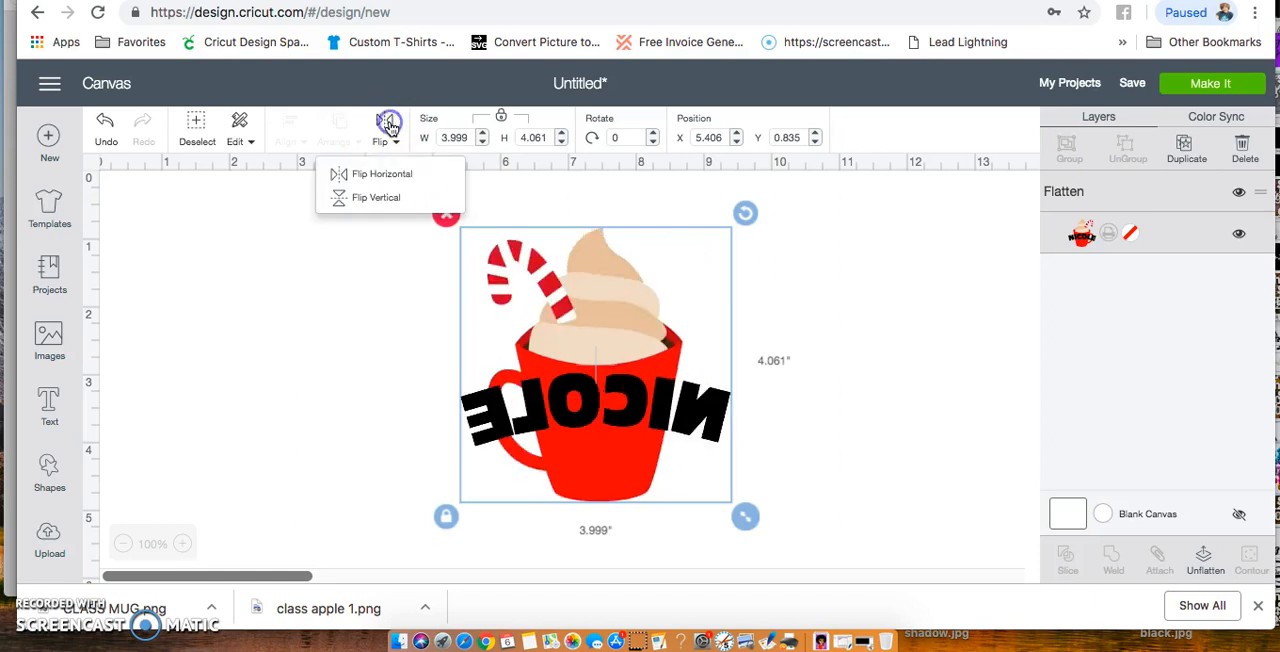
pyautogui.click(375, 200)
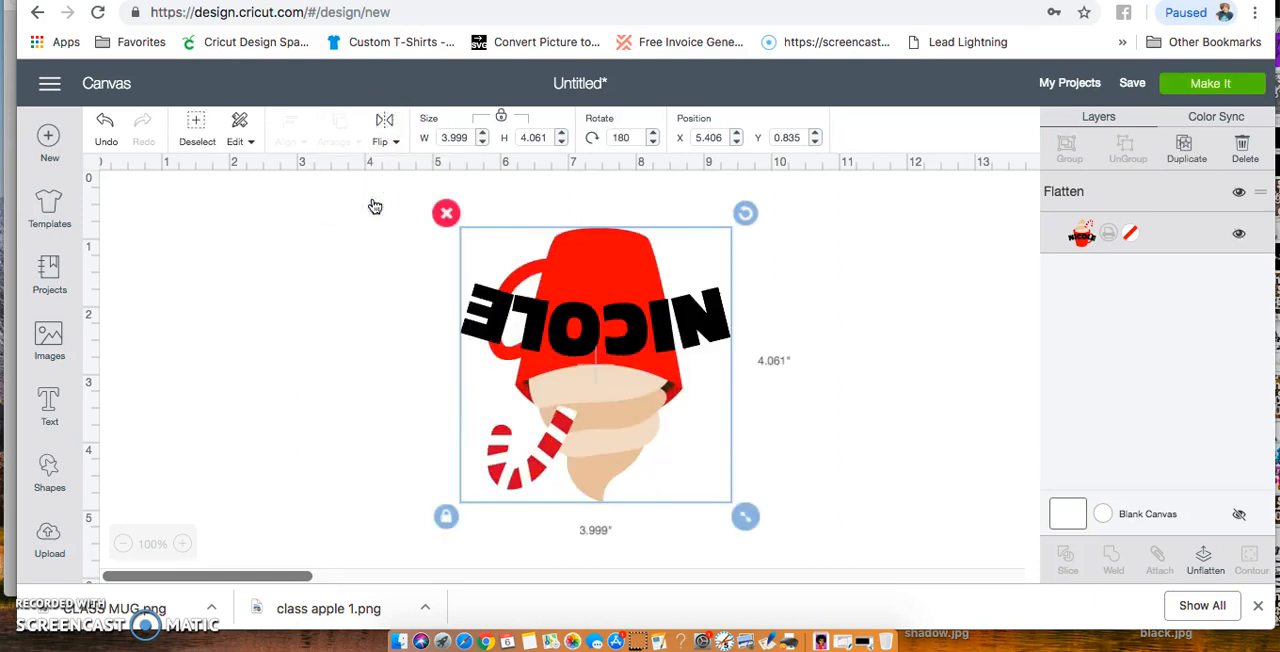
pyautogui.click(105, 127)
pyautogui.click(106, 127)
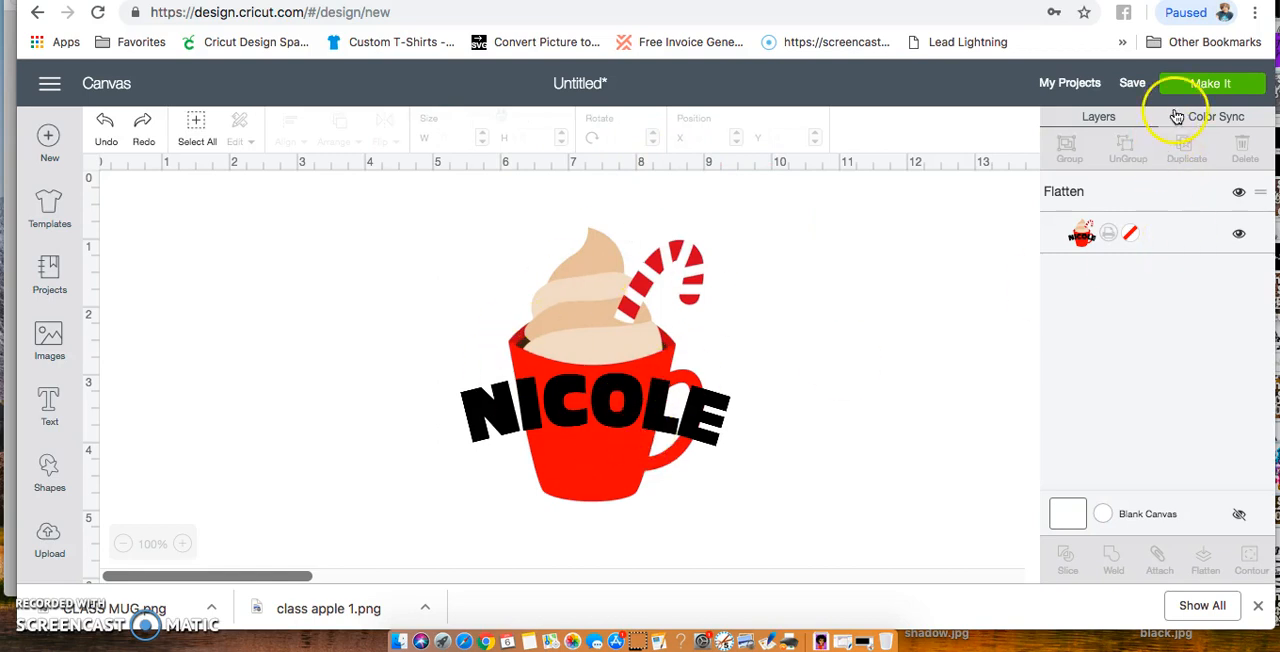
# Prepare the flattened design on the mat, try Mirror on and off, and continue to the print stage with Mirror off
pyautogui.click(1200, 88)
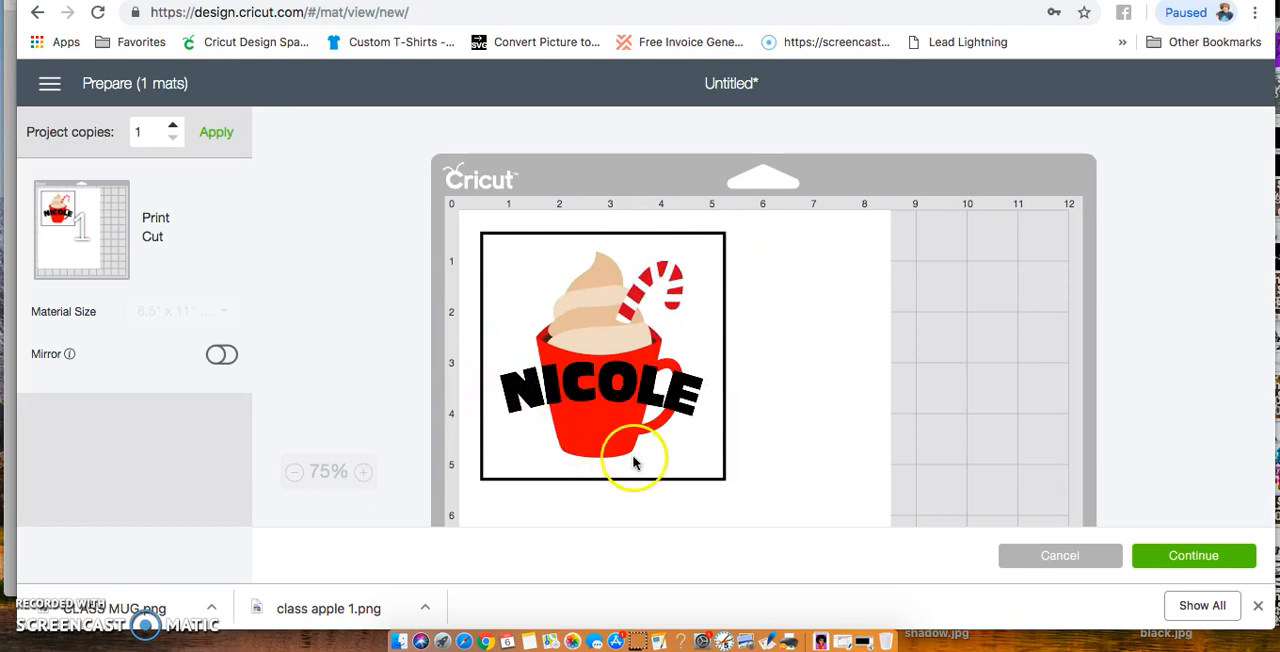
pyautogui.scroll(-3, 677, 372)
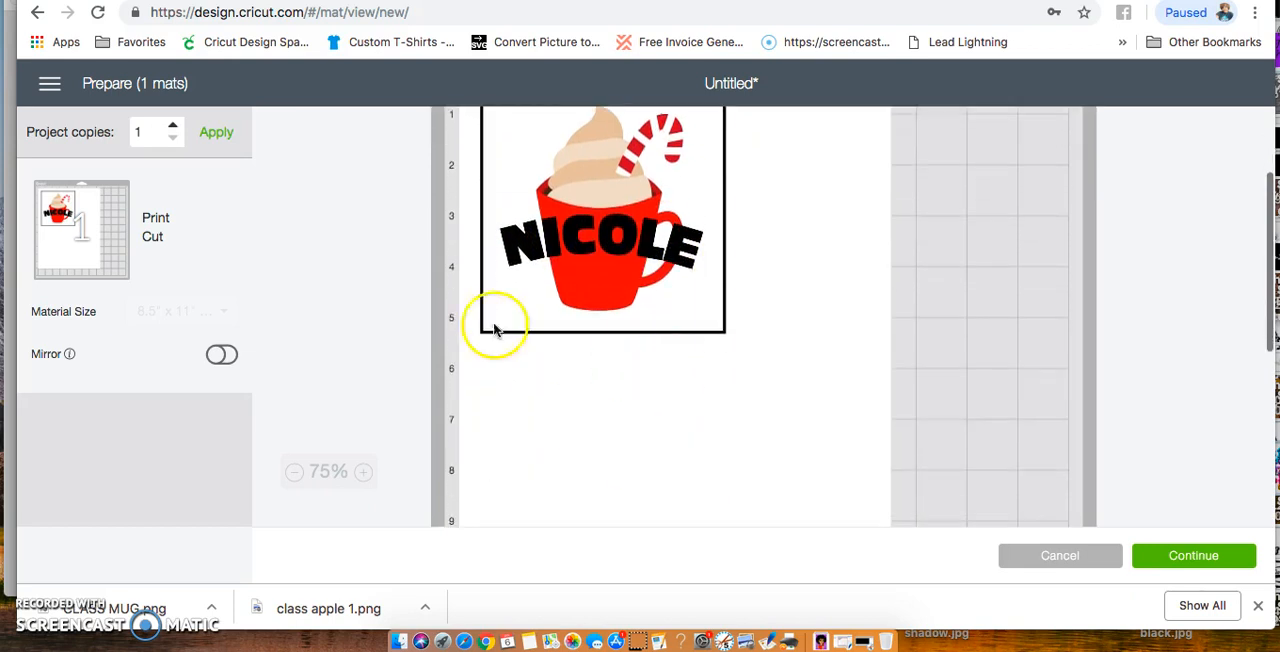
pyautogui.click(221, 355)
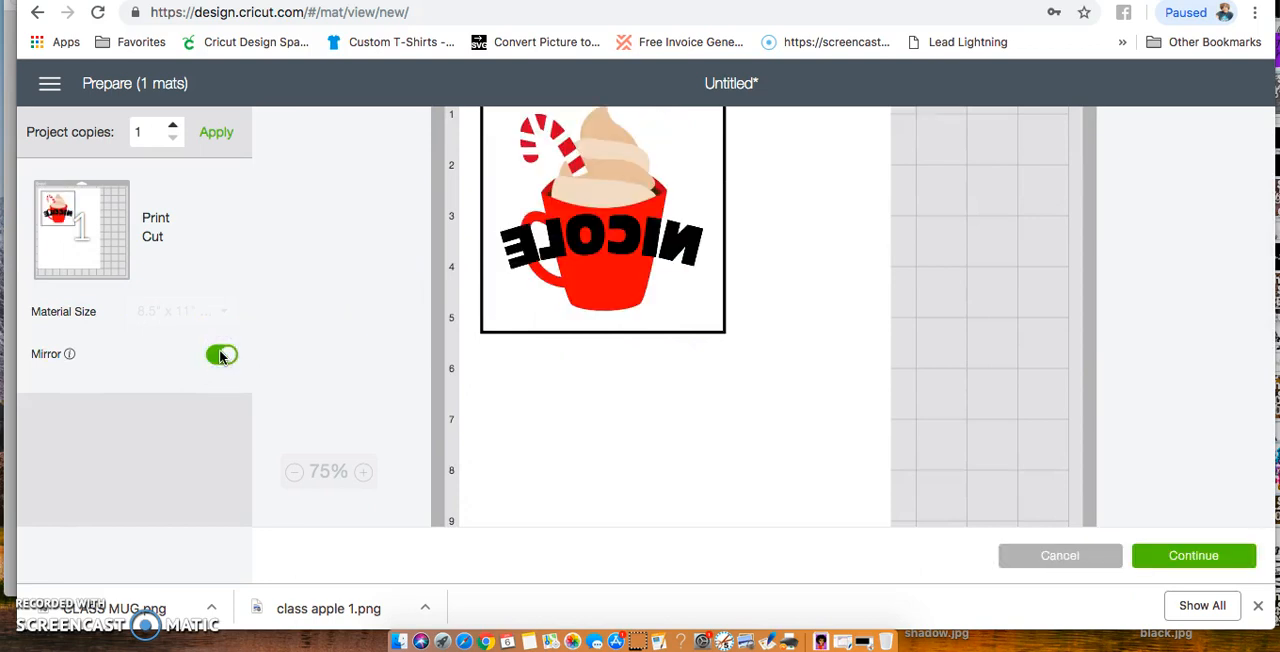
pyautogui.click(221, 355)
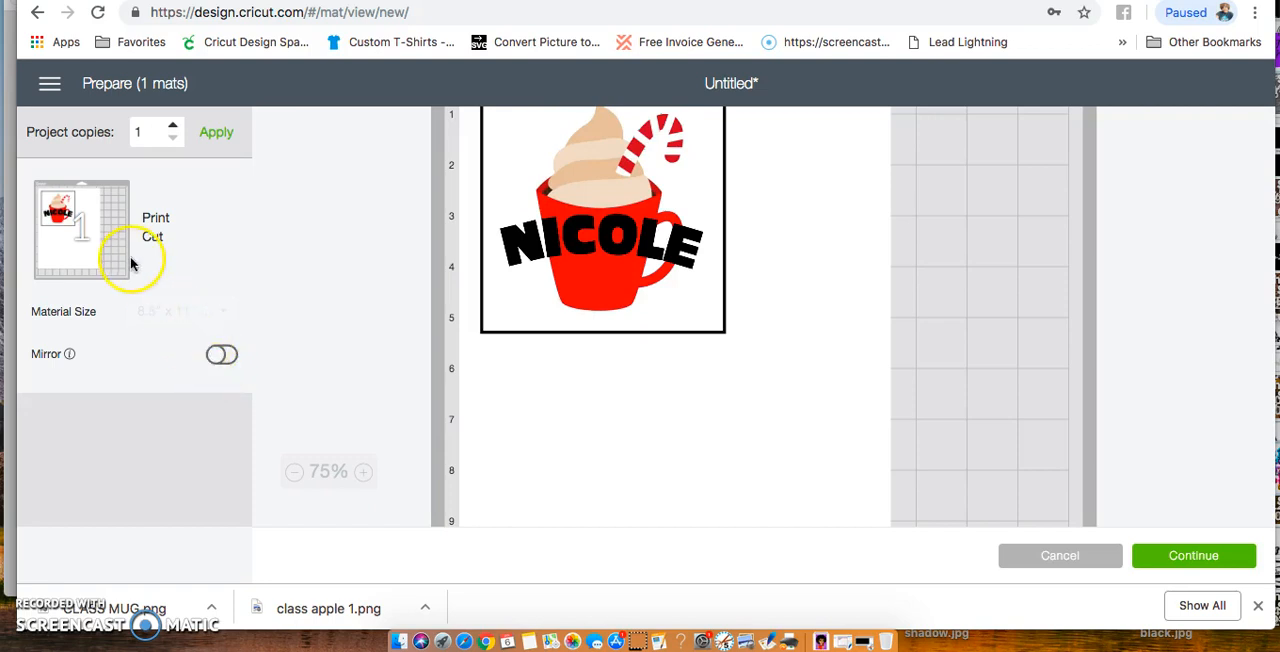
pyautogui.click(1190, 555)
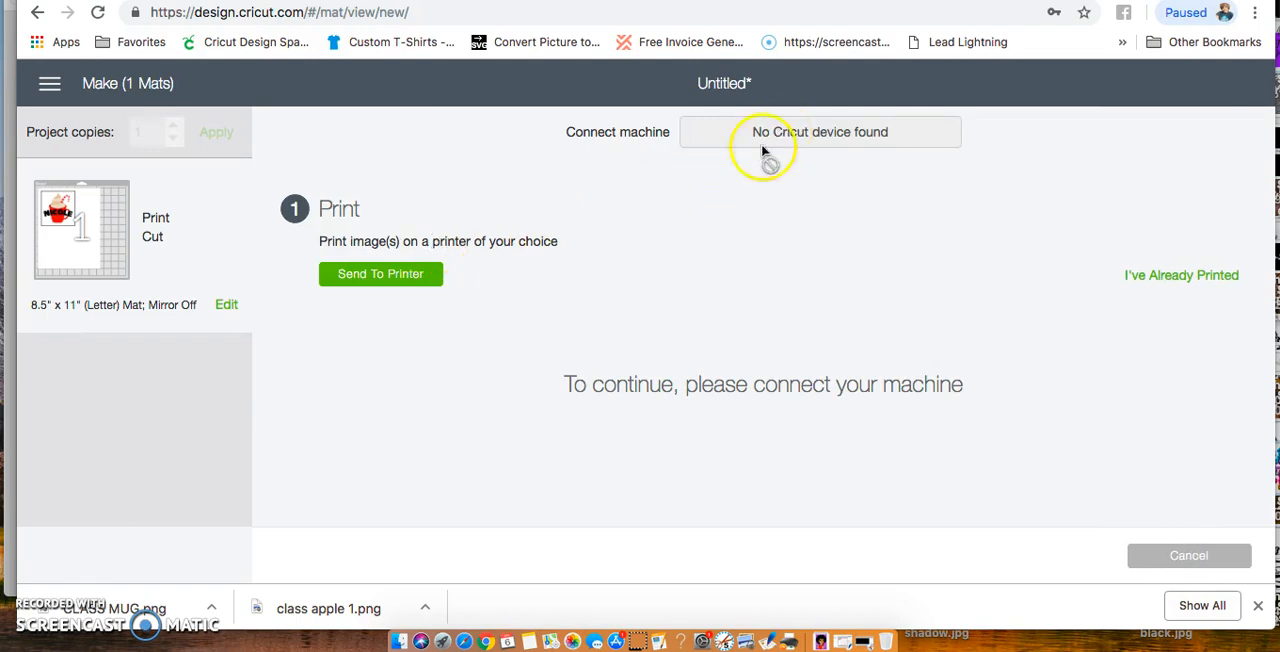
# Open the print setup for the mug design, turn off Add Bleed and keep the number of copies at 1
pyautogui.click(362, 280)
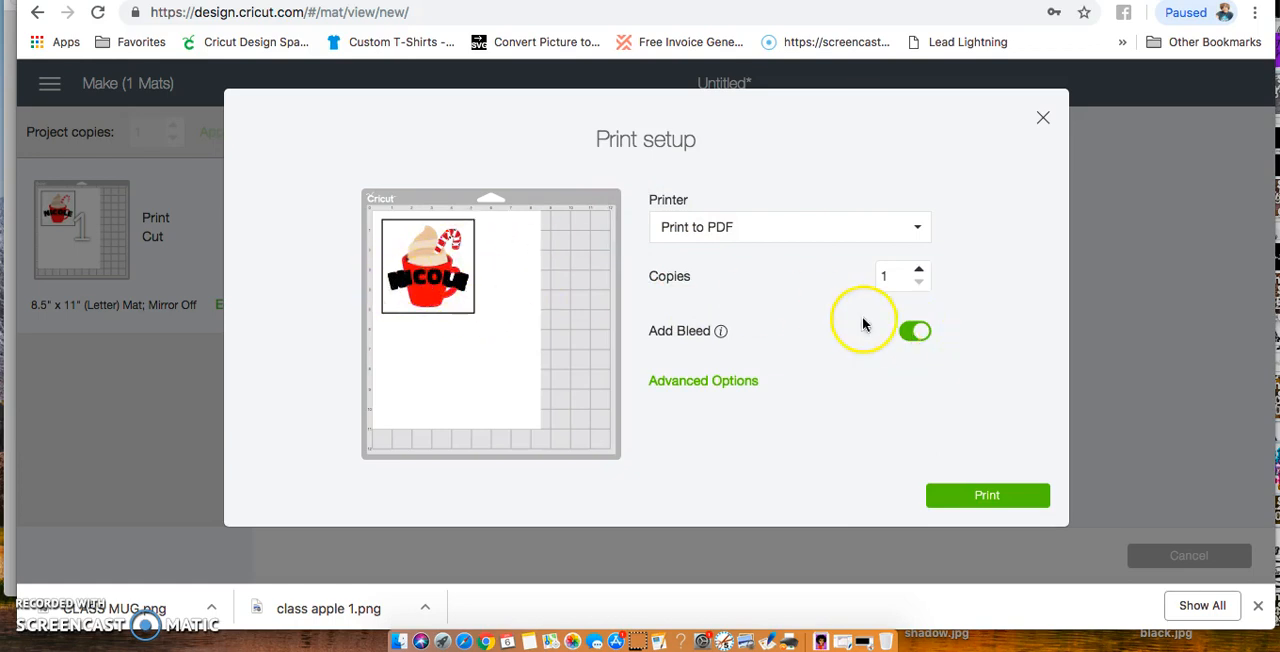
pyautogui.click(915, 332)
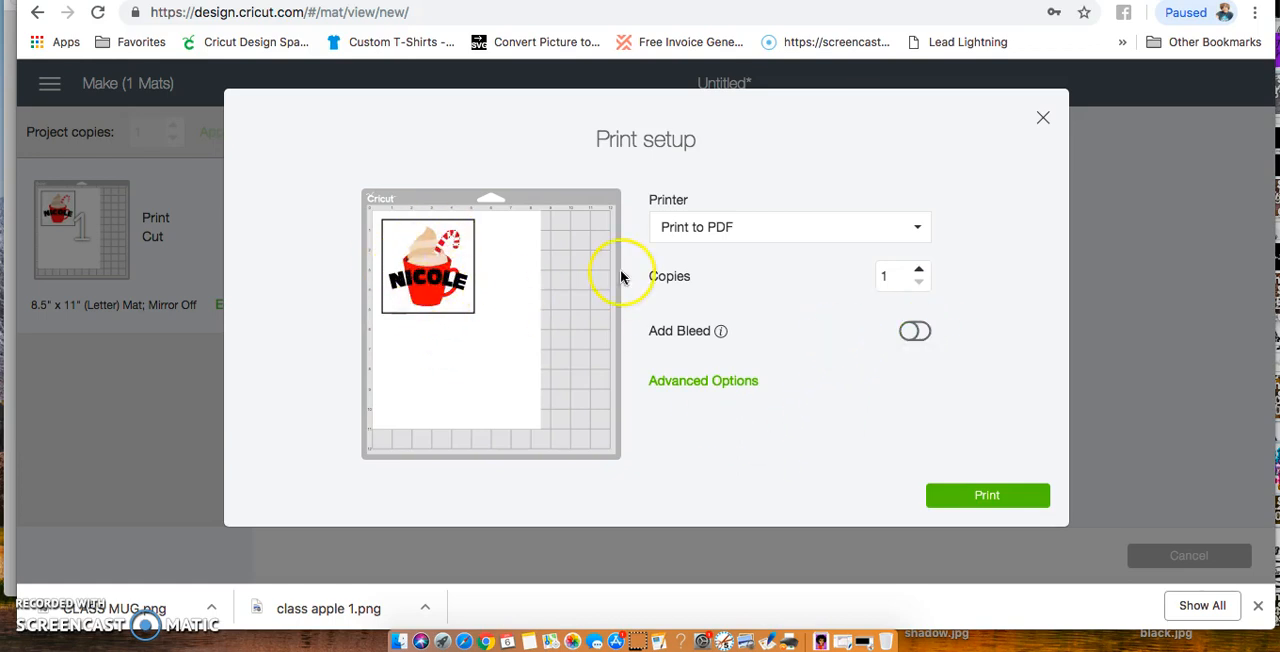
pyautogui.click(919, 268)
pyautogui.click(920, 284)
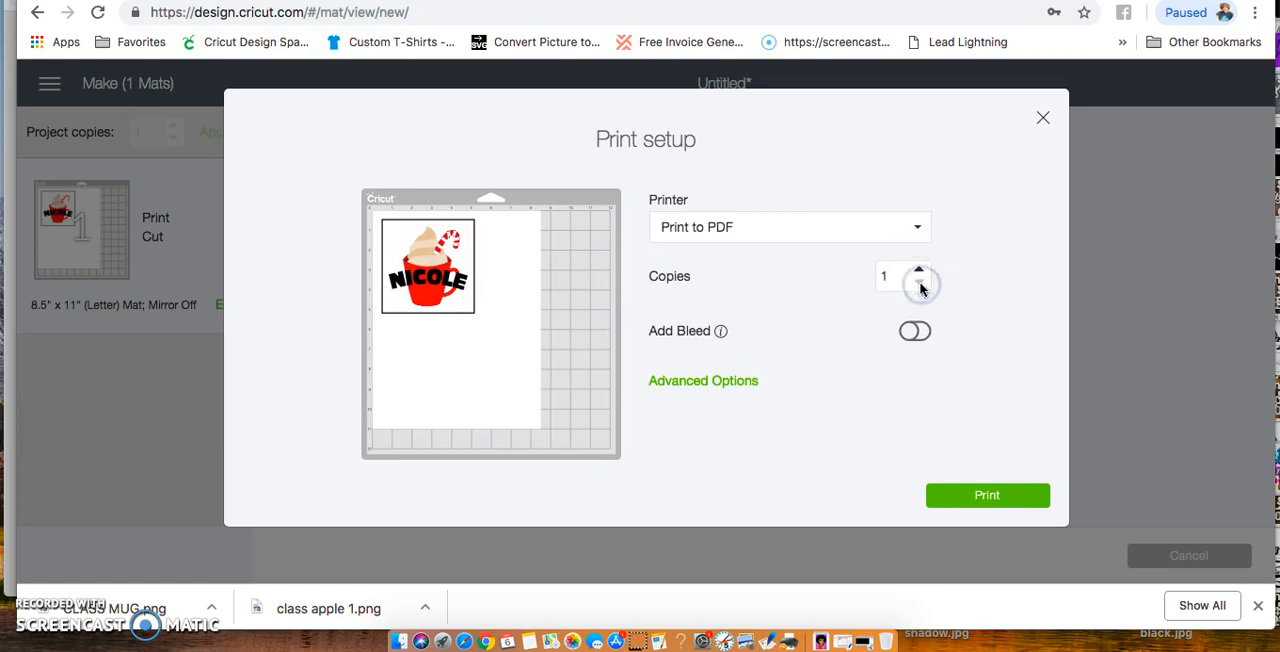
# View the advanced print options and the system print dialog without printing, and cancel the cut to return to the canvas
pyautogui.click(720, 382)
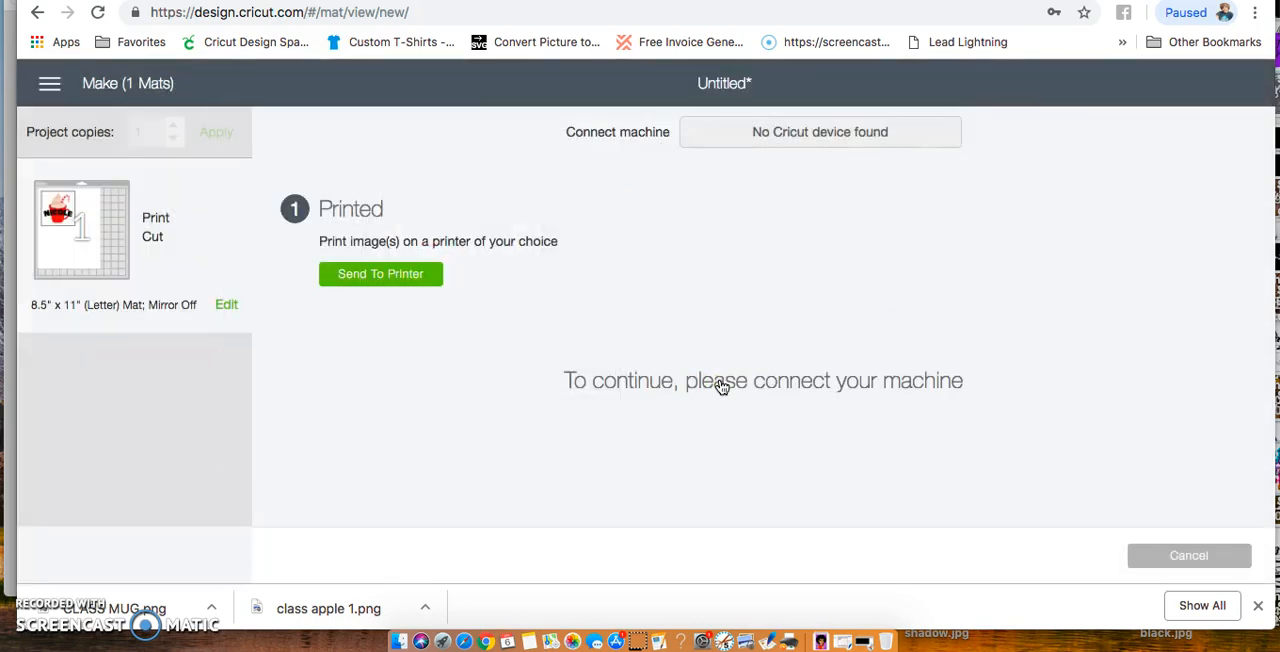
pyautogui.click(422, 277)
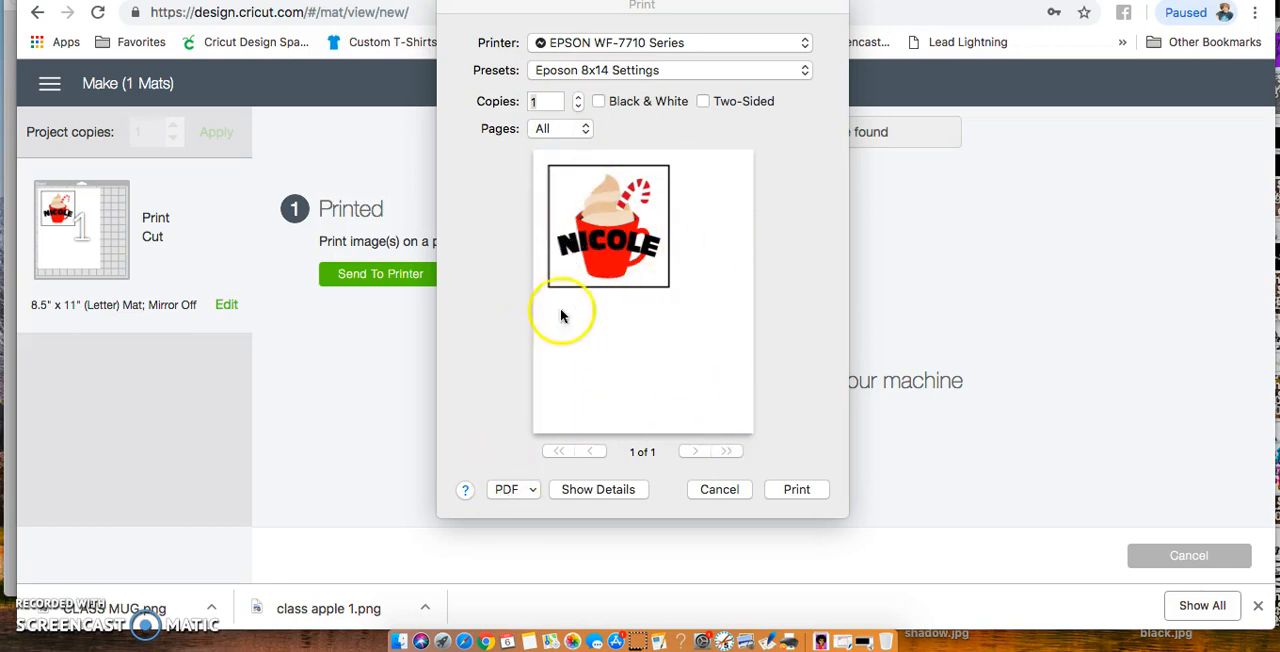
pyautogui.click(715, 490)
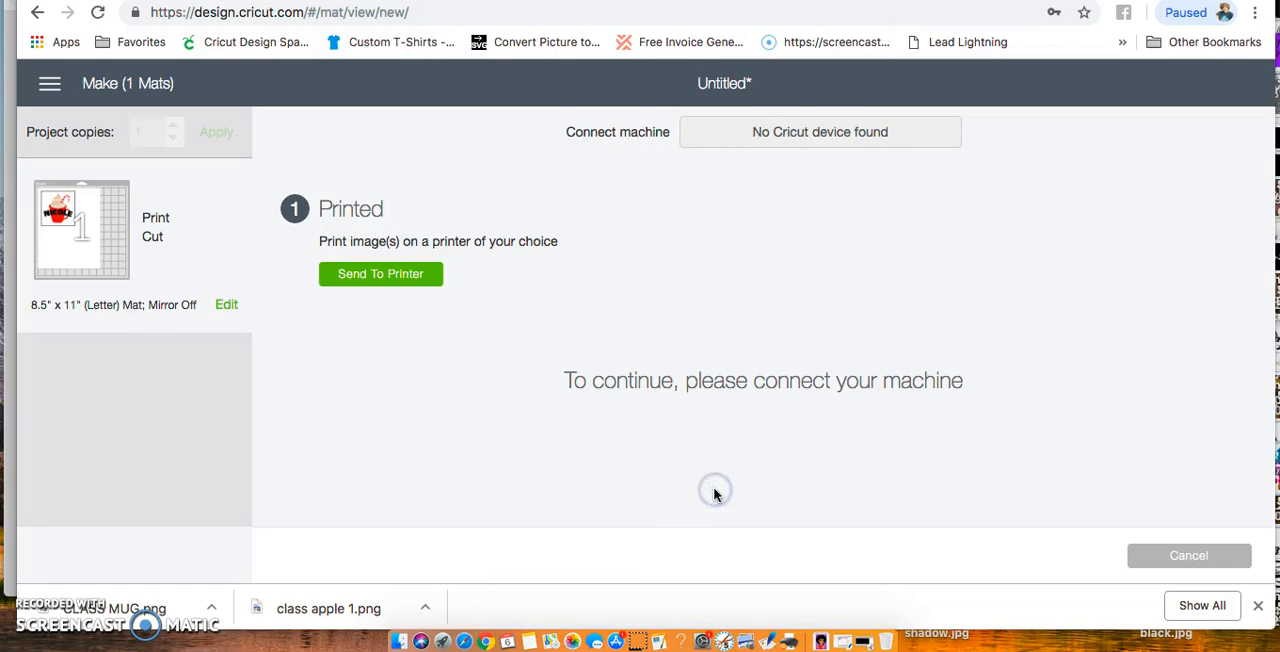
pyautogui.click(1189, 555)
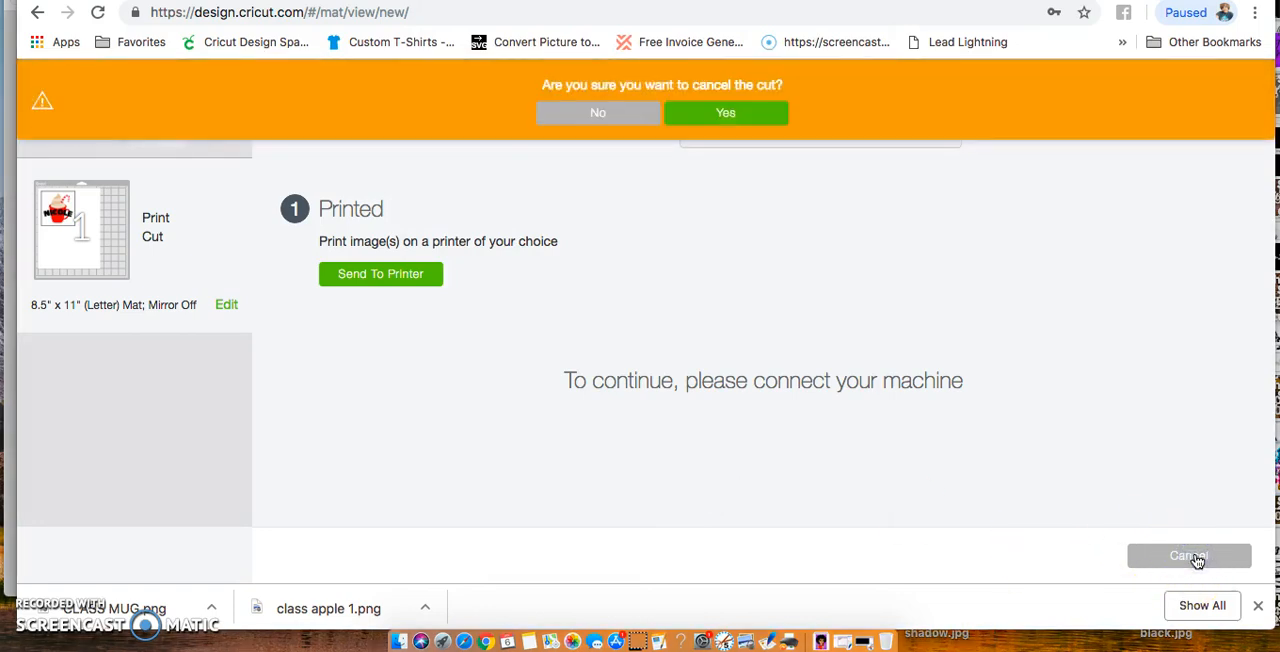
pyautogui.click(724, 114)
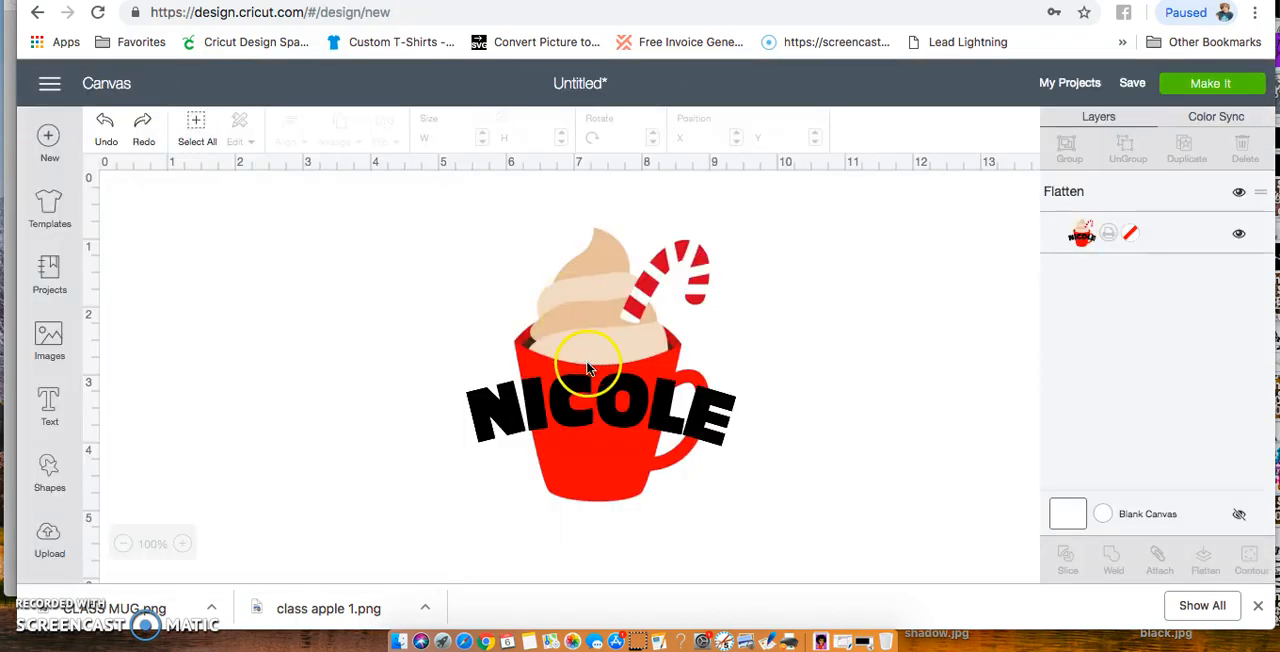
# Hide the flattened mug design and add a circle in the middle of the canvas, enlarged to about 4.611 inches
pyautogui.click(588, 367)
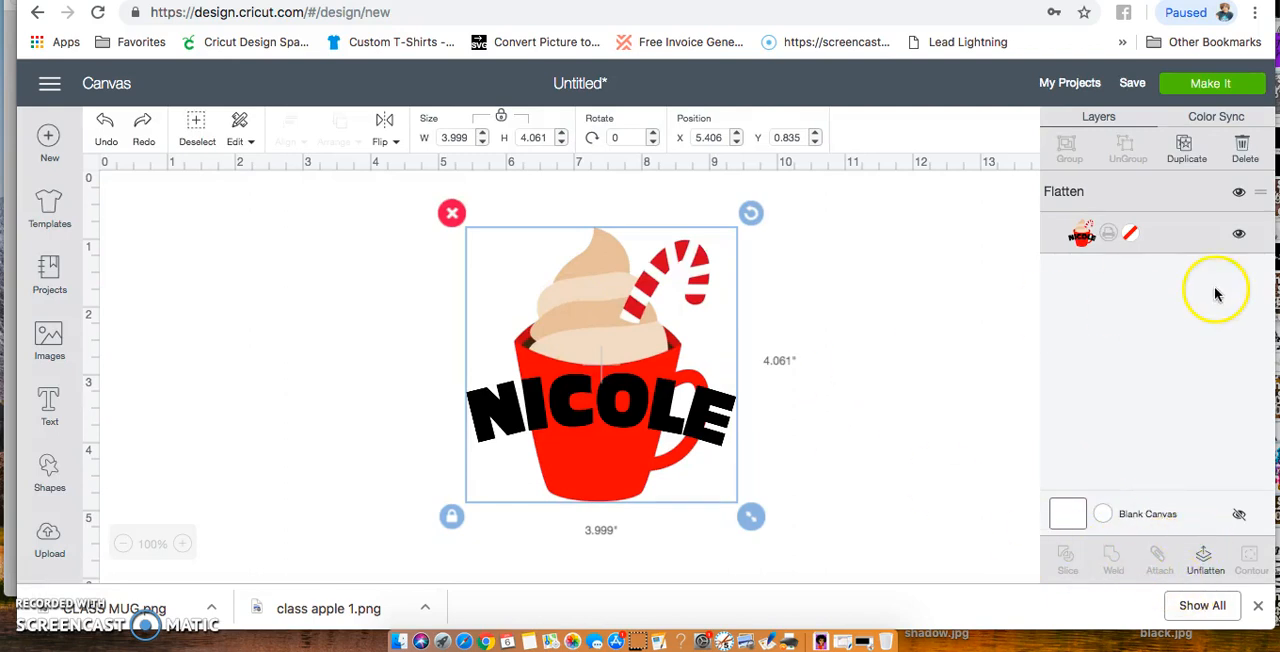
pyautogui.click(1239, 194)
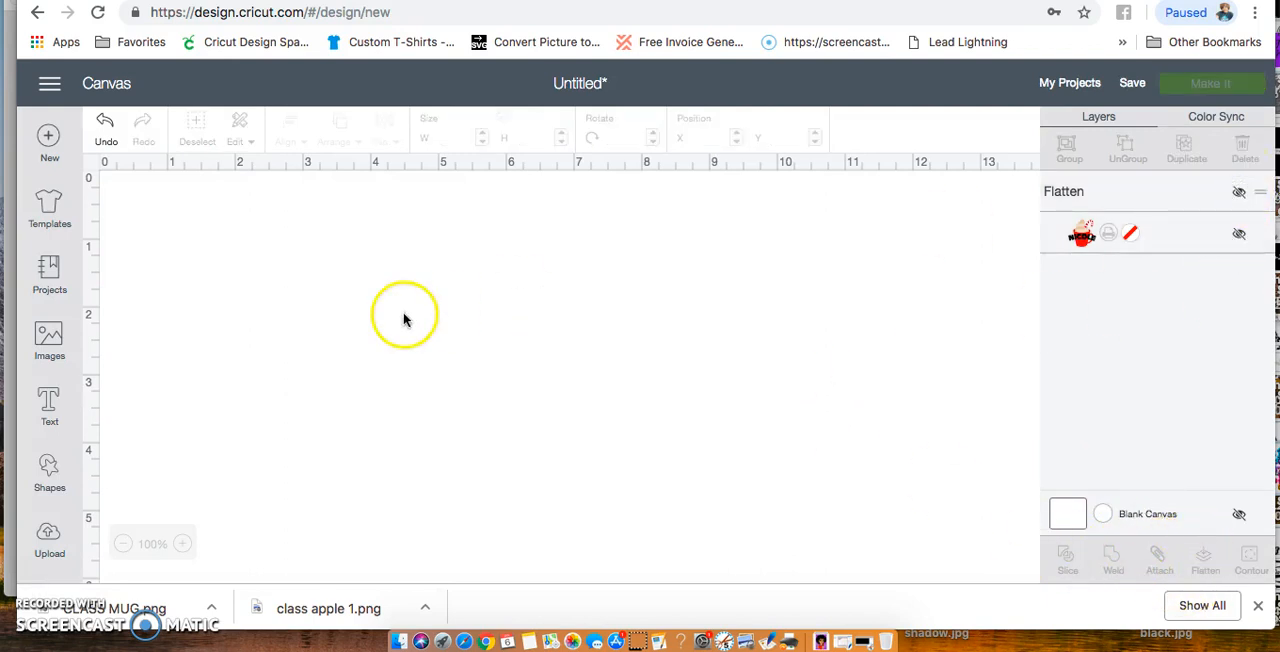
pyautogui.click(52, 397)
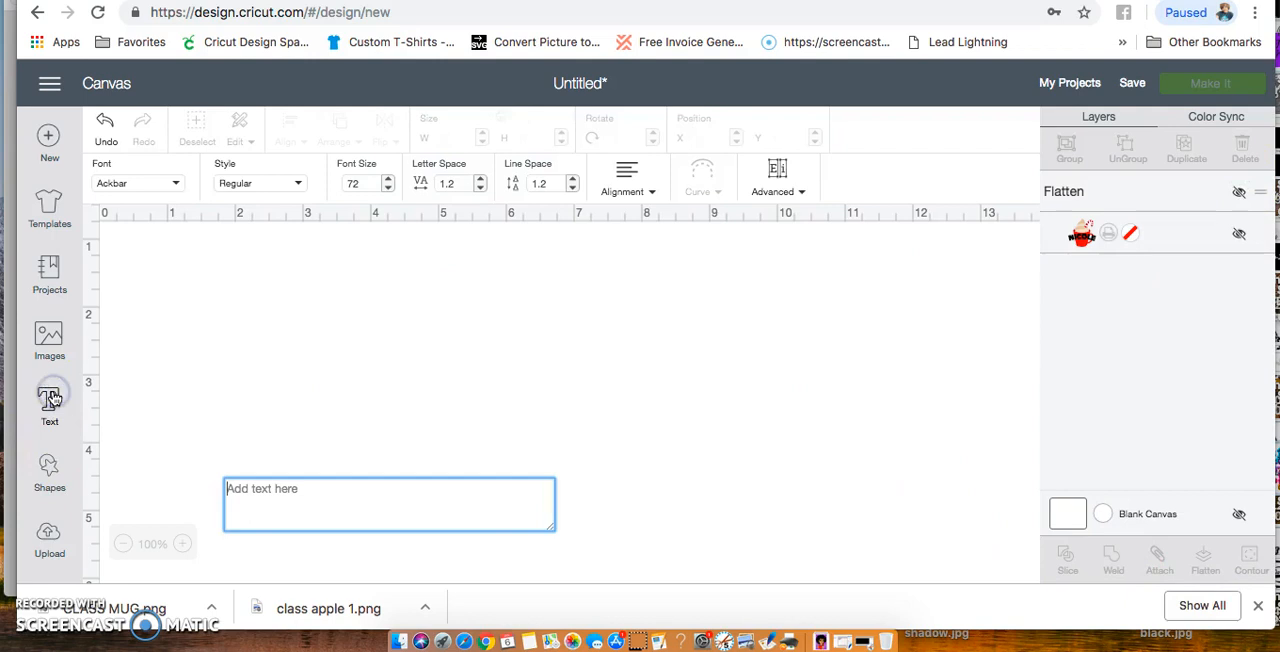
pyautogui.click(55, 473)
pyautogui.moveTo(189, 331); pyautogui.dragTo(390, 430)
pyautogui.moveTo(506, 512); pyautogui.dragTo(537, 285)
pyautogui.moveTo(634, 456); pyautogui.dragTo(736, 558)
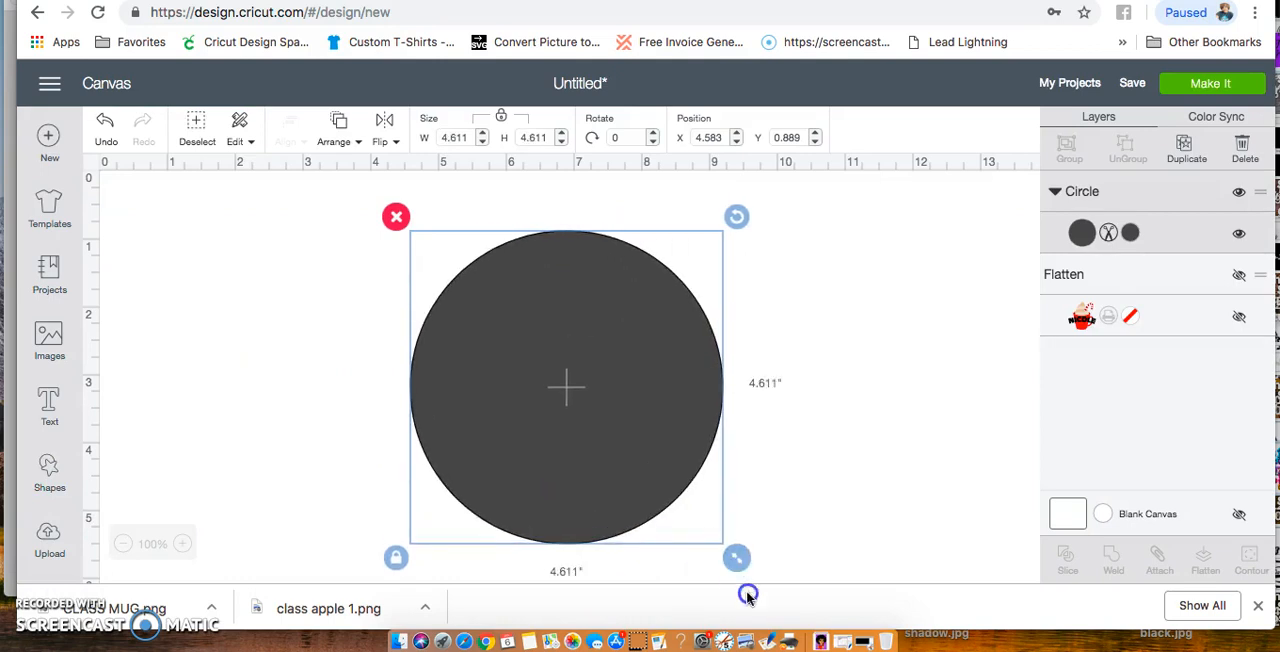
# Add the text WELCOME in the Ackbar font and place it over the upper part of the circle
pyautogui.click(50, 404)
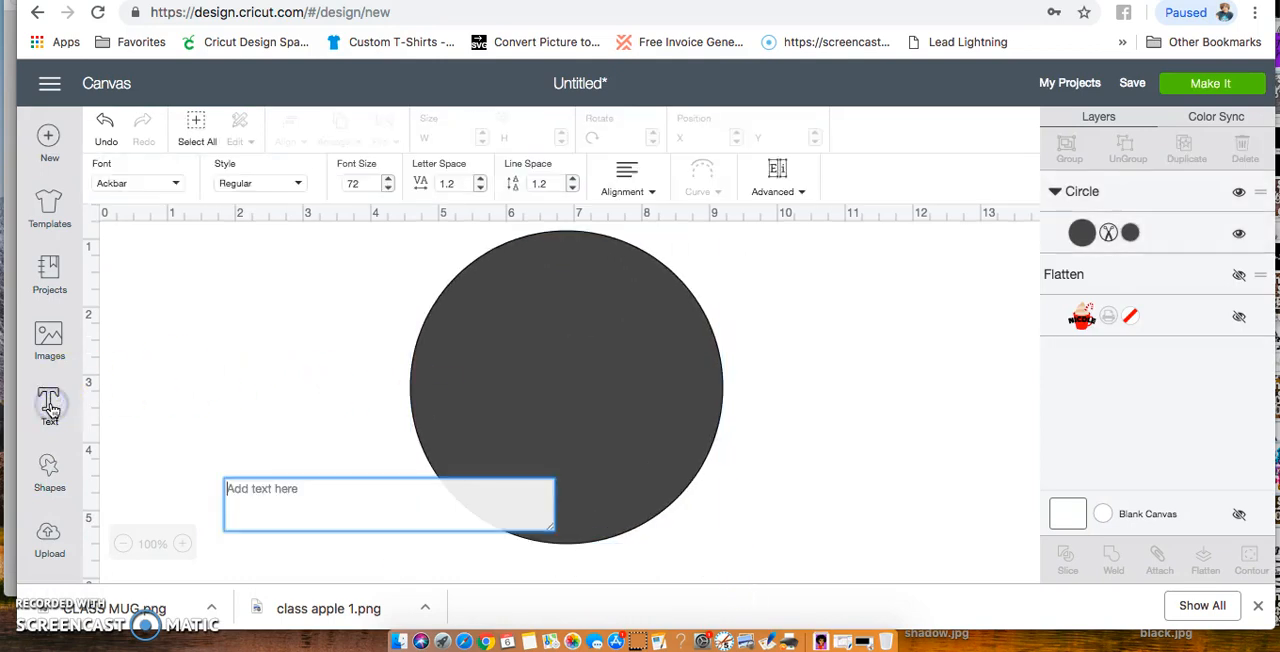
pyautogui.write('wel')
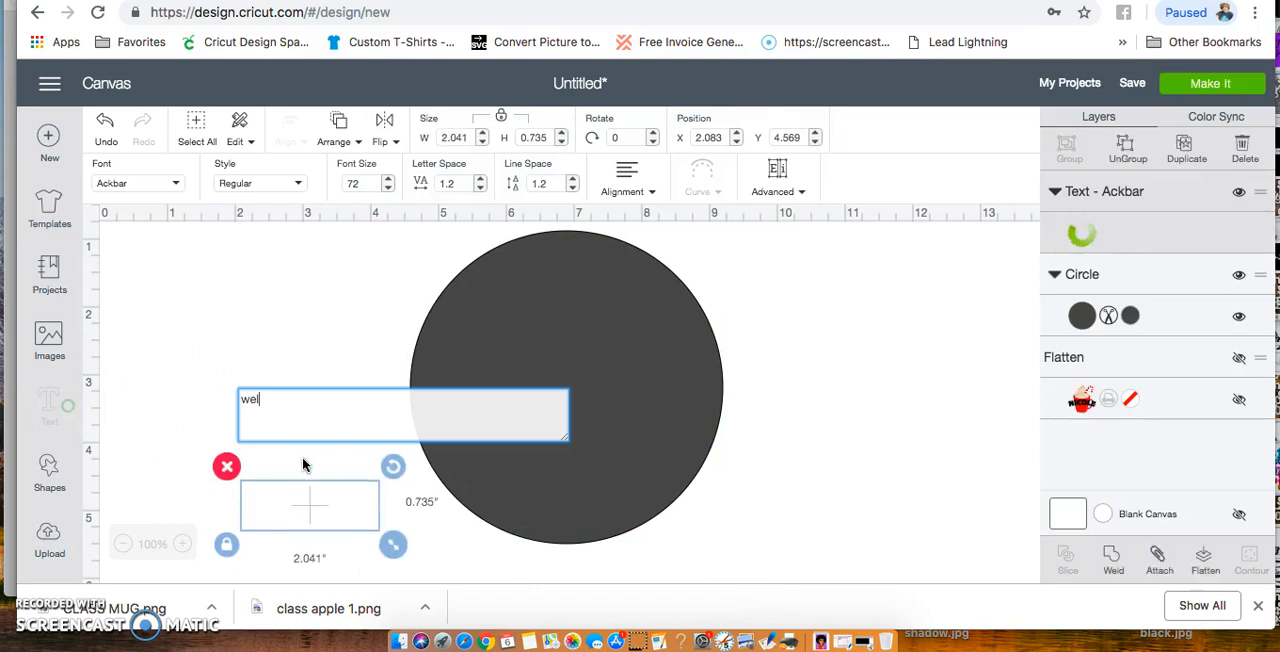
pyautogui.press('BackSpace')
pyautogui.press('BackSpace')
pyautogui.write('WECLOME')
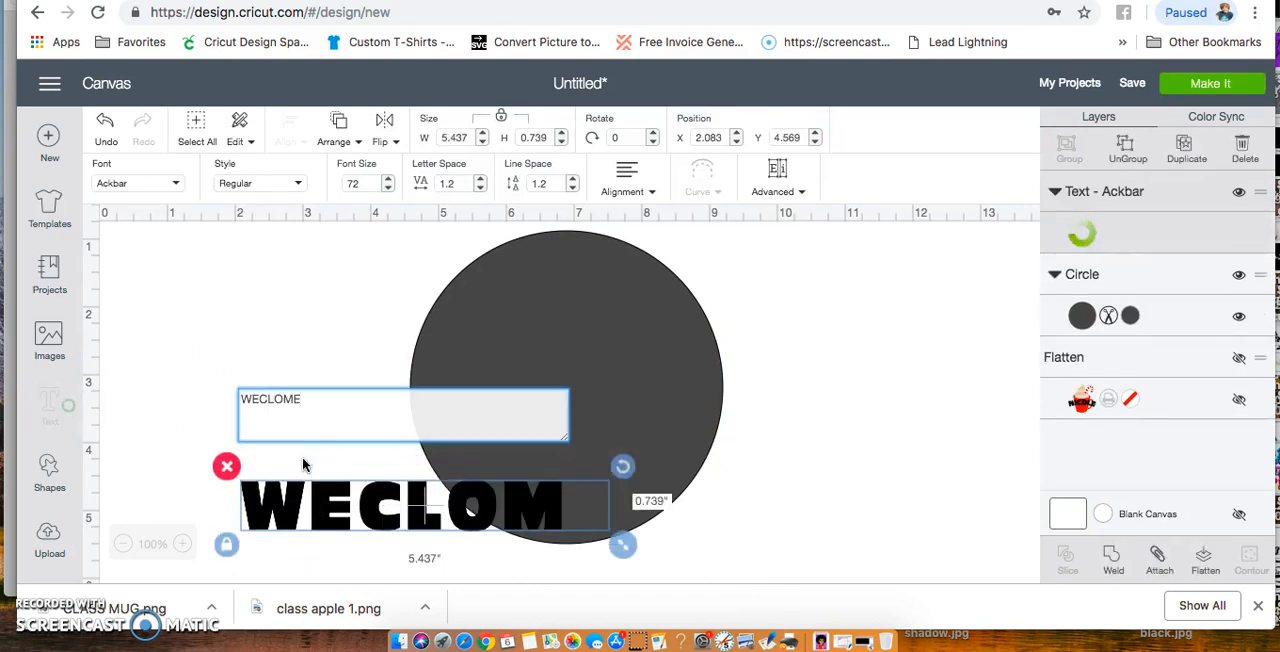
pyautogui.press('BackSpace')
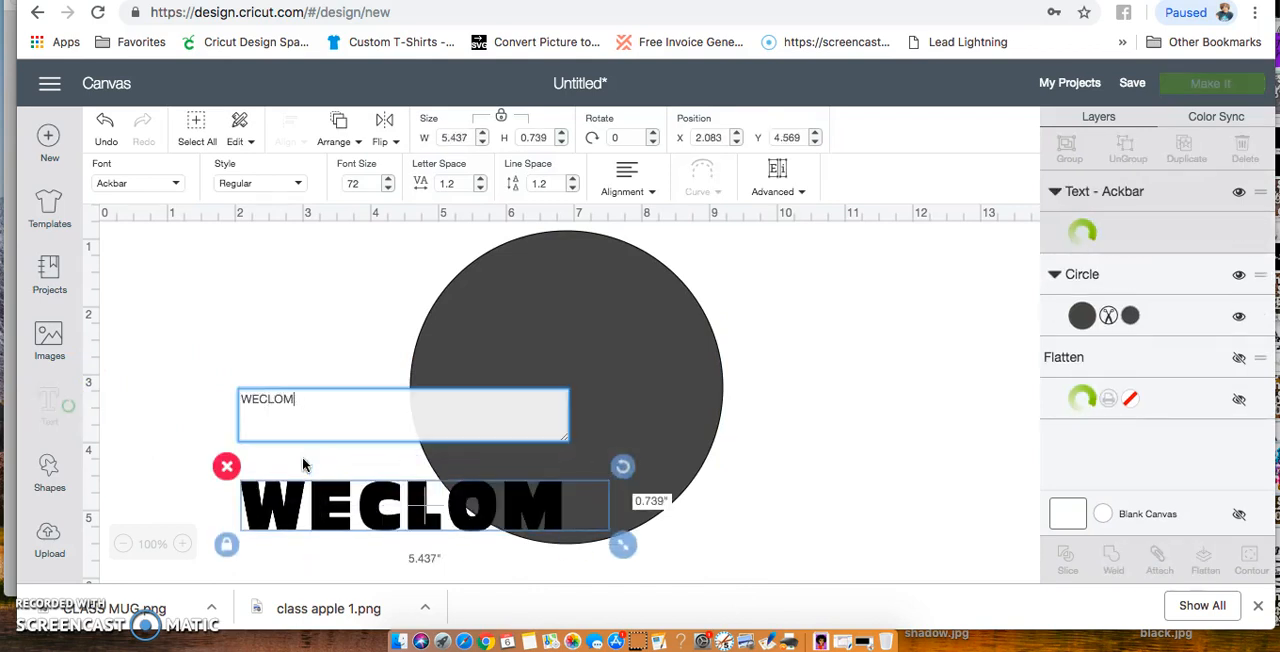
pyautogui.press('BackSpace')
pyautogui.press('BackSpace')
pyautogui.press('BackSpace')
pyautogui.press('BackSpace')
pyautogui.press('BackSpace')
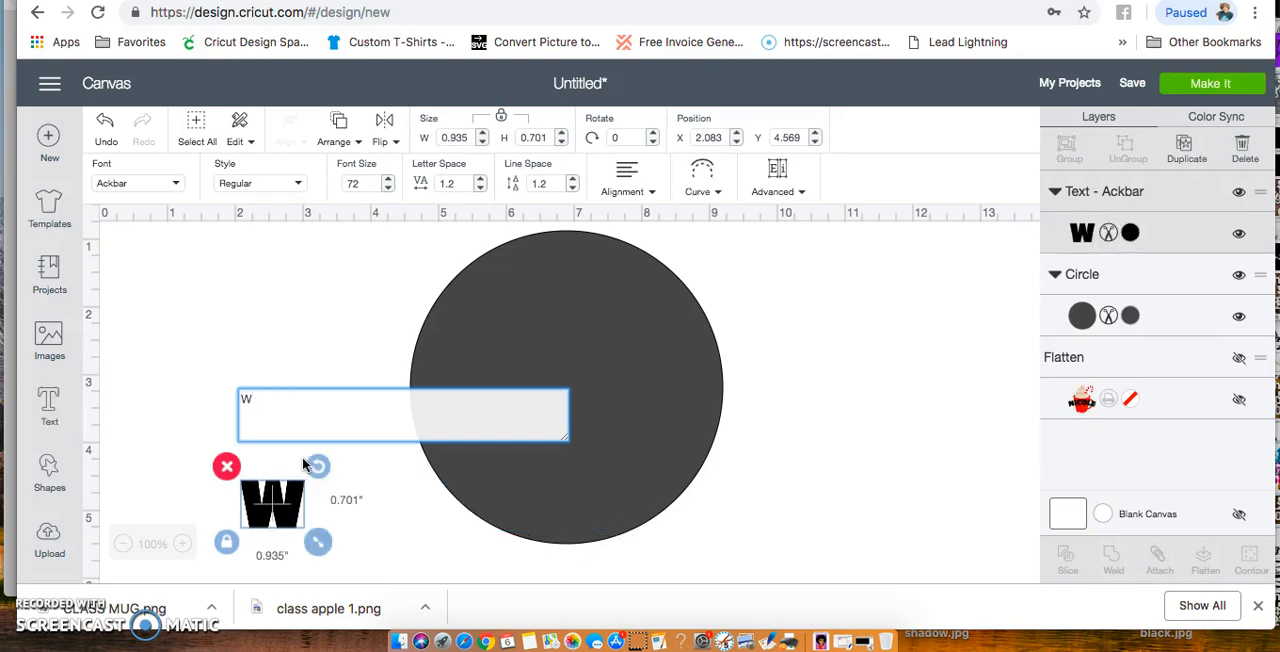
pyautogui.write('ELCOME')
pyautogui.moveTo(314, 512); pyautogui.dragTo(390, 298)
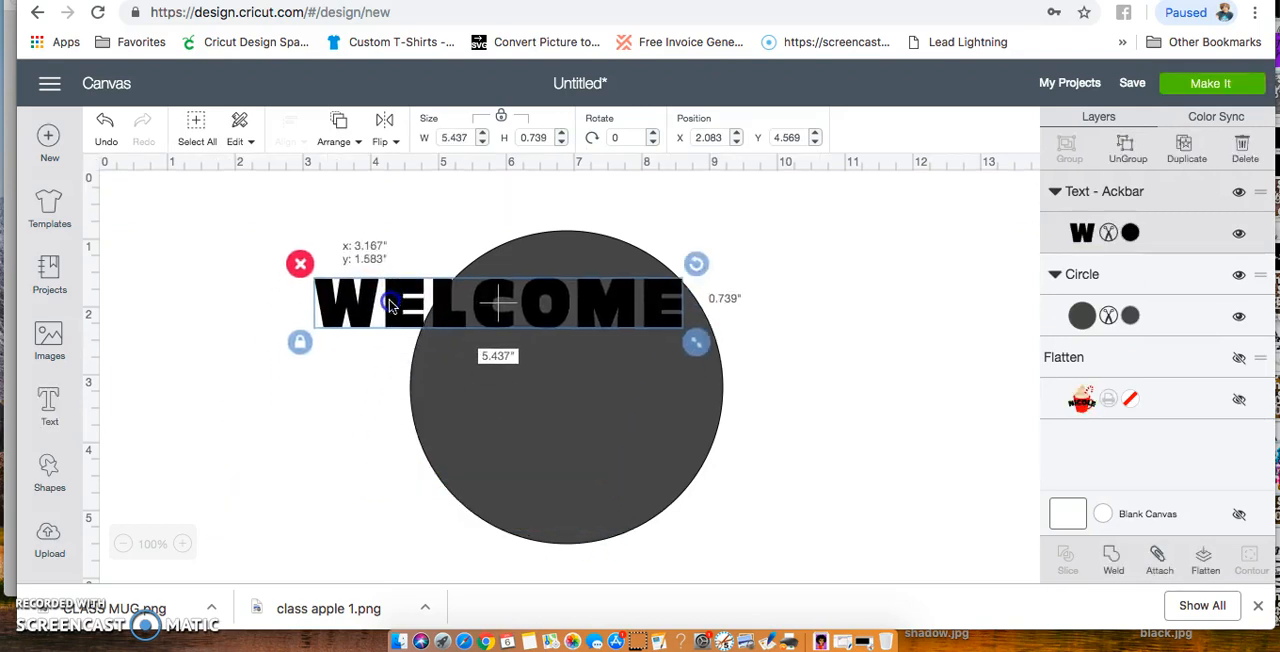
# Add the text HOME, place it over the lower part of the circle, and centre WELCOME over the upper part
pyautogui.click(49, 405)
pyautogui.write('HOME')
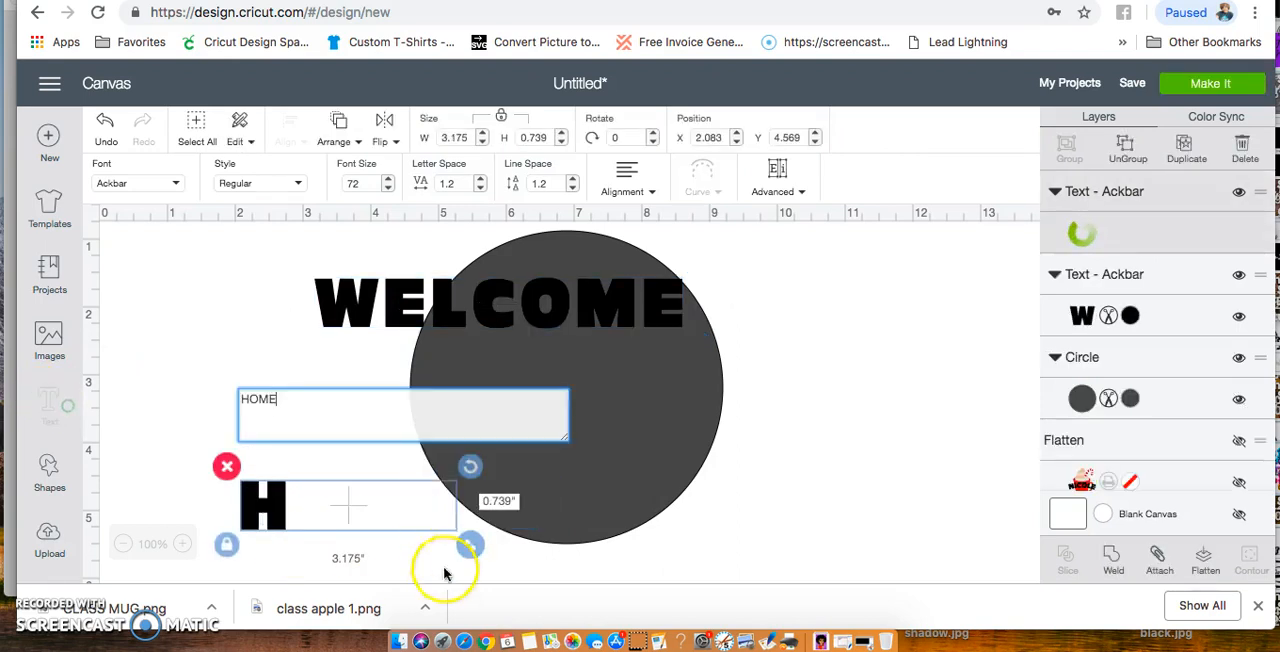
pyautogui.click(407, 533)
pyautogui.click(561, 538)
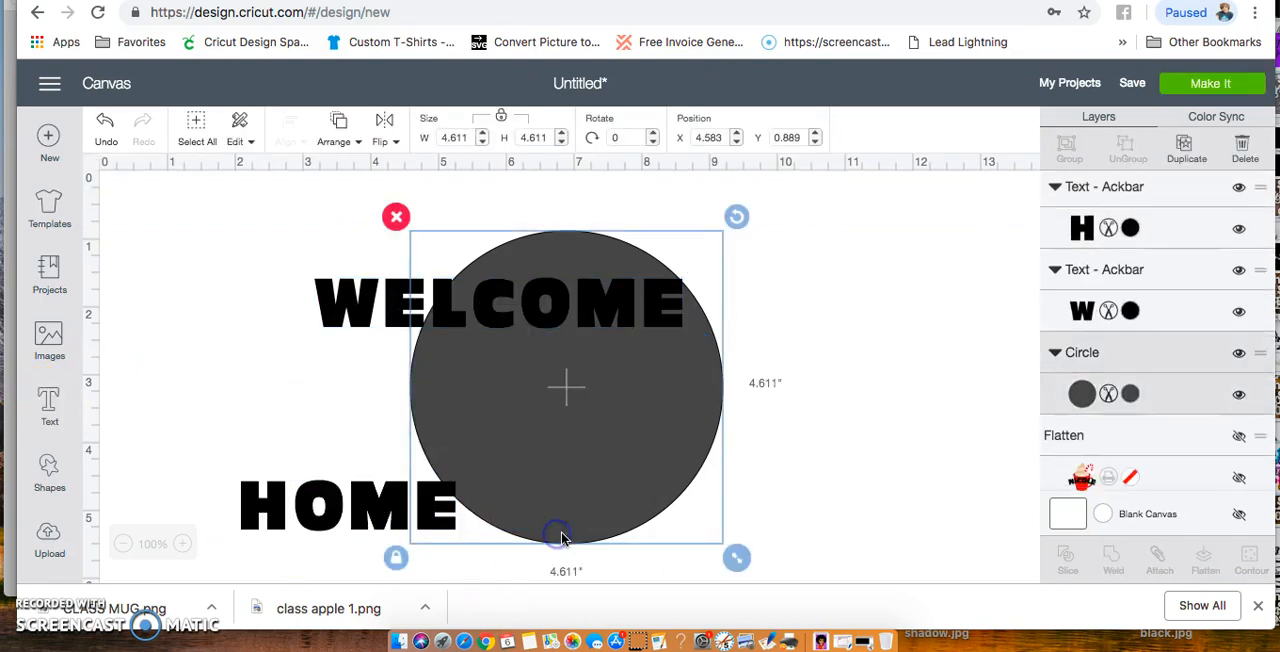
pyautogui.moveTo(367, 508); pyautogui.dragTo(574, 497)
pyautogui.moveTo(563, 300); pyautogui.dragTo(651, 293)
# Recolor the circle magenta with the custom color #B61CE7
pyautogui.click(648, 402)
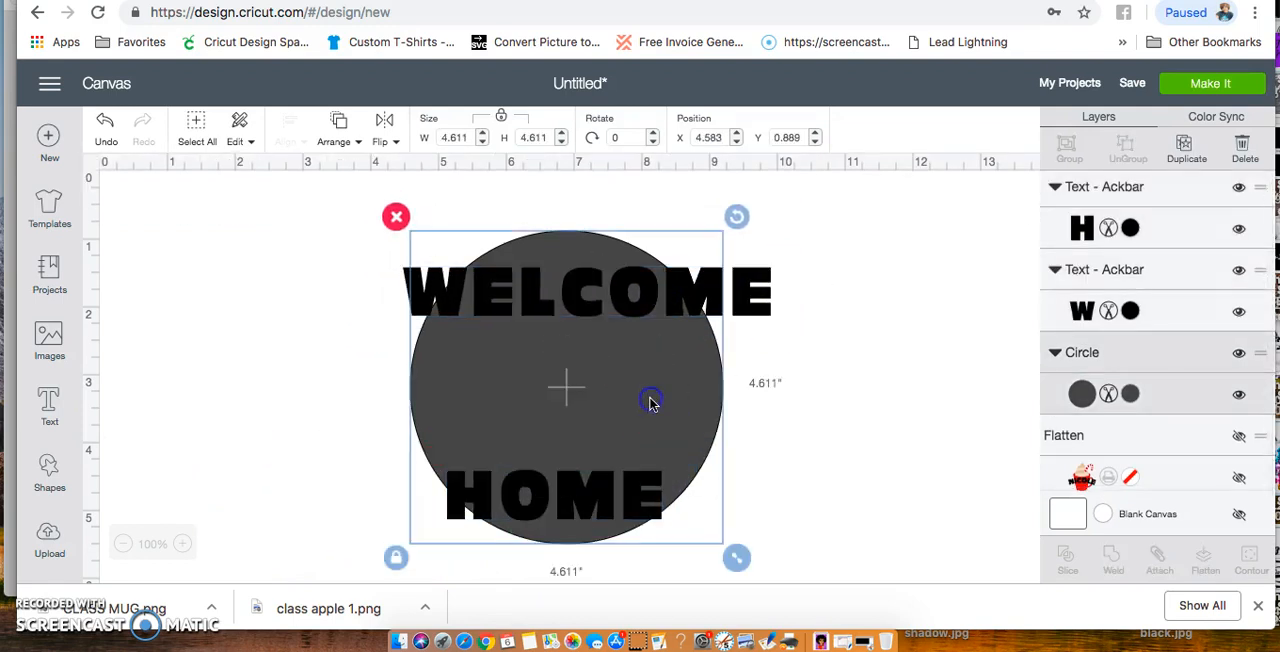
pyautogui.click(1131, 393)
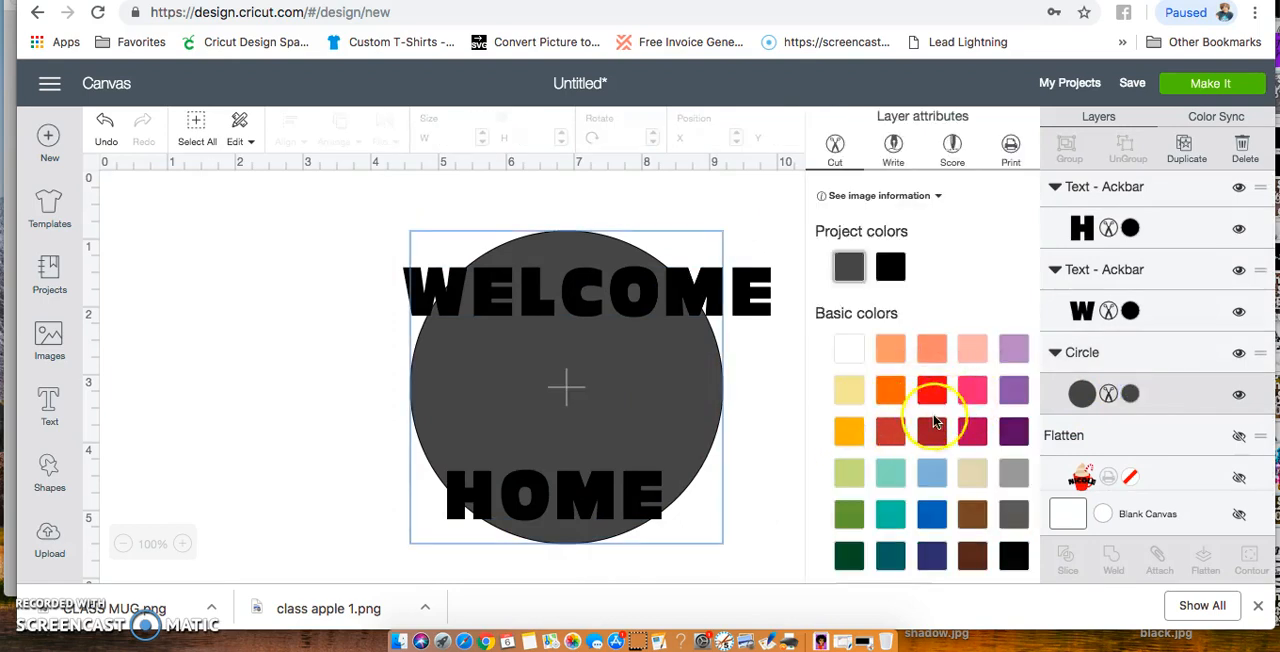
pyautogui.scroll(-3, 963, 434)
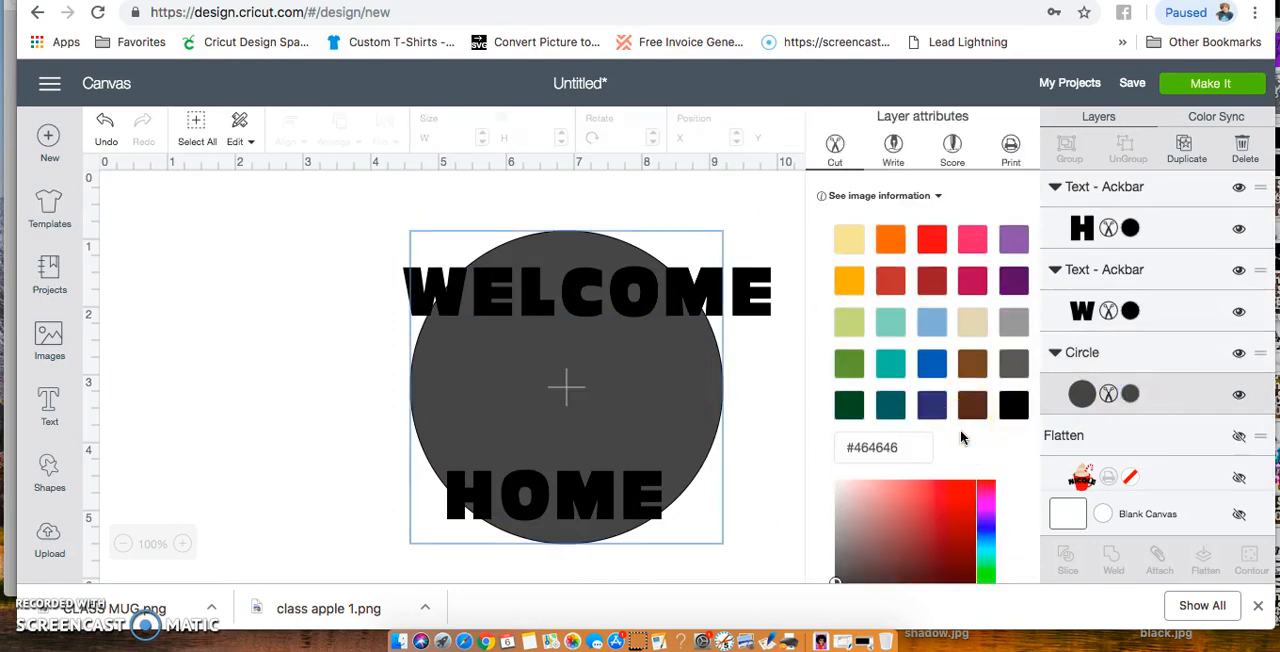
pyautogui.click(987, 509)
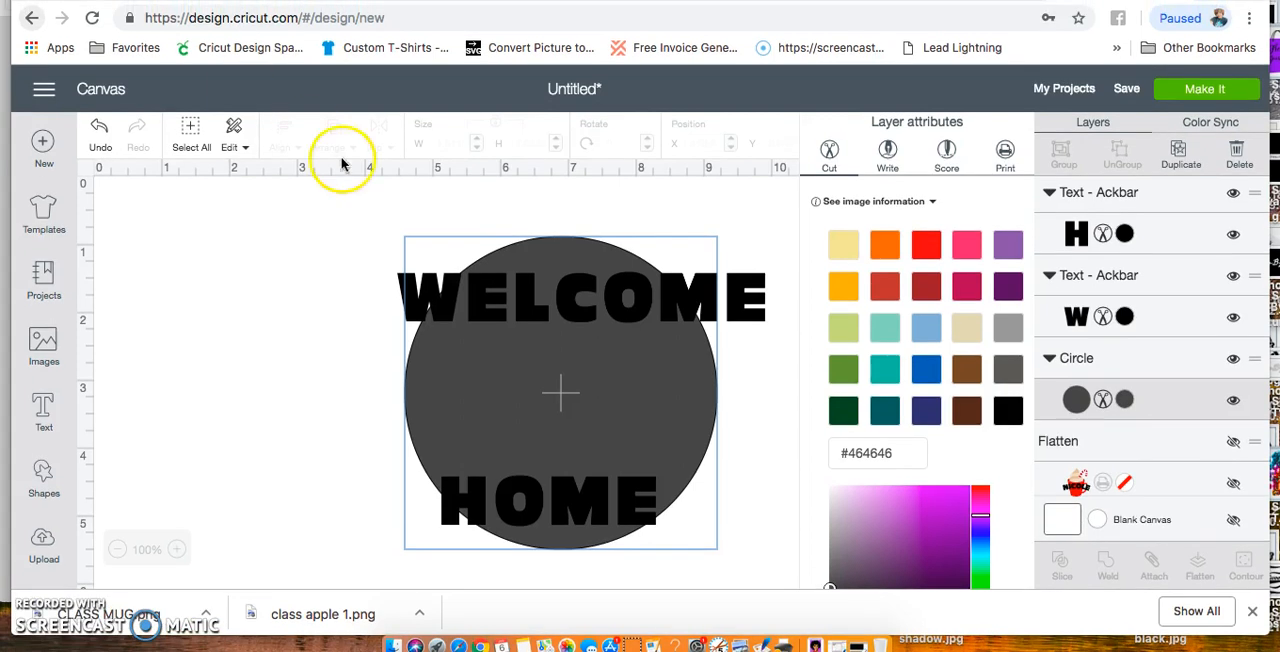
pyautogui.click(948, 502)
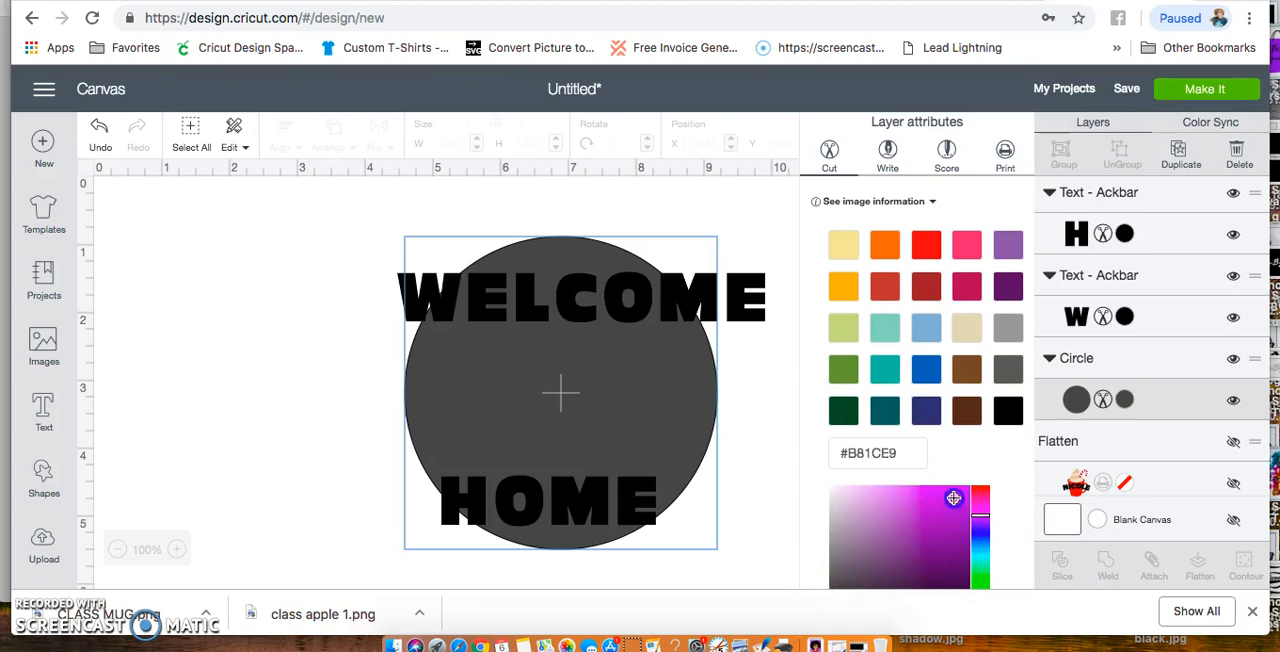
pyautogui.click(953, 498)
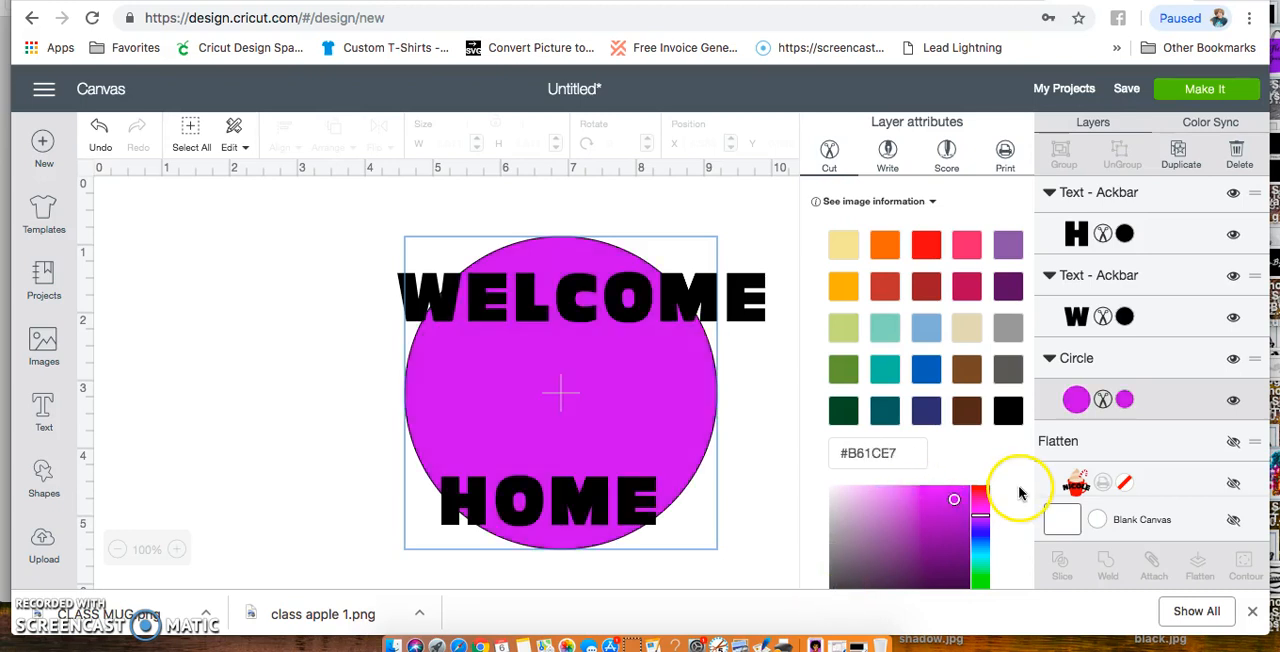
# Recolor the HOME and WELCOME texts white
pyautogui.click(755, 300)
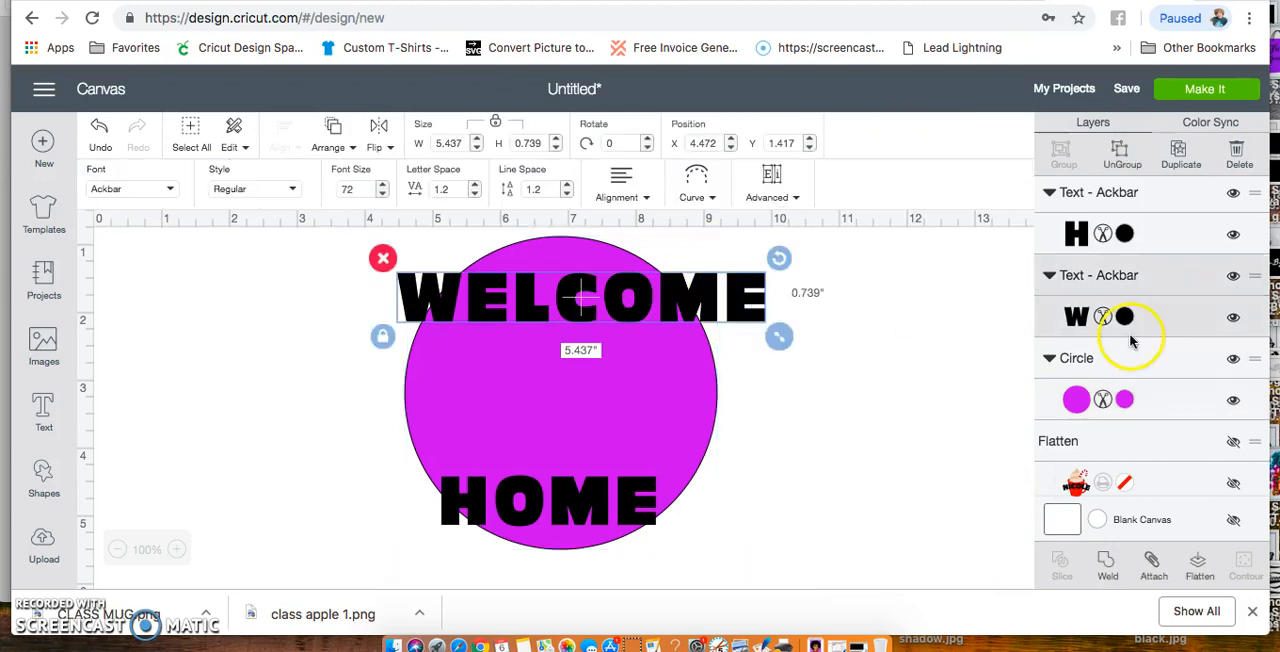
pyautogui.click(1125, 234)
pyautogui.click(843, 354)
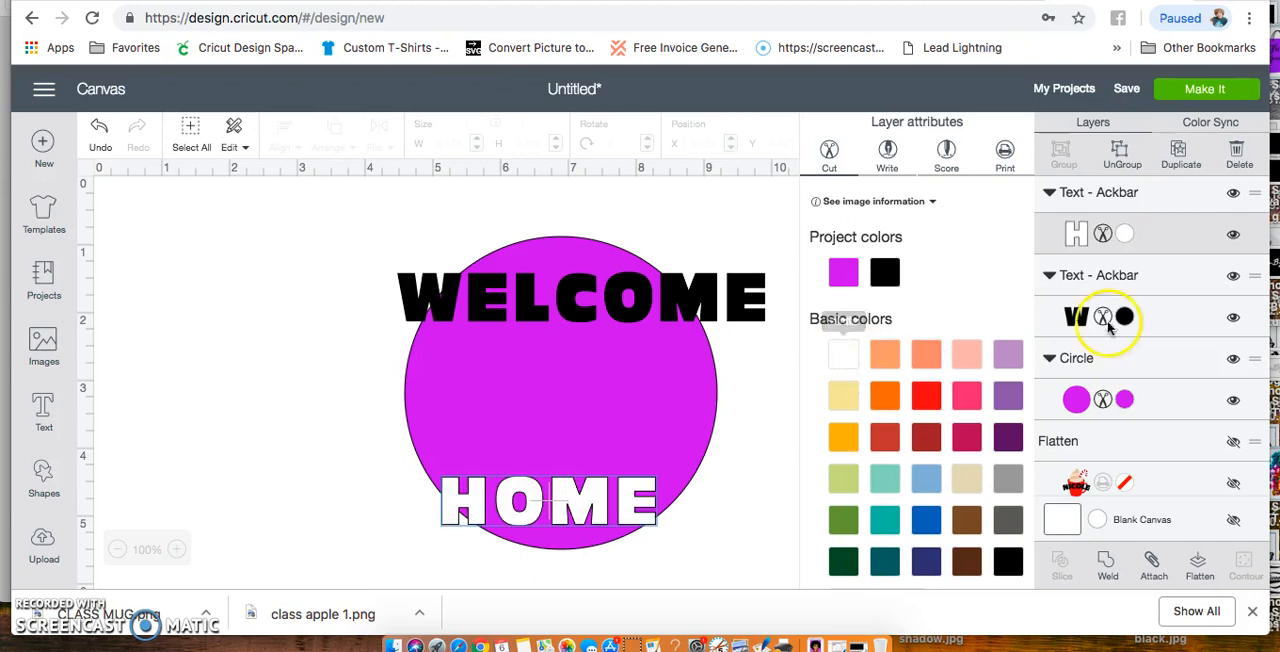
pyautogui.click(1125, 317)
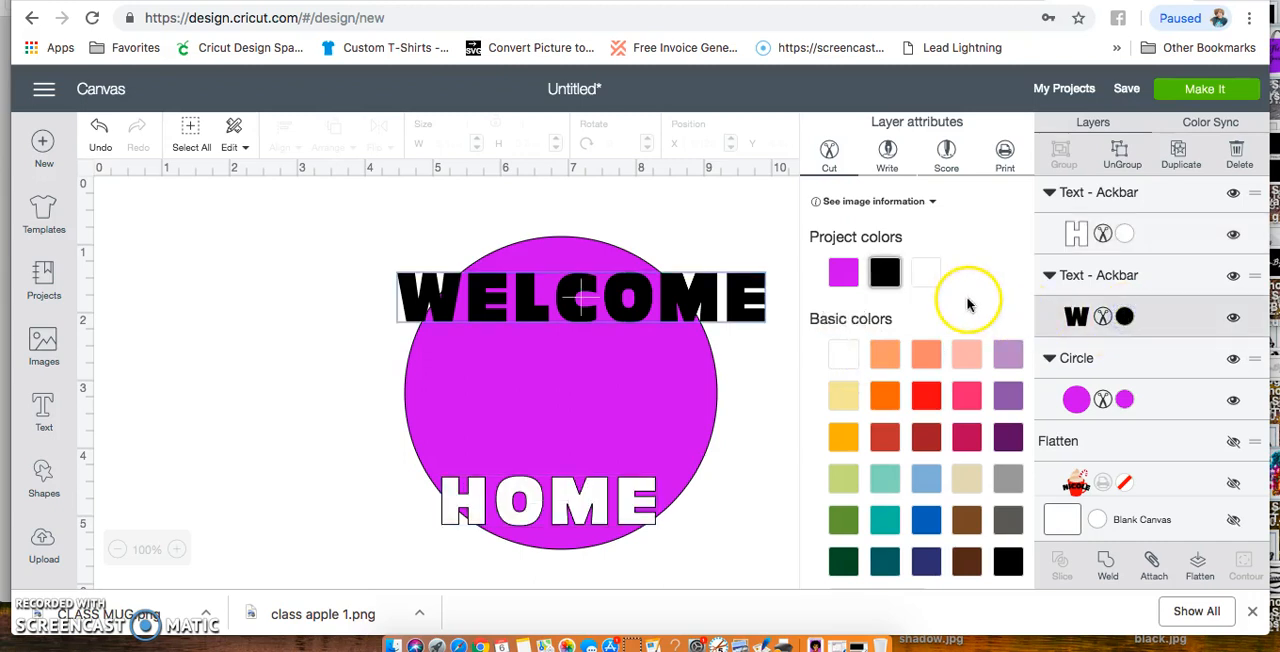
pyautogui.click(931, 281)
# Shrink the WELCOME text to about 3.868 inches wide
pyautogui.click(718, 295)
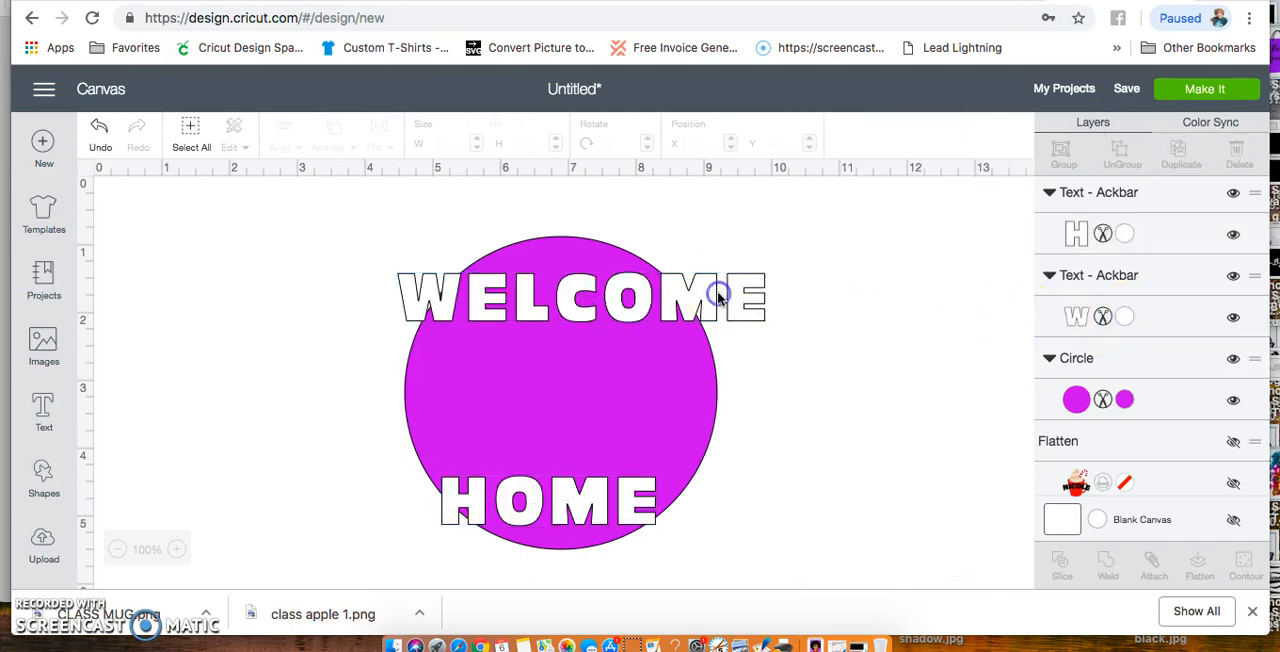
pyautogui.click(708, 310)
pyautogui.moveTo(777, 337); pyautogui.dragTo(658, 304)
# Curve the WELCOME text to a diameter of about 3.275 and fit it inside the circle's upper edge
pyautogui.click(705, 178)
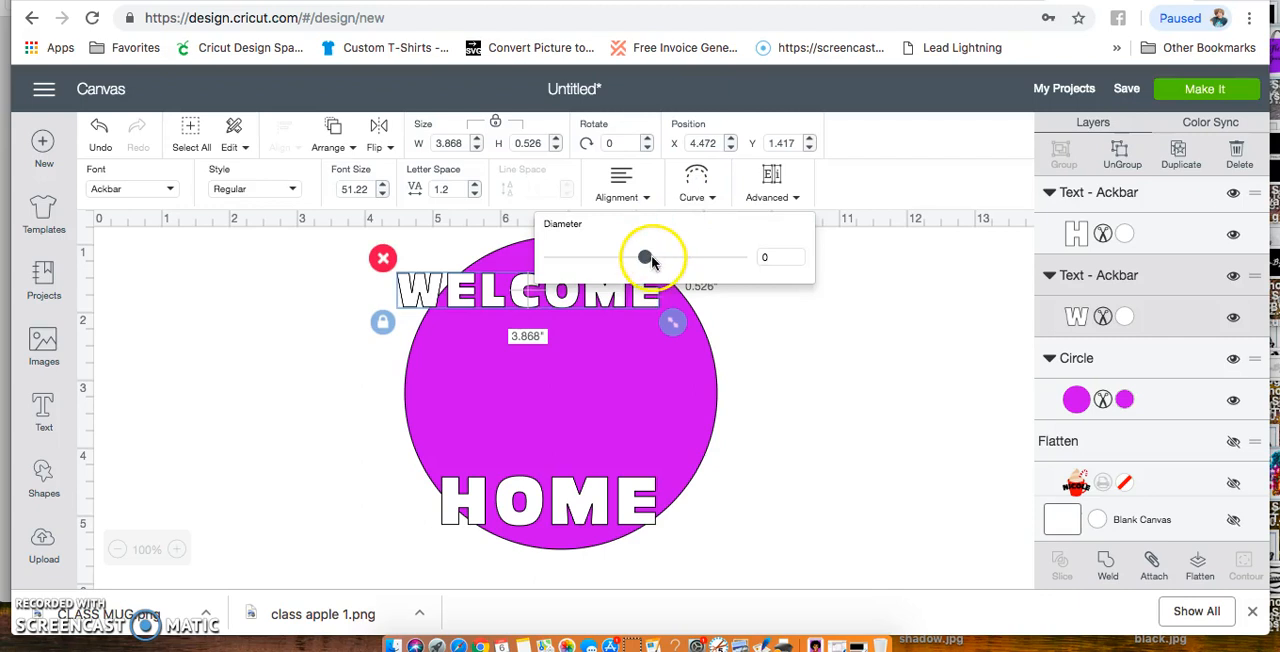
pyautogui.moveTo(648, 260); pyautogui.dragTo(714, 290)
pyautogui.moveTo(631, 358); pyautogui.dragTo(673, 311)
pyautogui.click(697, 192)
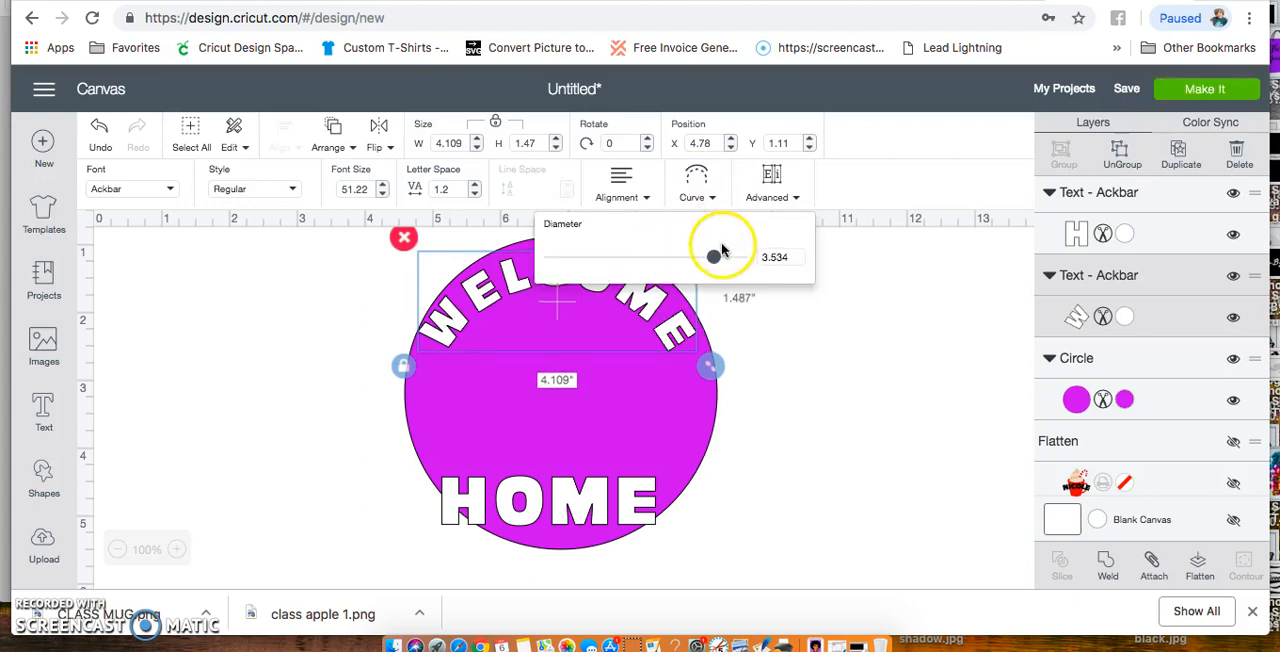
pyautogui.moveTo(718, 258); pyautogui.dragTo(718, 259)
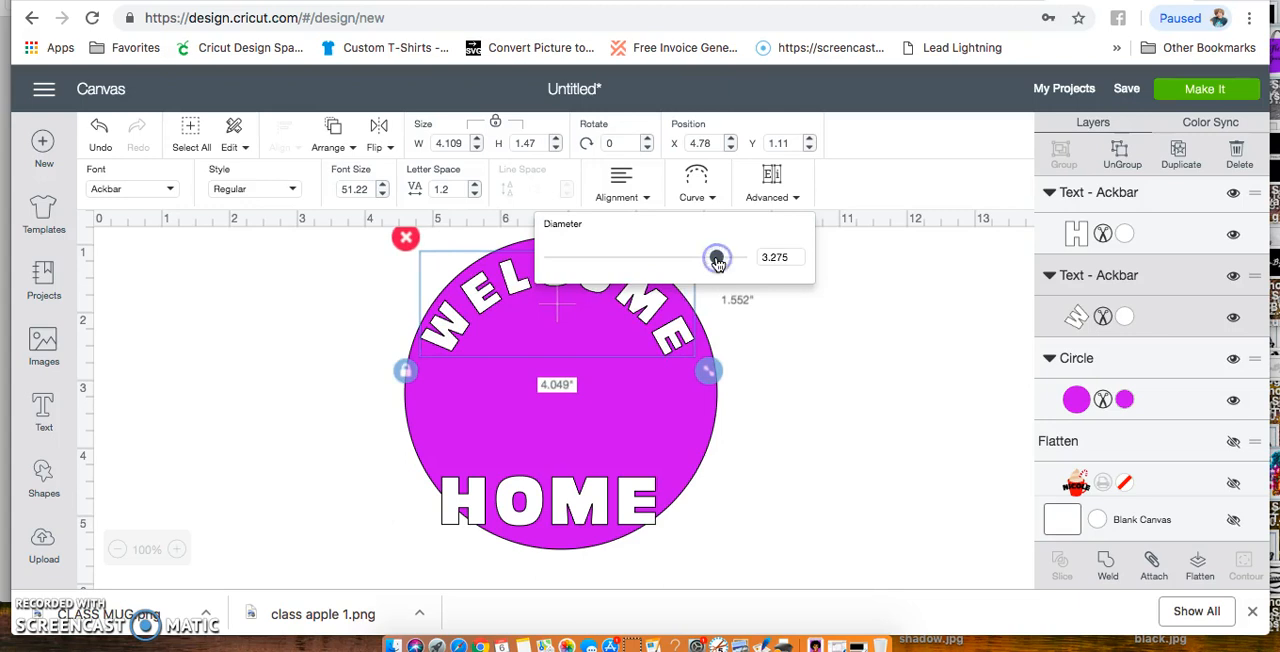
pyautogui.click(711, 346)
pyautogui.click(686, 337)
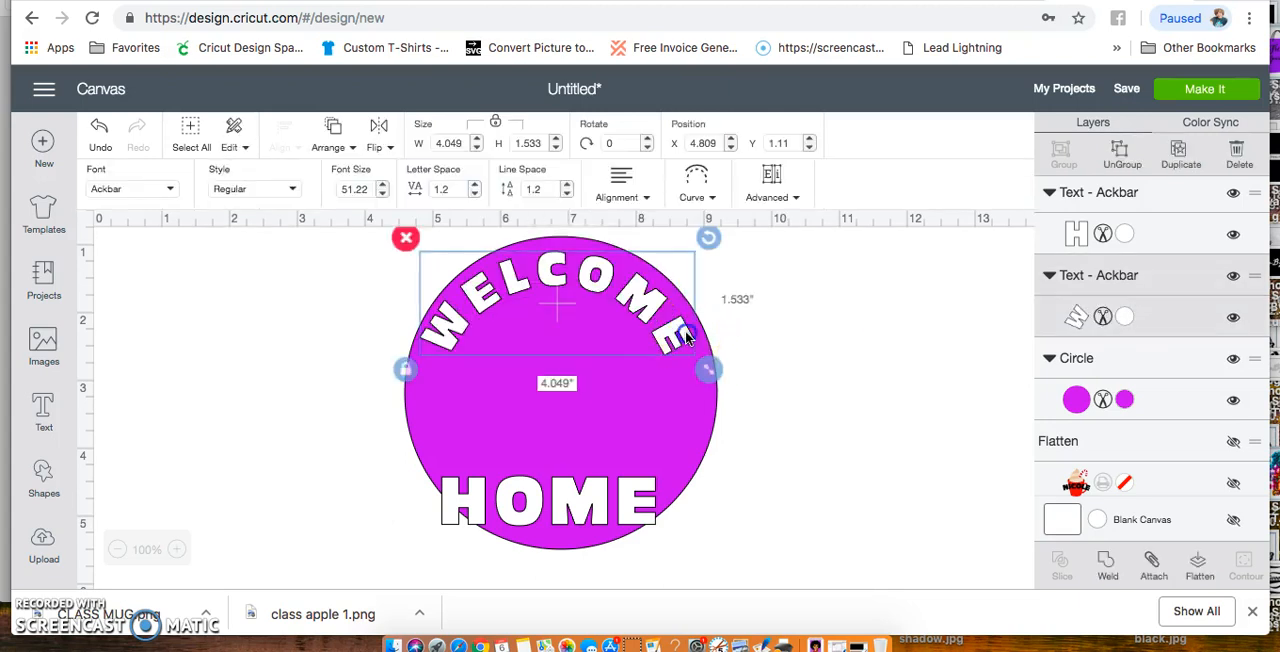
# Shrink the HOME text to about 2.508 inches wide, curve it upward to about -6.367, and centre it near the circle's lower edge
pyautogui.click(597, 503)
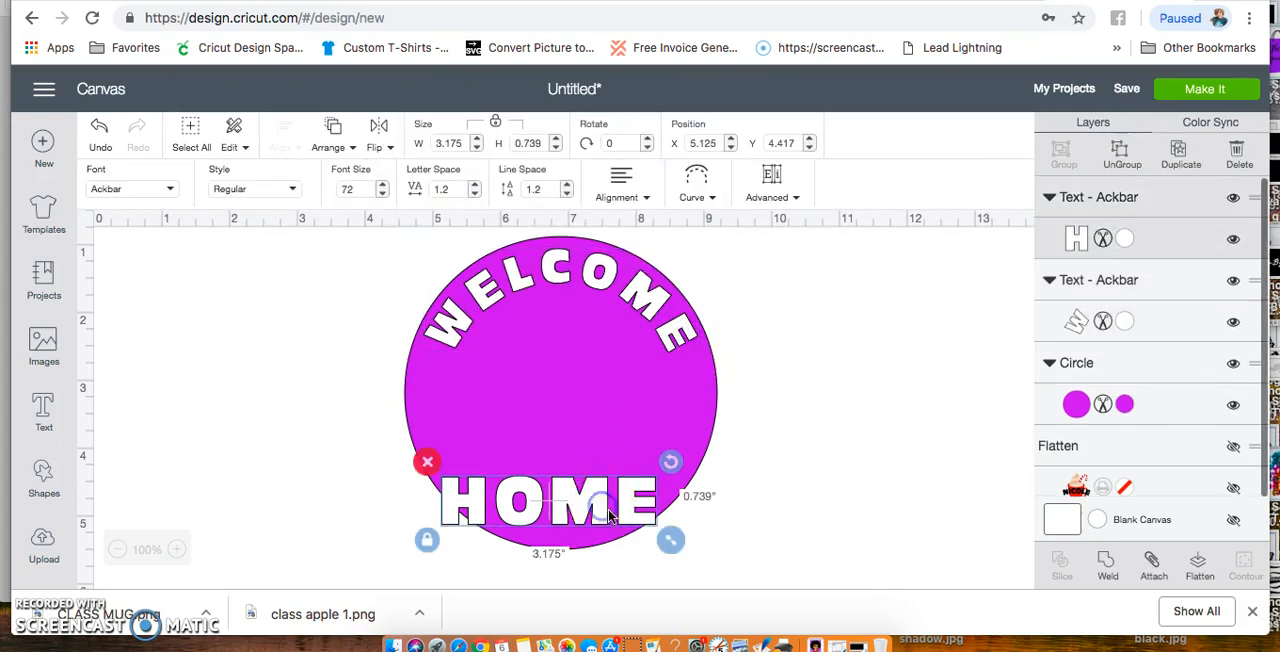
pyautogui.moveTo(675, 543); pyautogui.dragTo(627, 529)
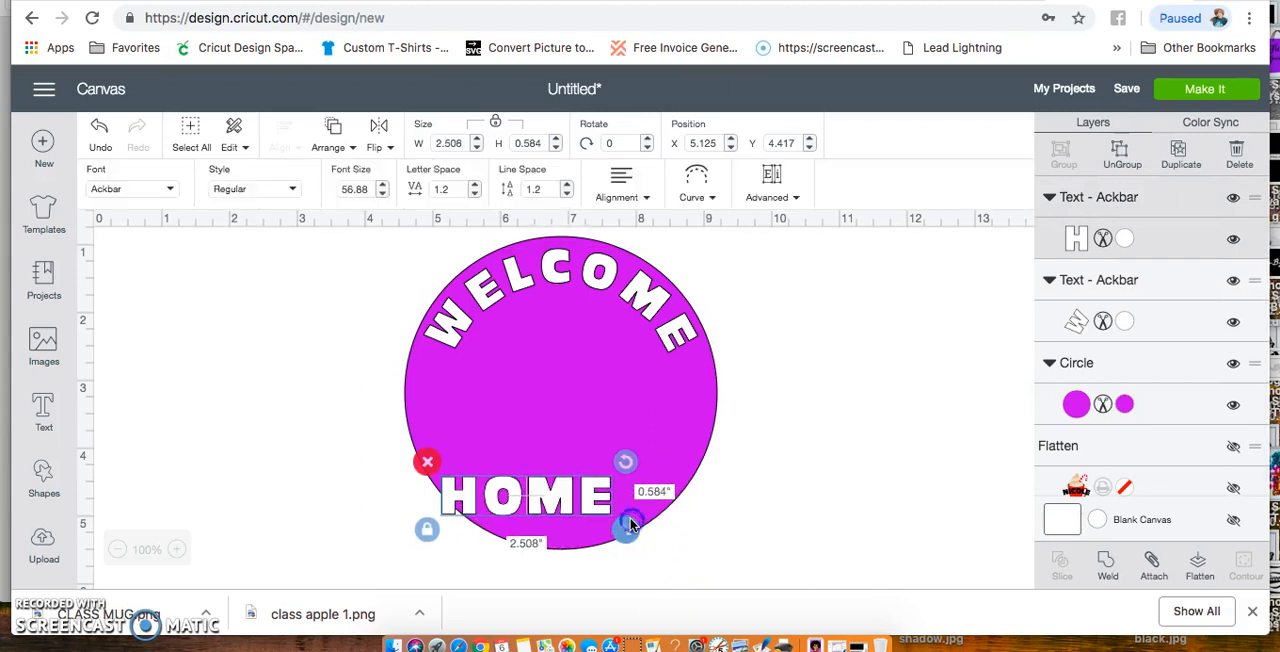
pyautogui.click(709, 201)
pyautogui.moveTo(645, 257); pyautogui.dragTo(596, 257)
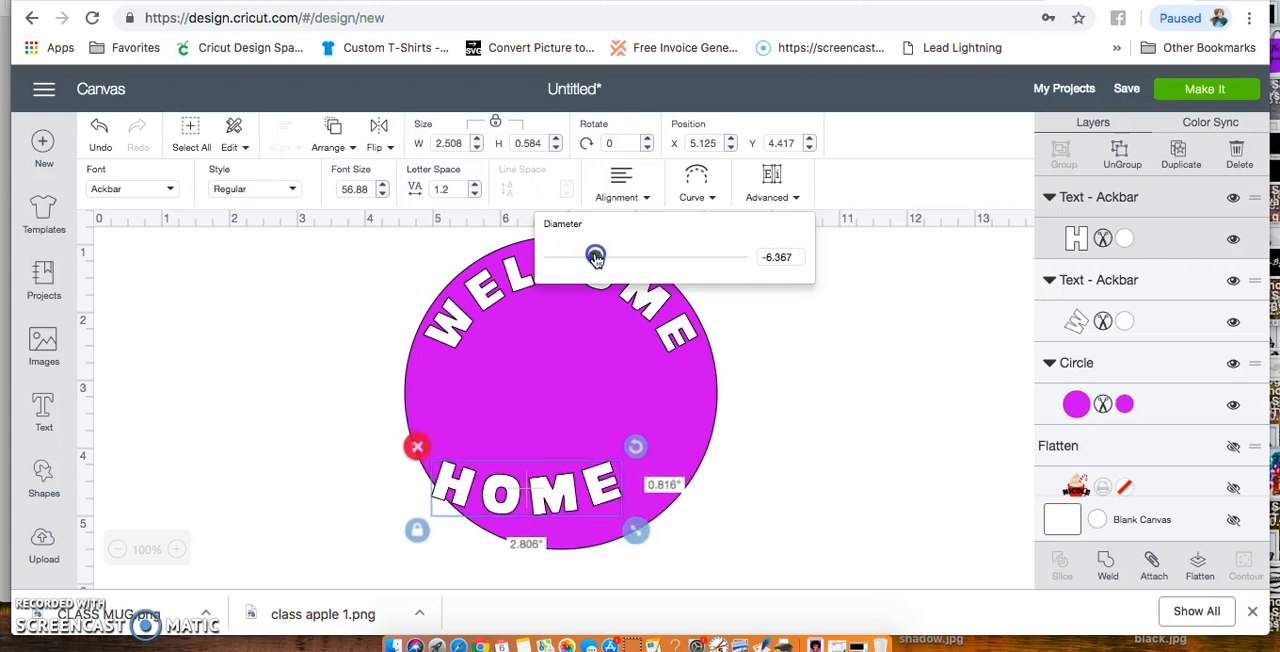
pyautogui.moveTo(573, 511); pyautogui.dragTo(596, 516)
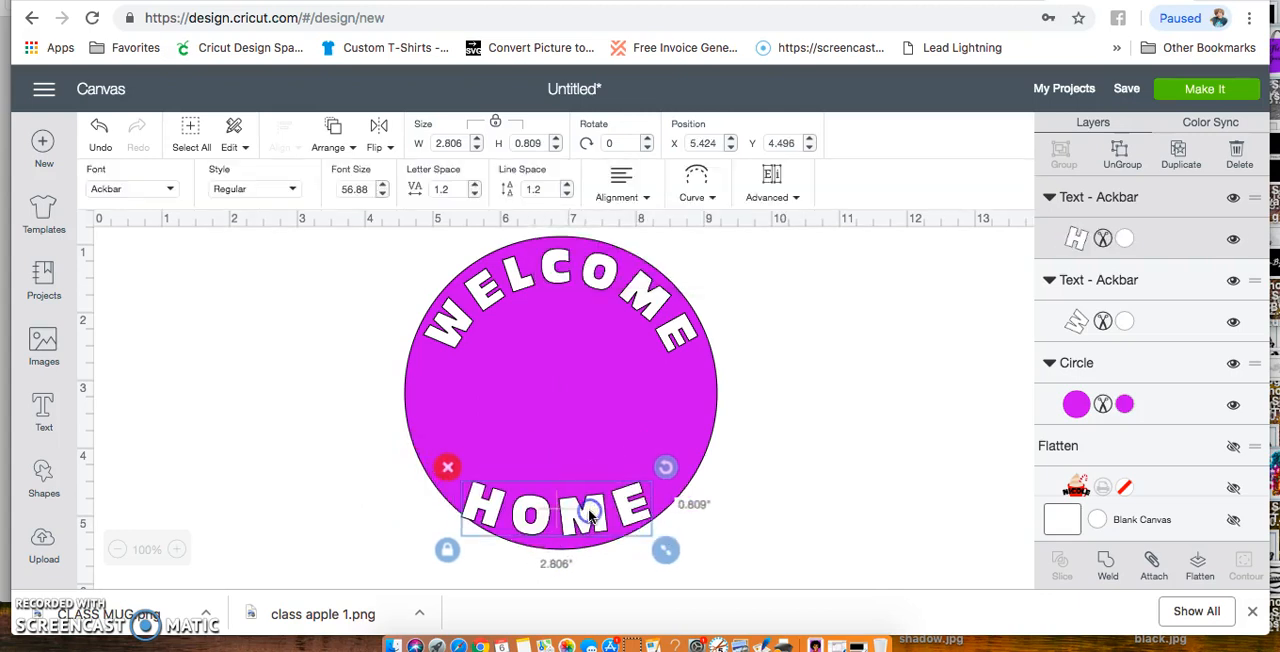
# Tighten the upward curve of the HOME text and reposition it along the circle's lower edge
pyautogui.click(697, 184)
pyautogui.moveTo(601, 261); pyautogui.dragTo(580, 261)
pyautogui.click(839, 421)
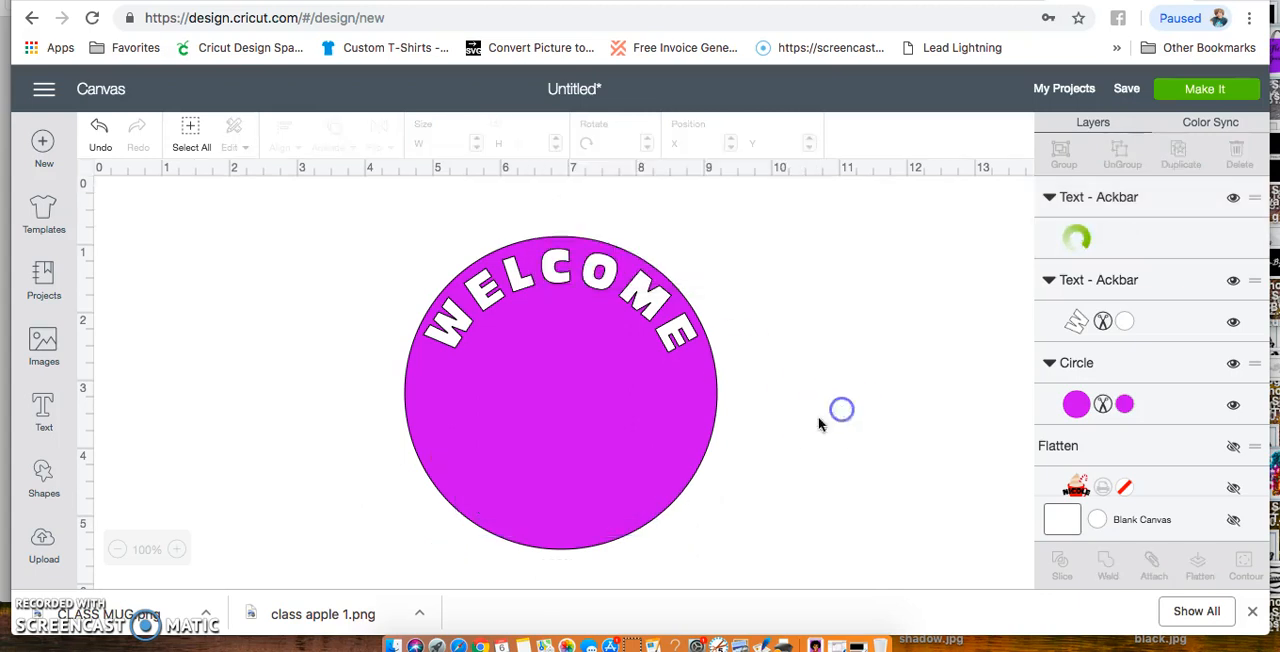
pyautogui.moveTo(603, 524); pyautogui.dragTo(607, 521)
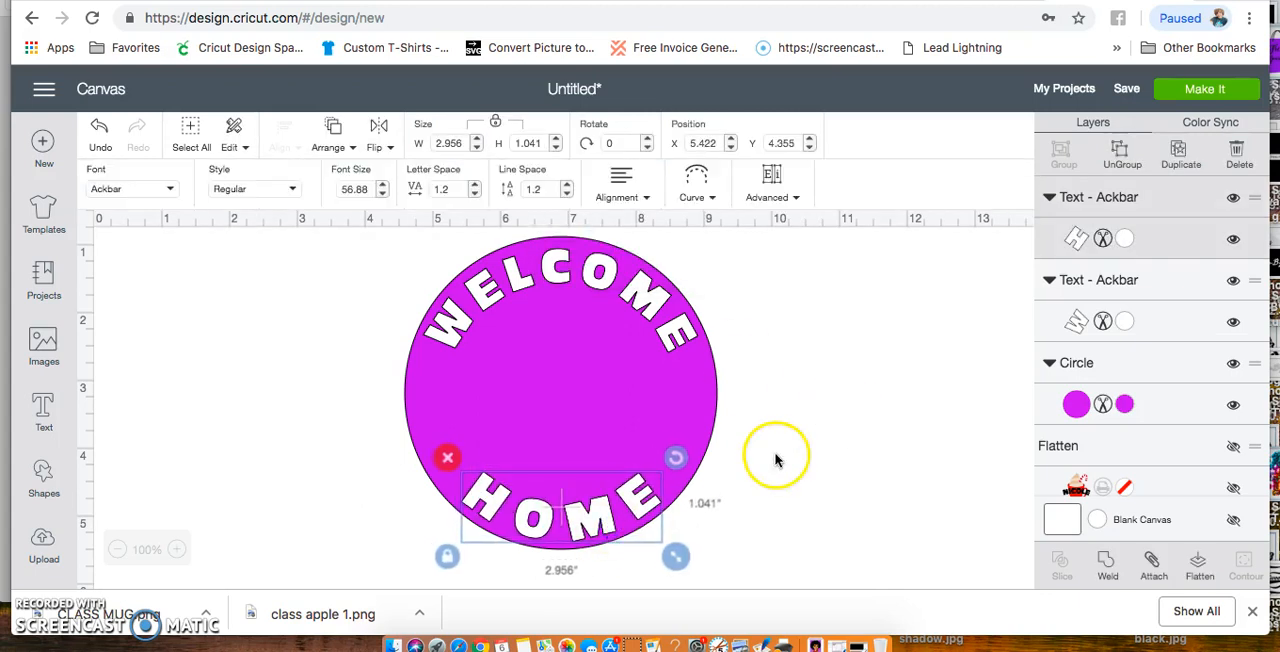
# Reduce the letter spacing of the HOME text below 0.8 and recentre it in the lower part of the circle
pyautogui.click(476, 197)
pyautogui.click(476, 197)
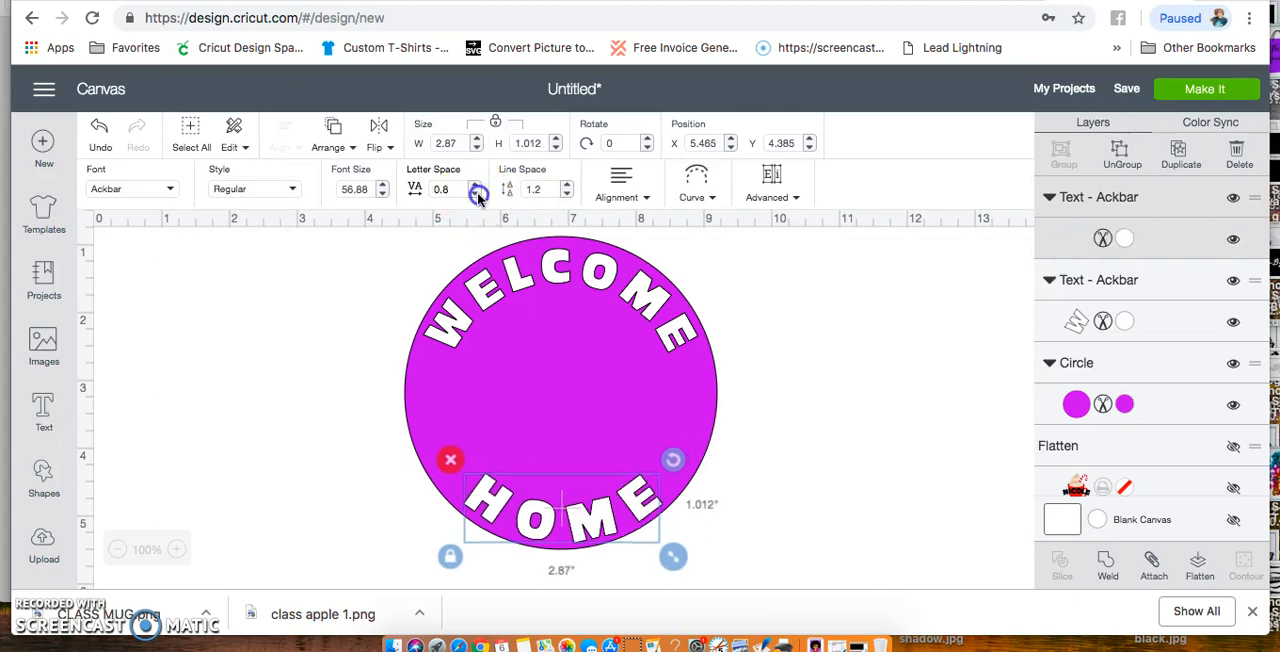
pyautogui.click(476, 197)
pyautogui.click(476, 197)
pyautogui.click(477, 195)
pyautogui.click(477, 195)
pyautogui.click(477, 195)
pyautogui.click(477, 195)
pyautogui.moveTo(583, 527); pyautogui.dragTo(578, 525)
pyautogui.click(567, 283)
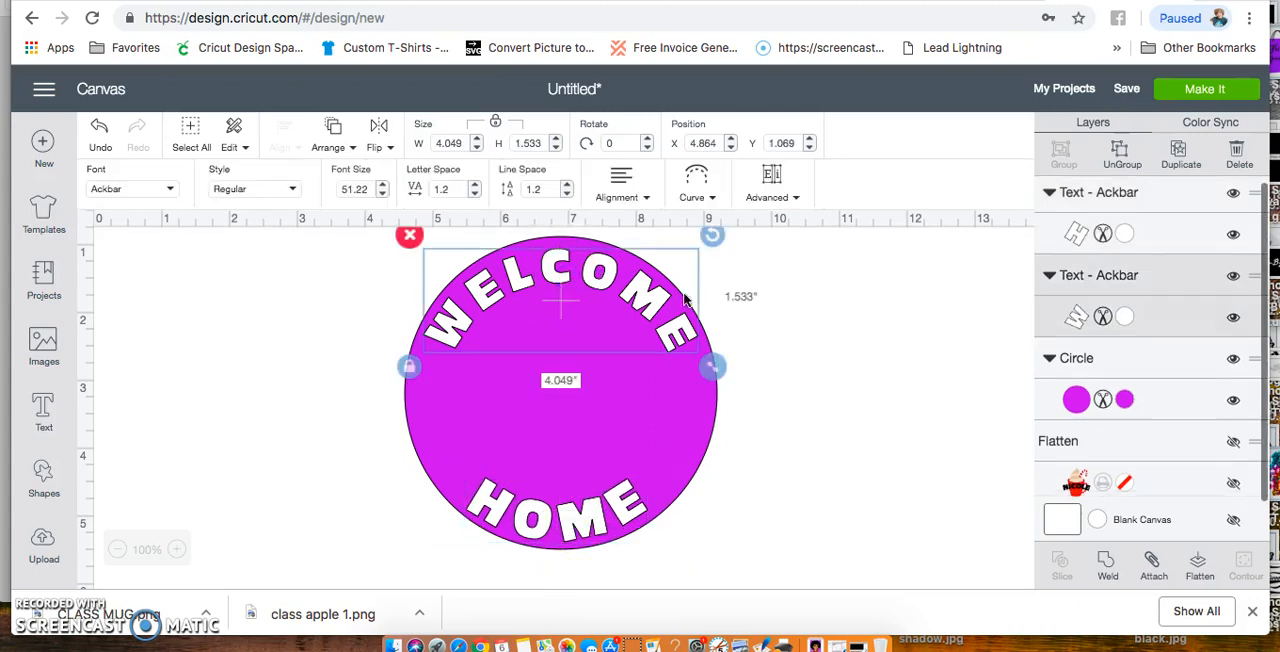
pyautogui.click(839, 372)
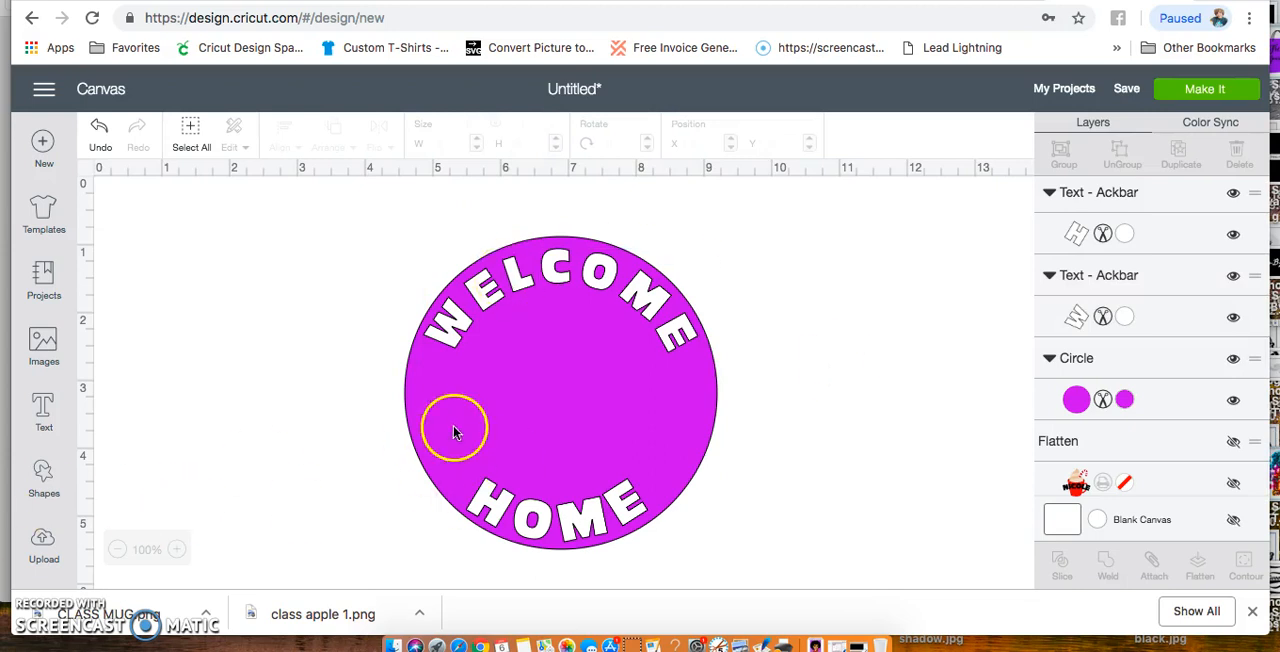
# Duplicate the magenta circle, move the copy aside, and shrink it to about 2.597 inches
pyautogui.click(706, 428)
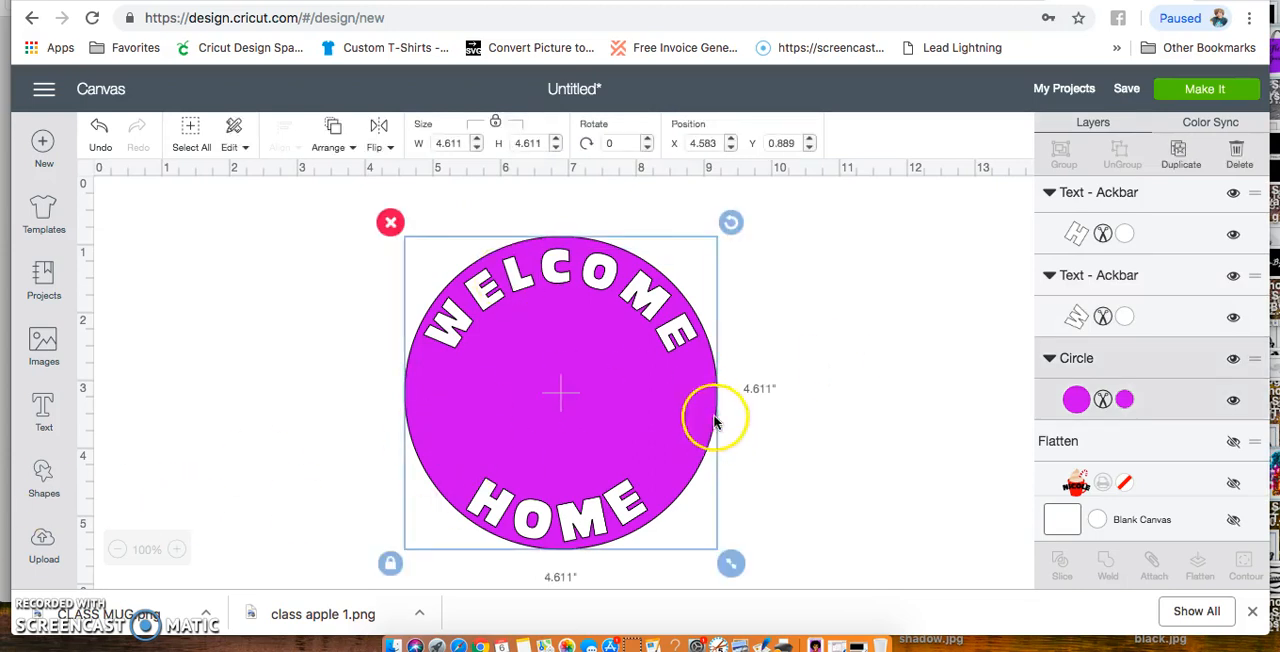
pyautogui.click(1178, 162)
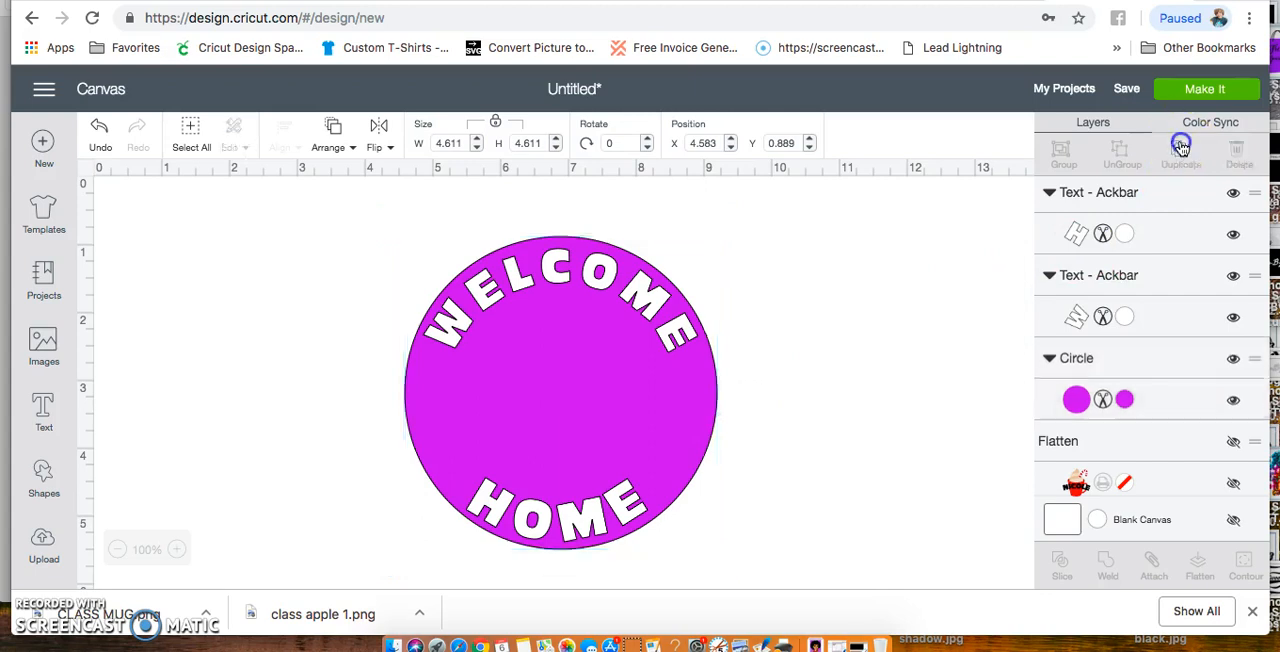
pyautogui.moveTo(660, 481); pyautogui.dragTo(852, 415)
pyautogui.moveTo(958, 537); pyautogui.dragTo(824, 370)
# Recolor the small circle white and place it in the centre of the magenta circle
pyautogui.click(1124, 250)
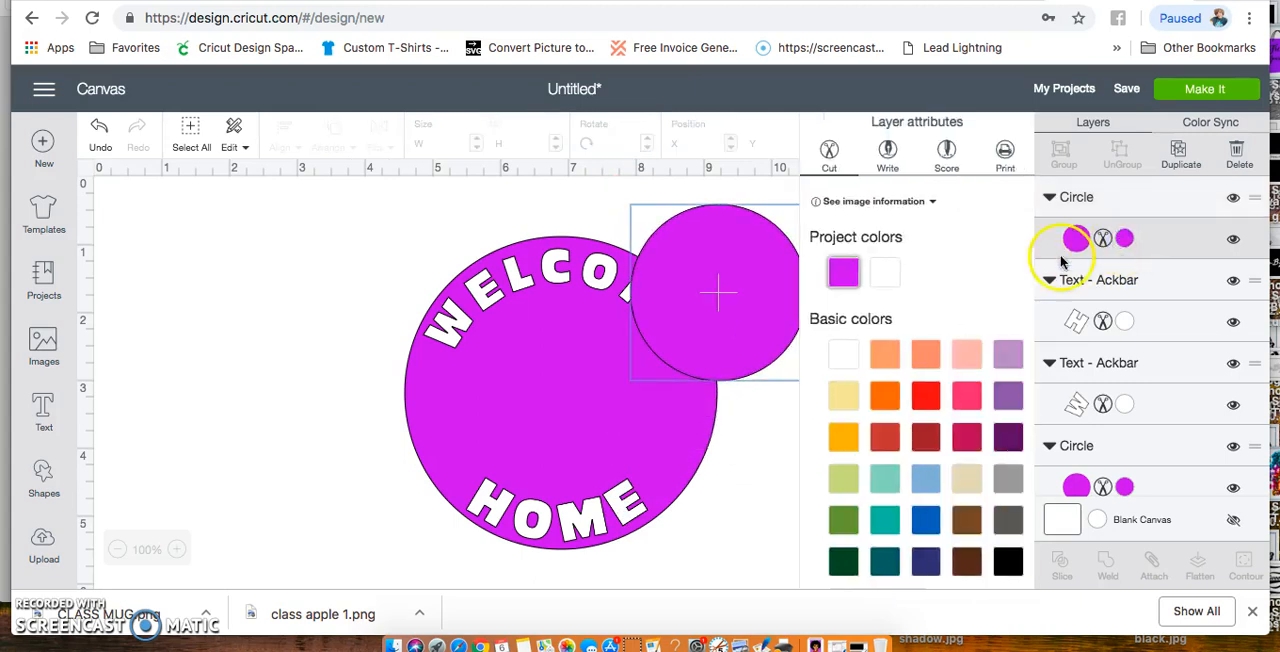
pyautogui.click(884, 272)
pyautogui.moveTo(751, 291); pyautogui.dragTo(588, 402)
pyautogui.click(816, 408)
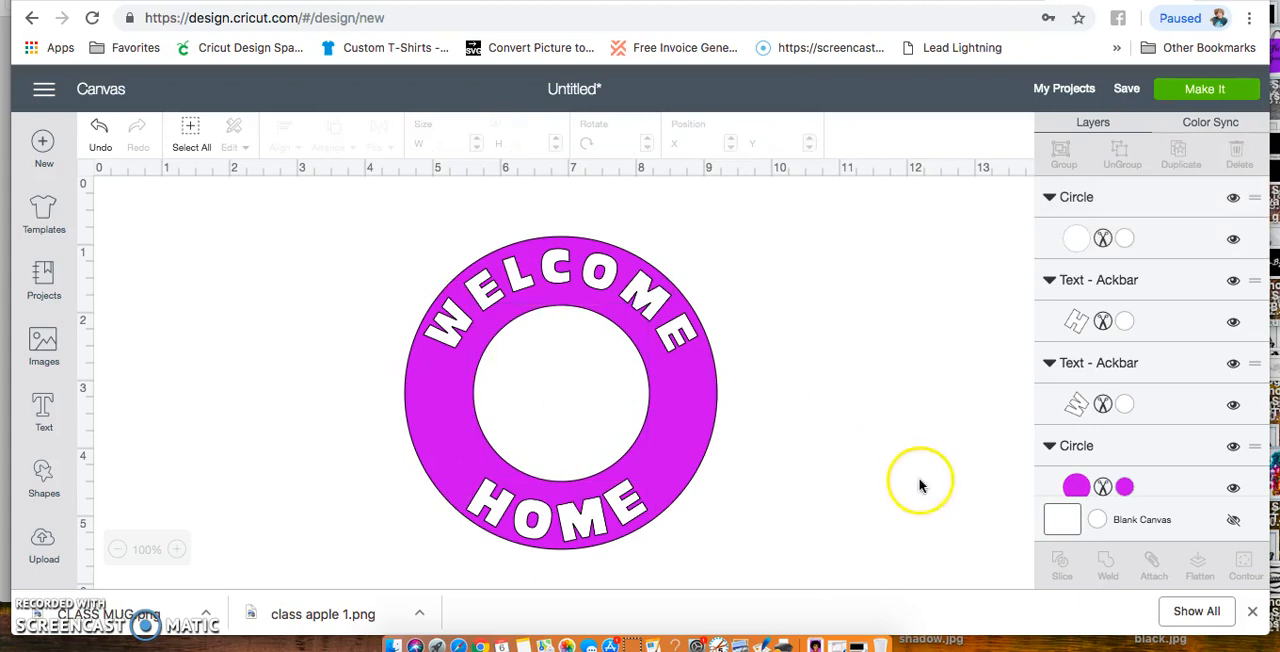
# Hide the HOME and WELCOME text layers
pyautogui.click(612, 428)
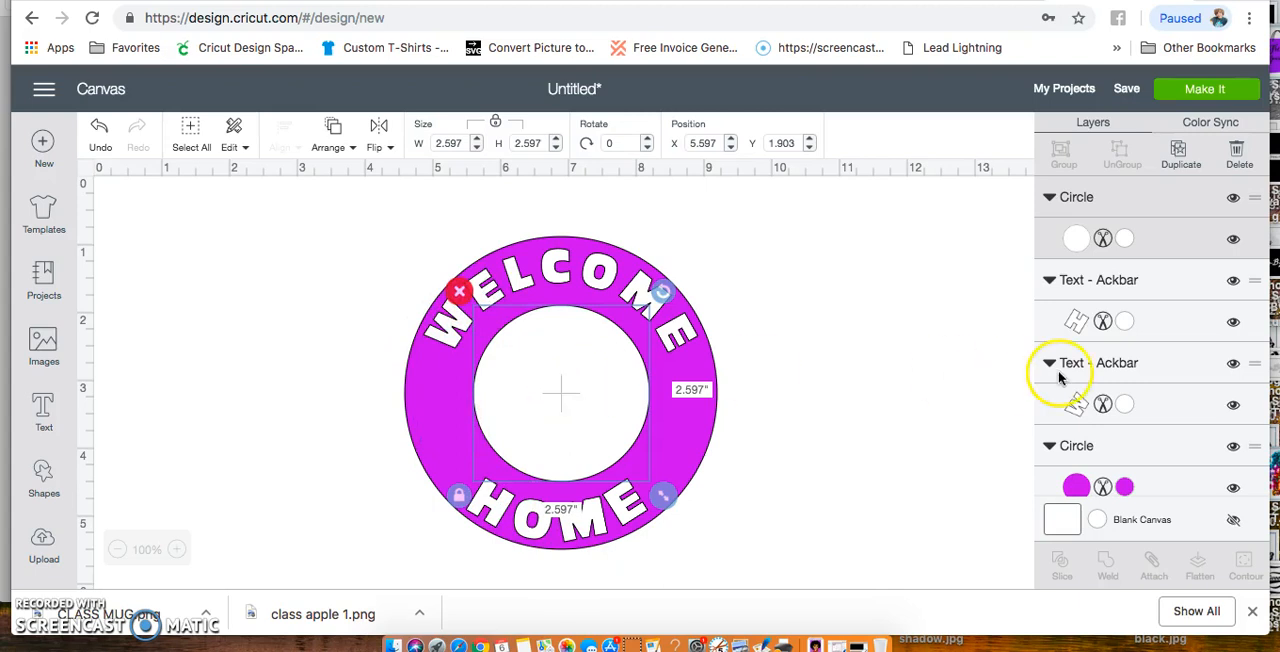
pyautogui.click(1233, 323)
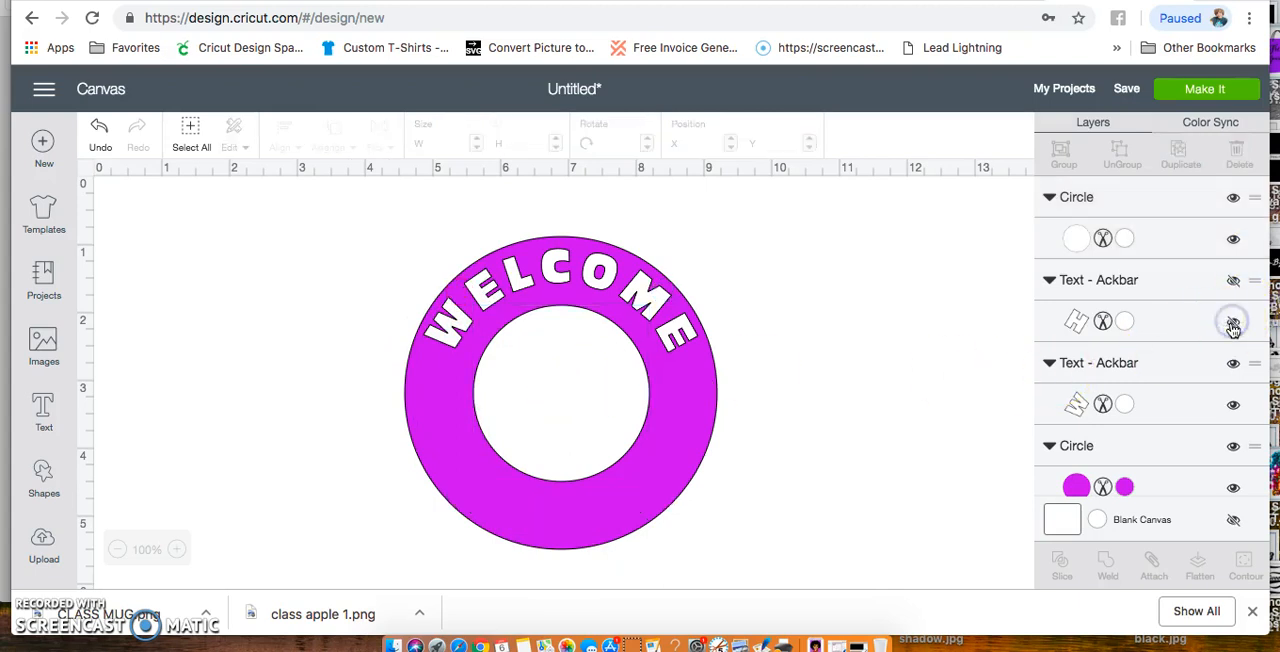
pyautogui.click(1234, 366)
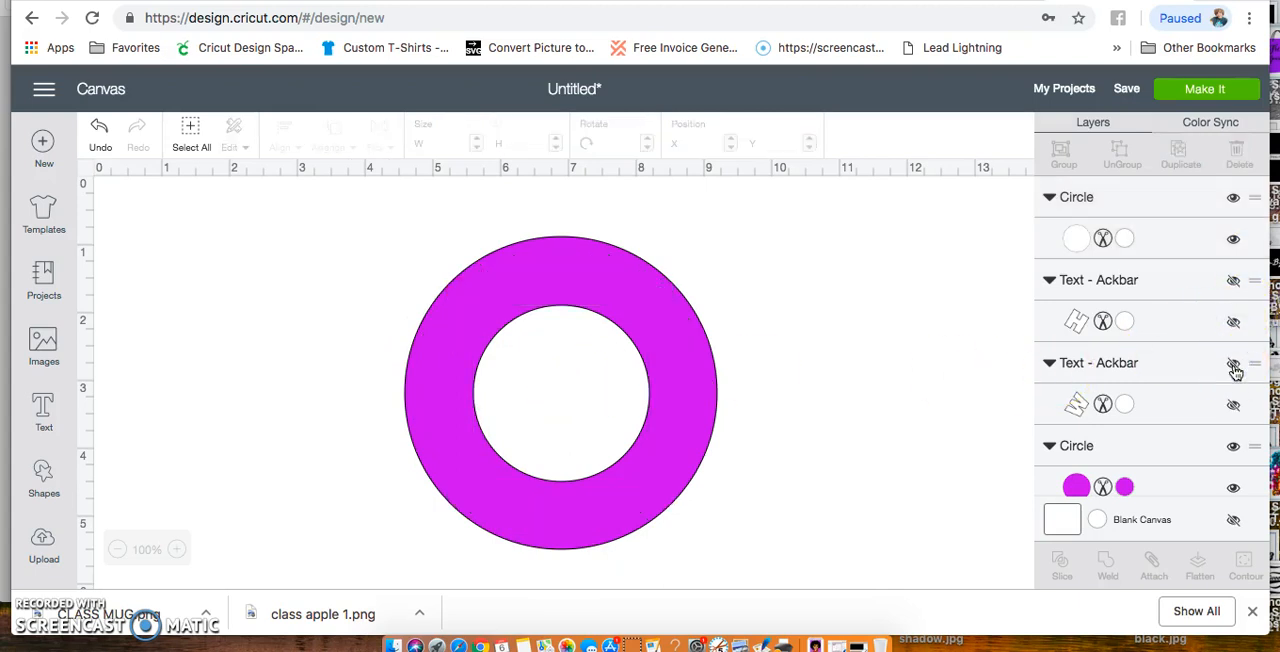
# Slice the large magenta circle with the small white circle at its centre
pyautogui.scroll(-2, 1162, 395)
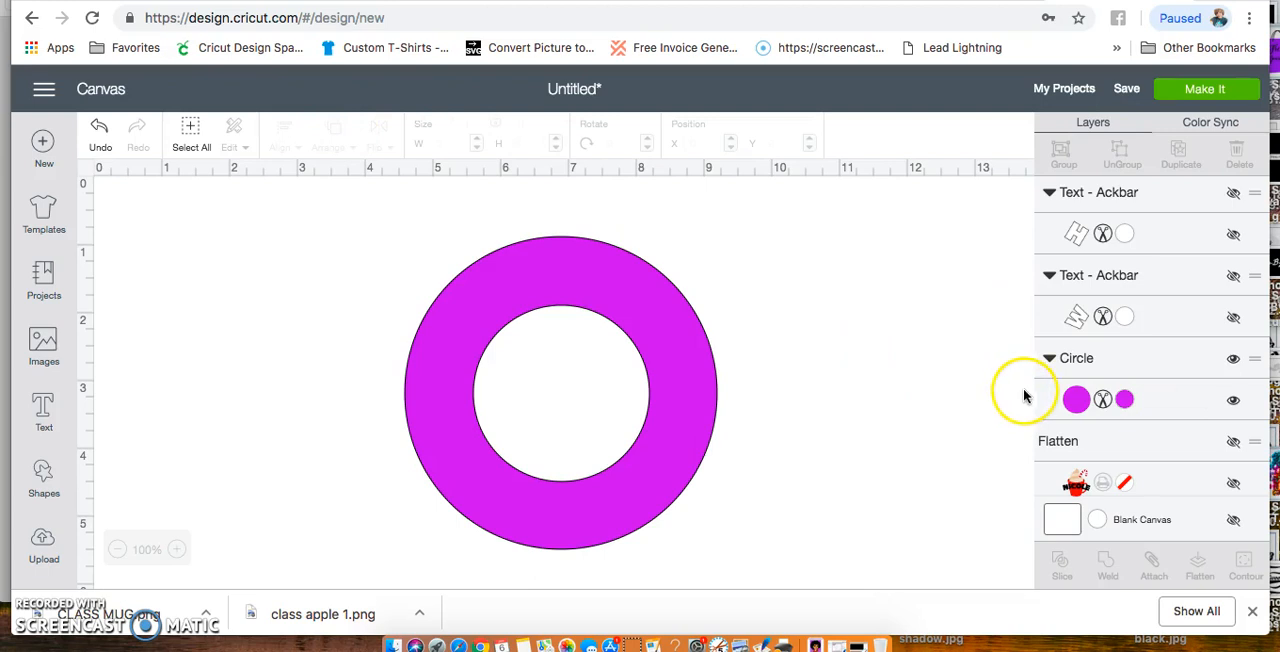
pyautogui.click(1181, 404)
pyautogui.scroll(2, 1164, 360)
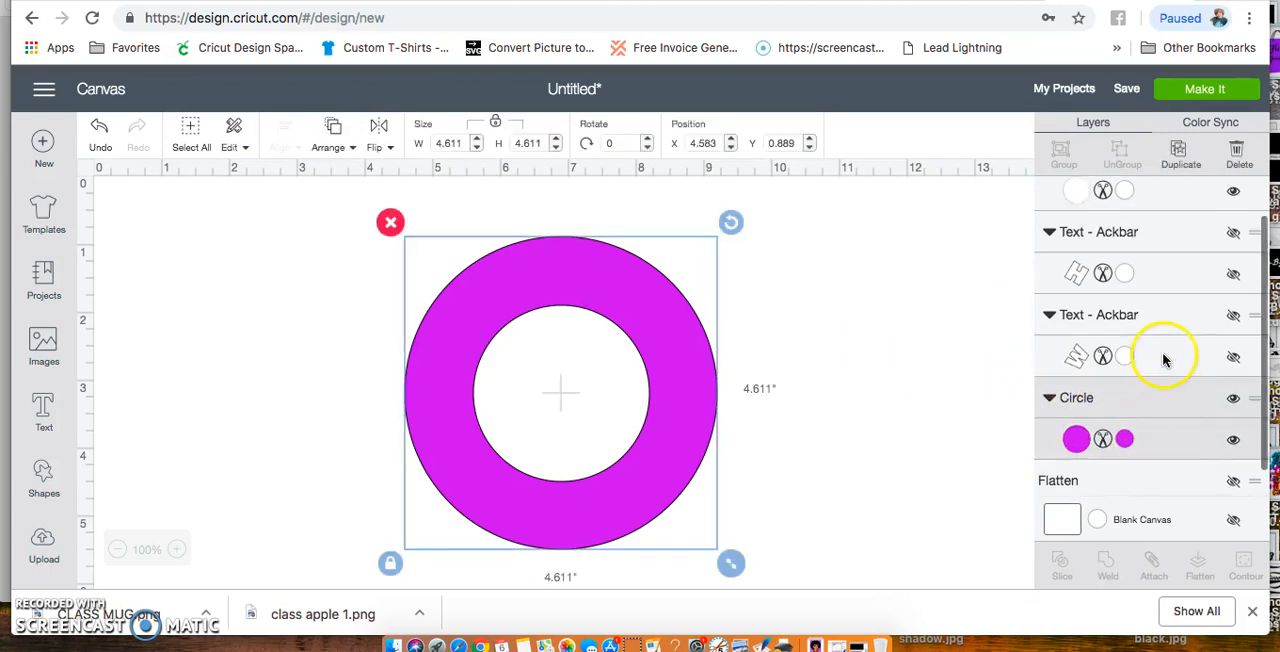
pyautogui.keyDown('shift'); pyautogui.click(1167, 242); pyautogui.keyUp('shift')
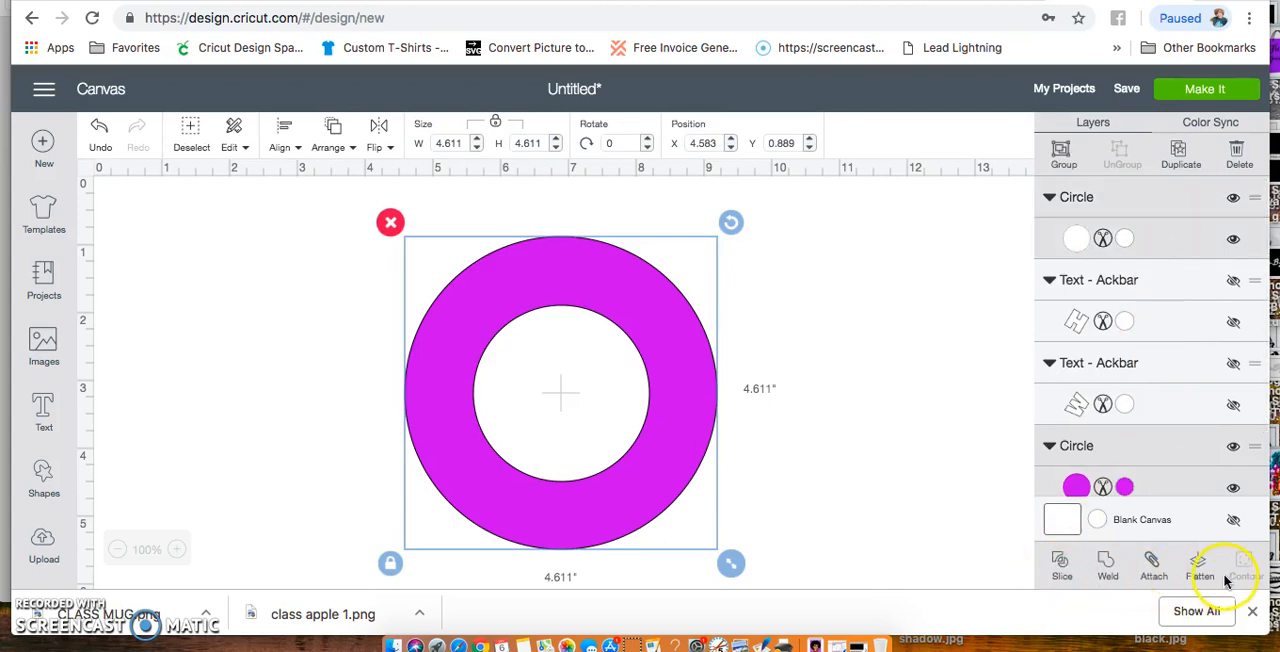
pyautogui.click(1062, 565)
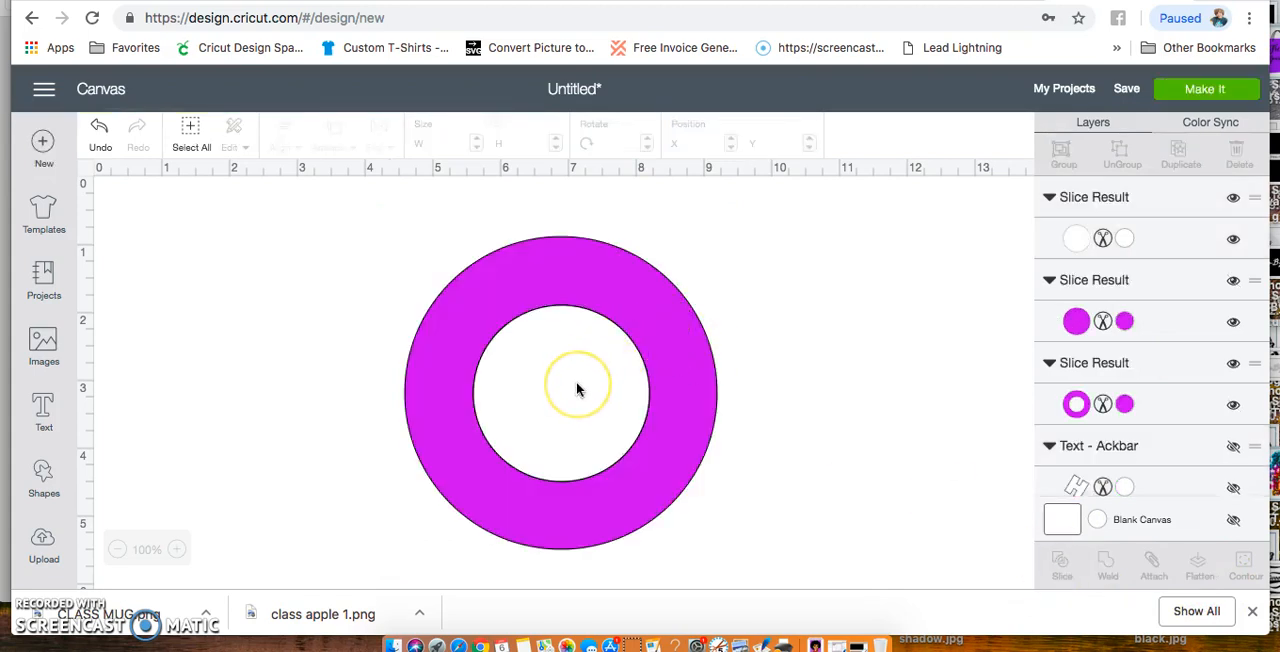
# Move the white and magenta cut-out circles to opposite sides of the ring and shift the ring to about X 4.792, Y 0.736
pyautogui.moveTo(577, 389); pyautogui.dragTo(857, 315)
pyautogui.moveTo(560, 382); pyautogui.dragTo(231, 275)
pyautogui.click(533, 392)
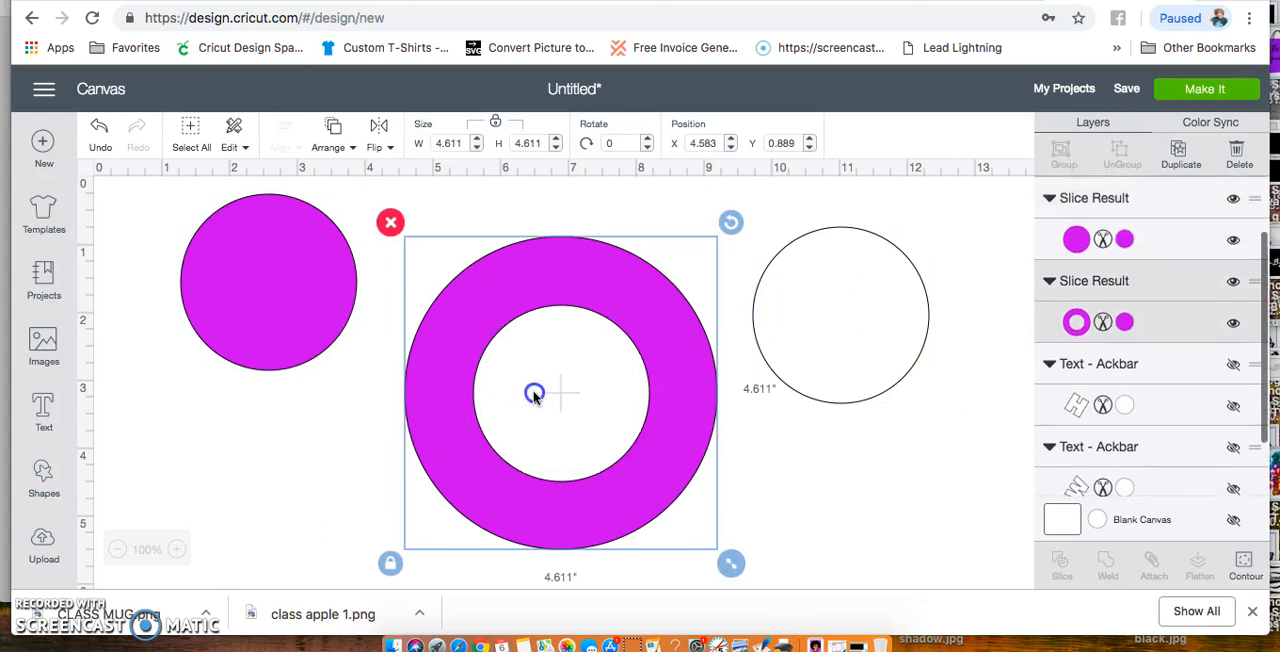
pyautogui.moveTo(531, 407)
pyautogui.mouseDown()
pyautogui.moveTo(542, 382)
pyautogui.moveTo(546, 396)
pyautogui.mouseUp()
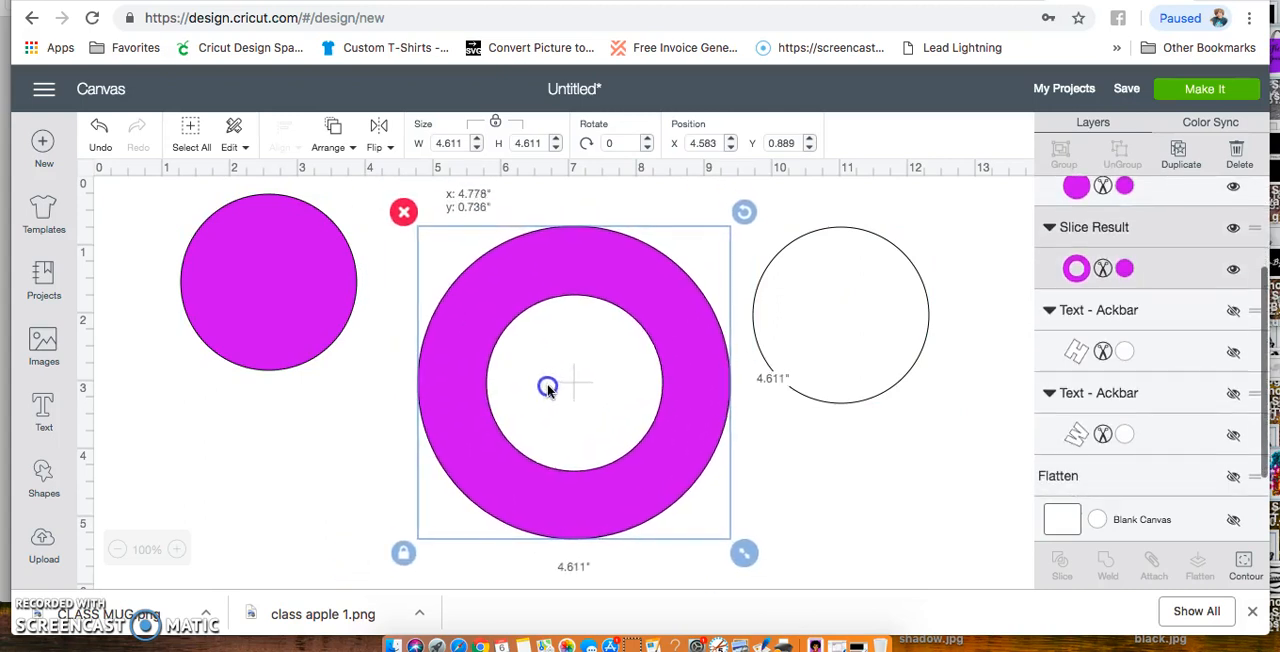
# Delete the magenta and white cut-out circles, leaving only the ring, and undo the small ring move
pyautogui.click(320, 273)
pyautogui.press('Delete')
pyautogui.click(790, 309)
pyautogui.click(900, 287)
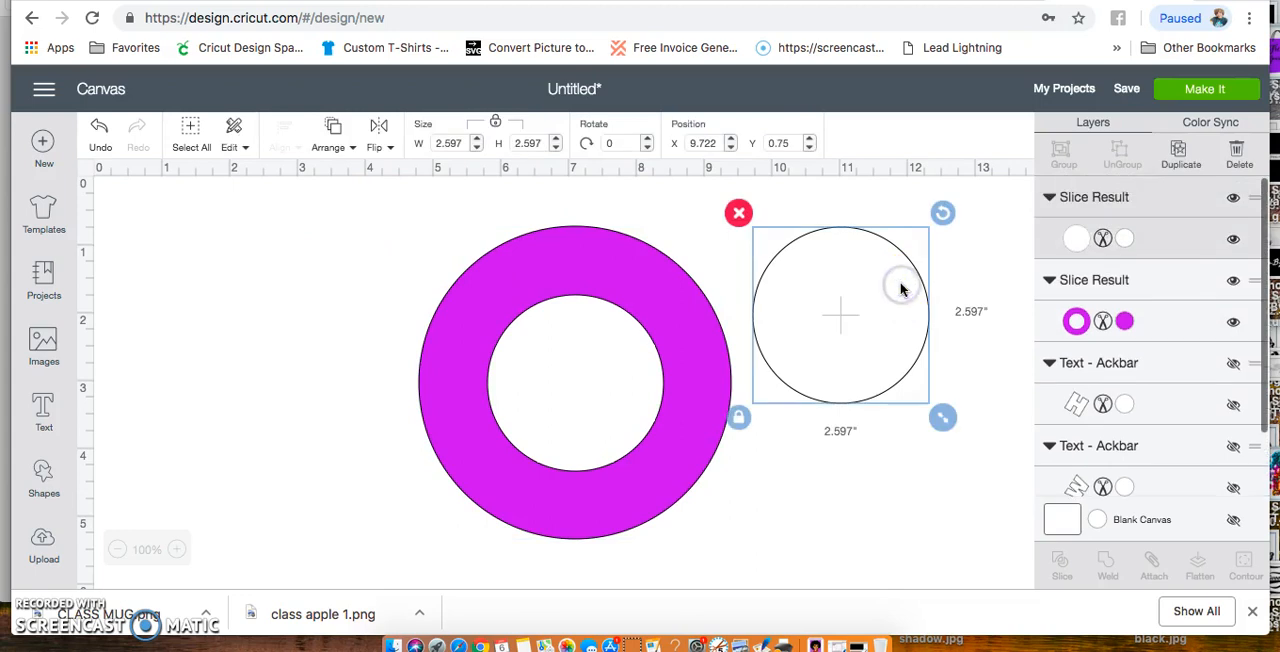
pyautogui.press('Delete')
pyautogui.moveTo(711, 374)
pyautogui.mouseDown()
pyautogui.moveTo(678, 418)
pyautogui.moveTo(636, 390)
pyautogui.moveTo(700, 354)
pyautogui.moveTo(726, 360)
pyautogui.moveTo(713, 355)
pyautogui.moveTo(712, 377)
pyautogui.mouseUp()
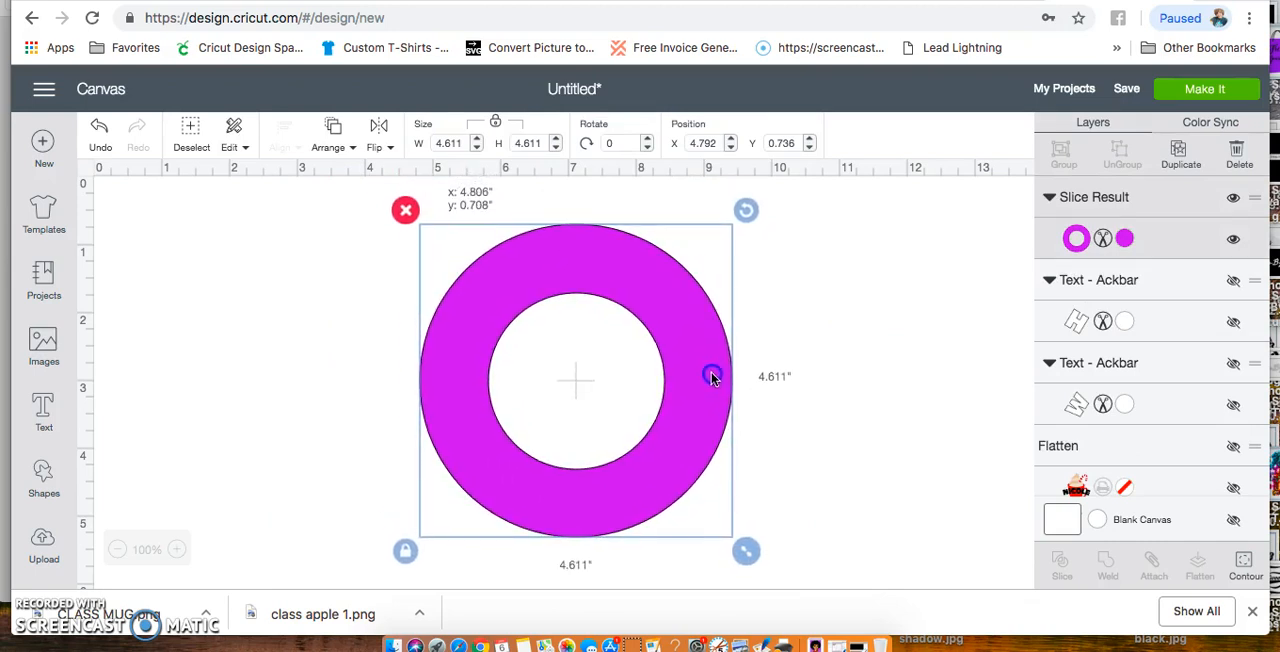
pyautogui.click(100, 128)
# Unhide the HOME text layer and send the magenta ring to the back
pyautogui.click(868, 452)
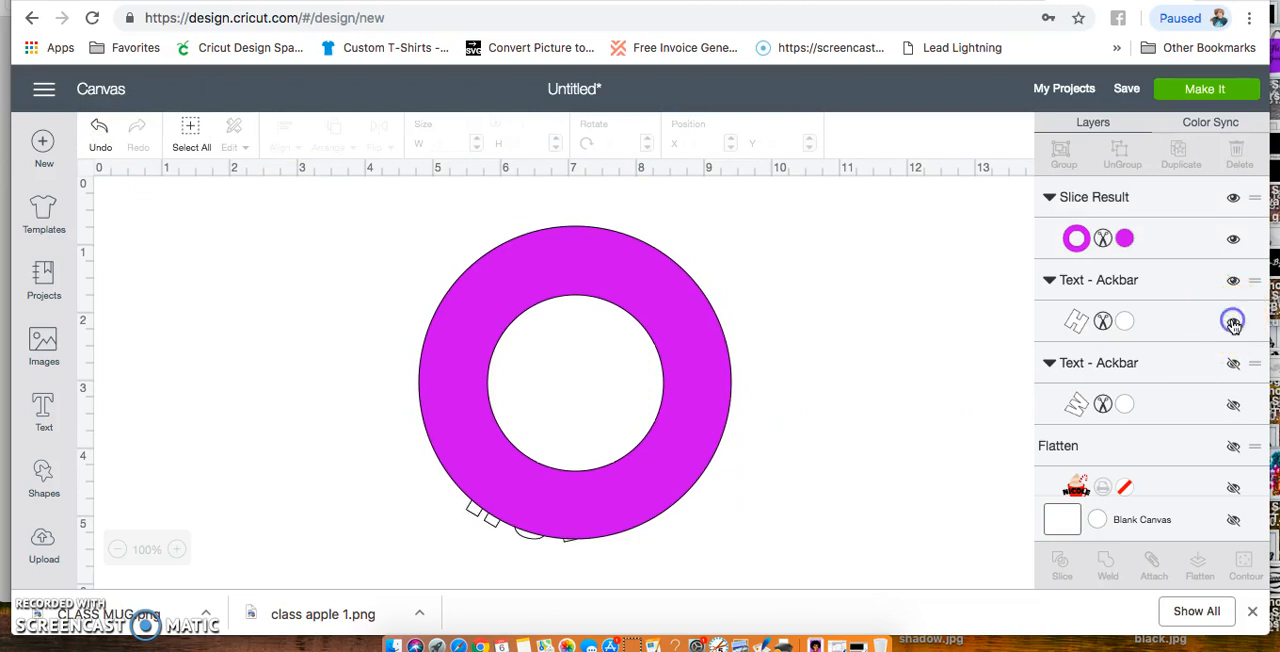
pyautogui.click(476, 326)
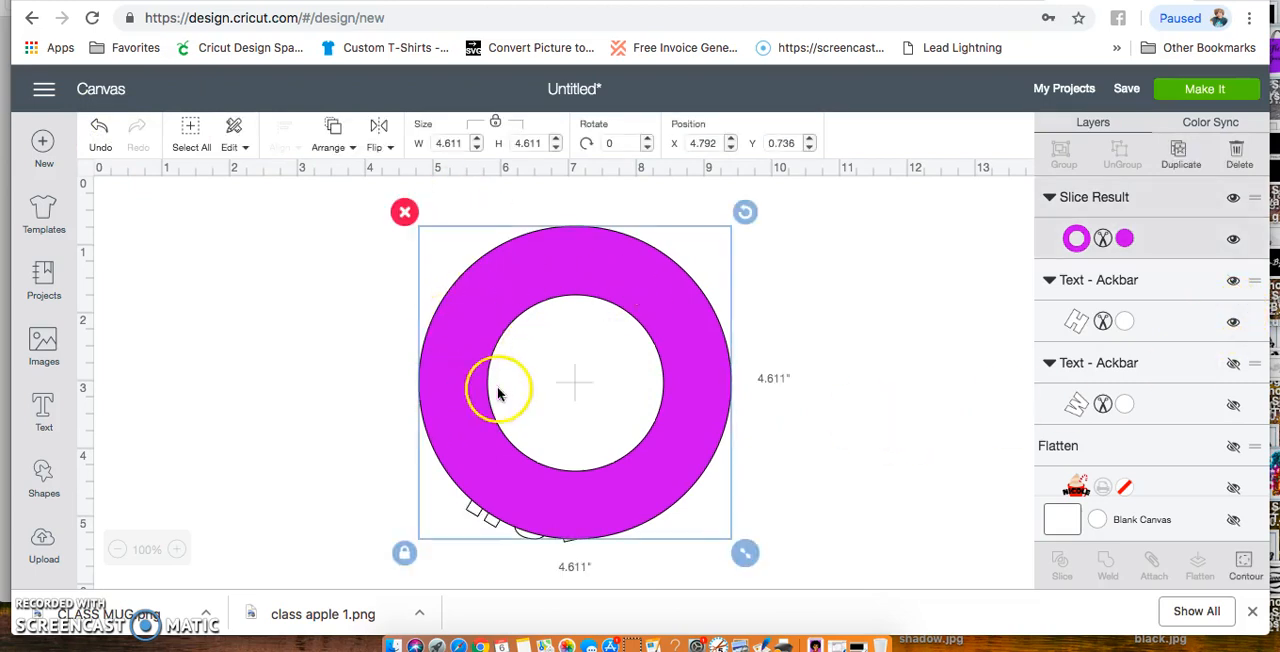
pyautogui.click(333, 133)
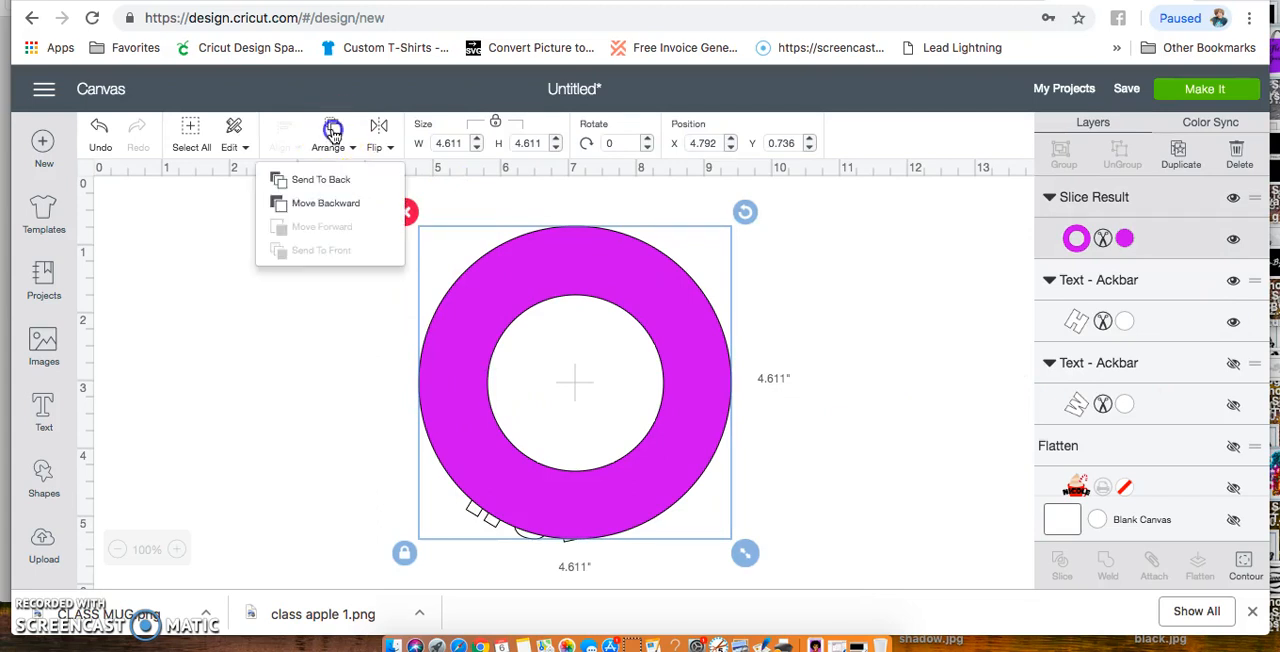
pyautogui.click(326, 186)
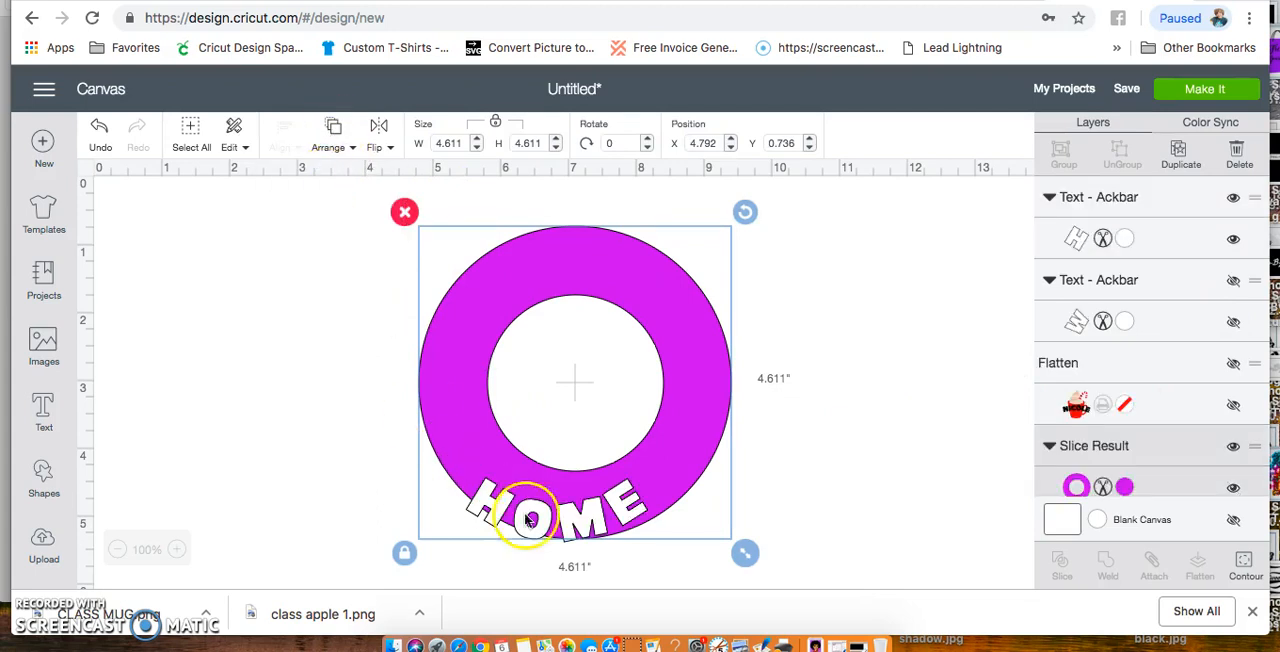
# Centre HOME in the ring's lower band, then unhide WELCOME and fit it into the upper band
pyautogui.click(560, 520)
pyautogui.moveTo(560, 520); pyautogui.dragTo(580, 509)
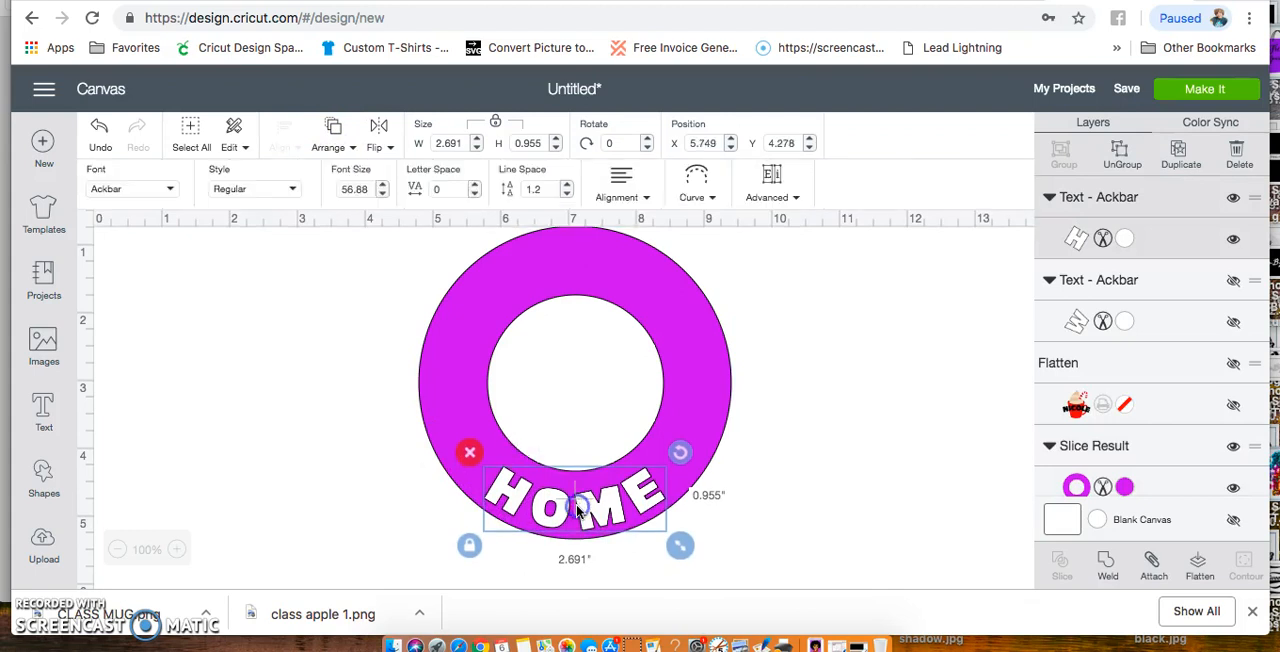
pyautogui.click(1232, 283)
pyautogui.click(600, 276)
pyautogui.moveTo(597, 278); pyautogui.dragTo(611, 265)
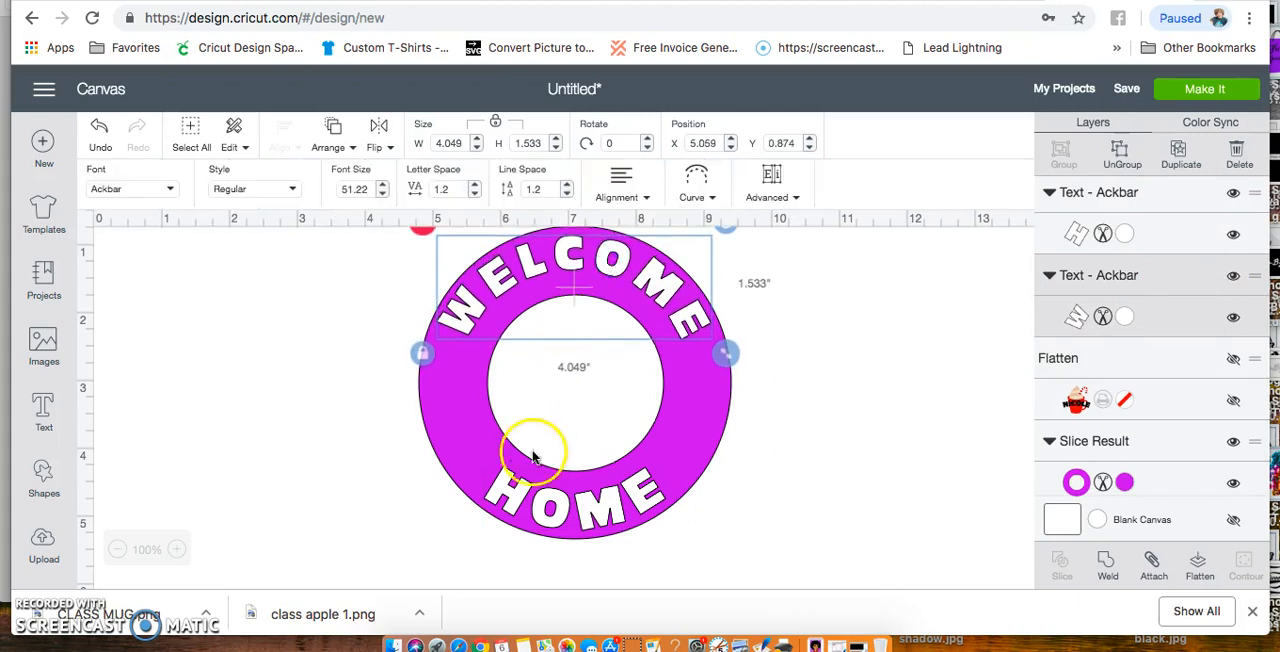
pyautogui.click(857, 508)
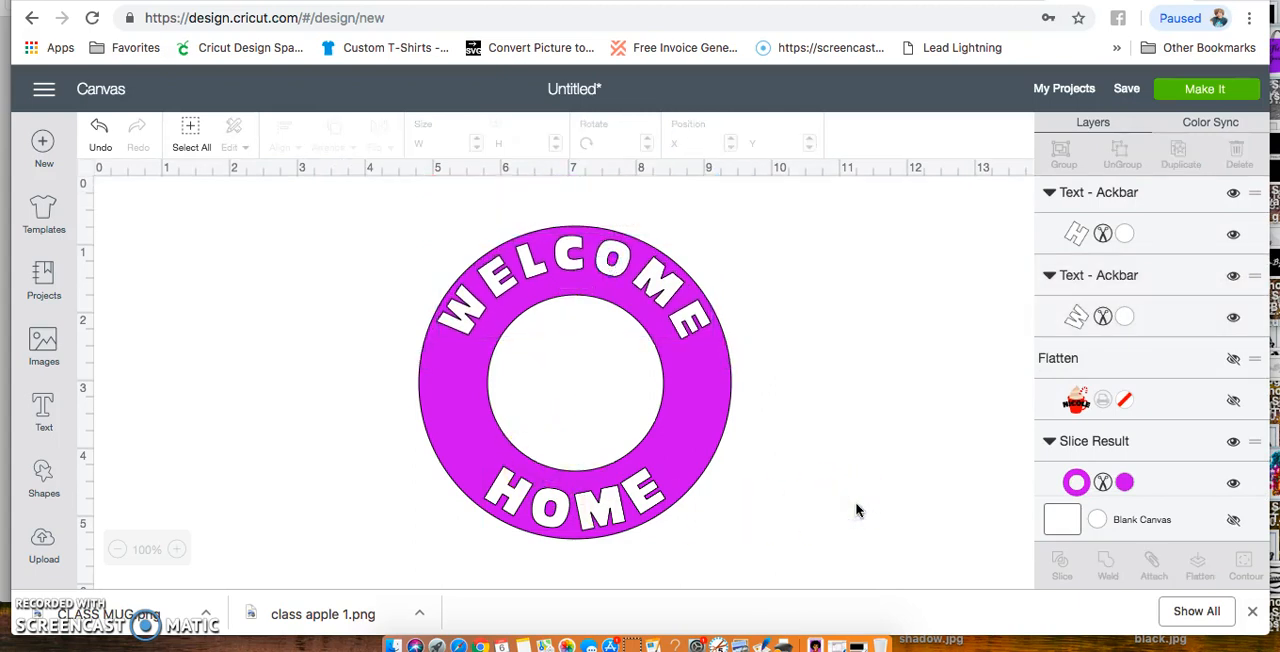
pyautogui.moveTo(551, 252); pyautogui.dragTo(549, 259)
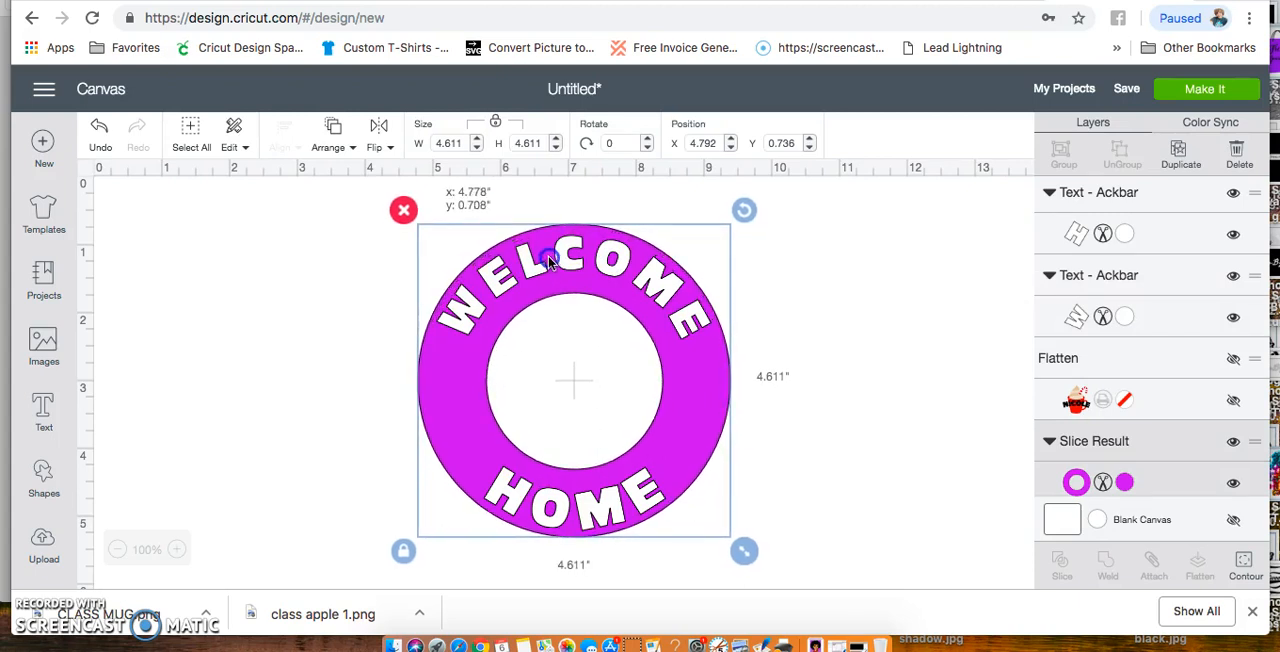
pyautogui.click(891, 319)
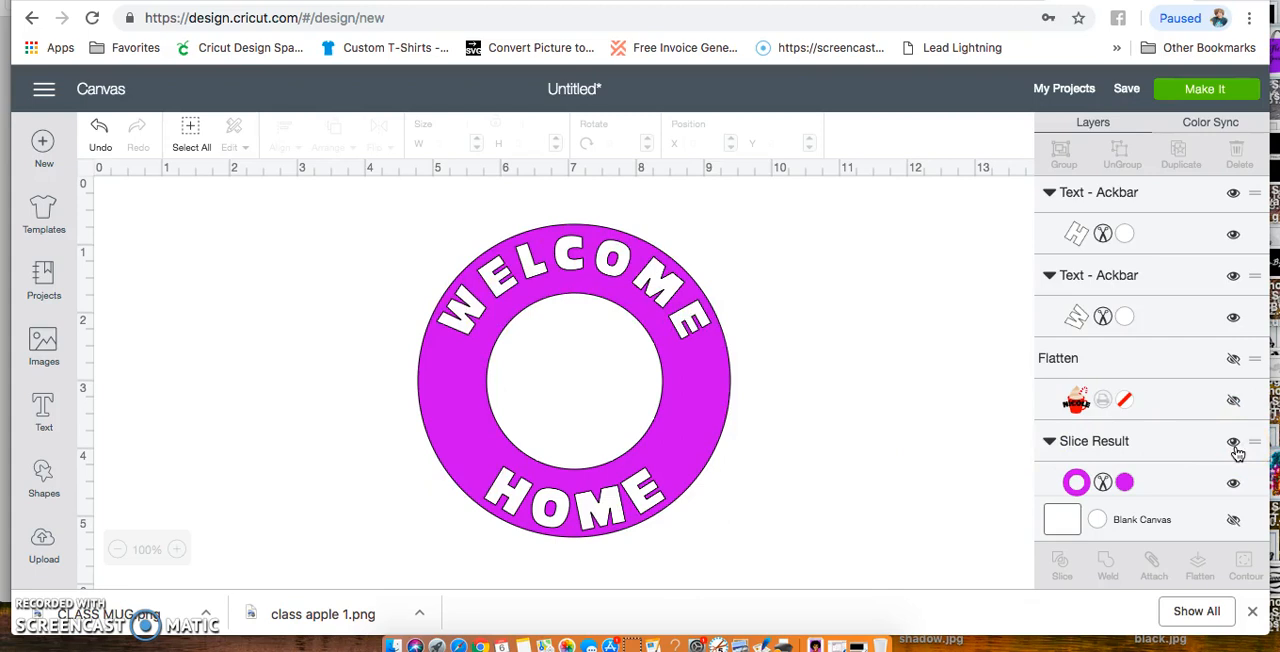
# Preview the cutting mats, placing HOME beneath WELCOME on the first mat and viewing the ring's mat, and return to the canvas
pyautogui.click(1203, 95)
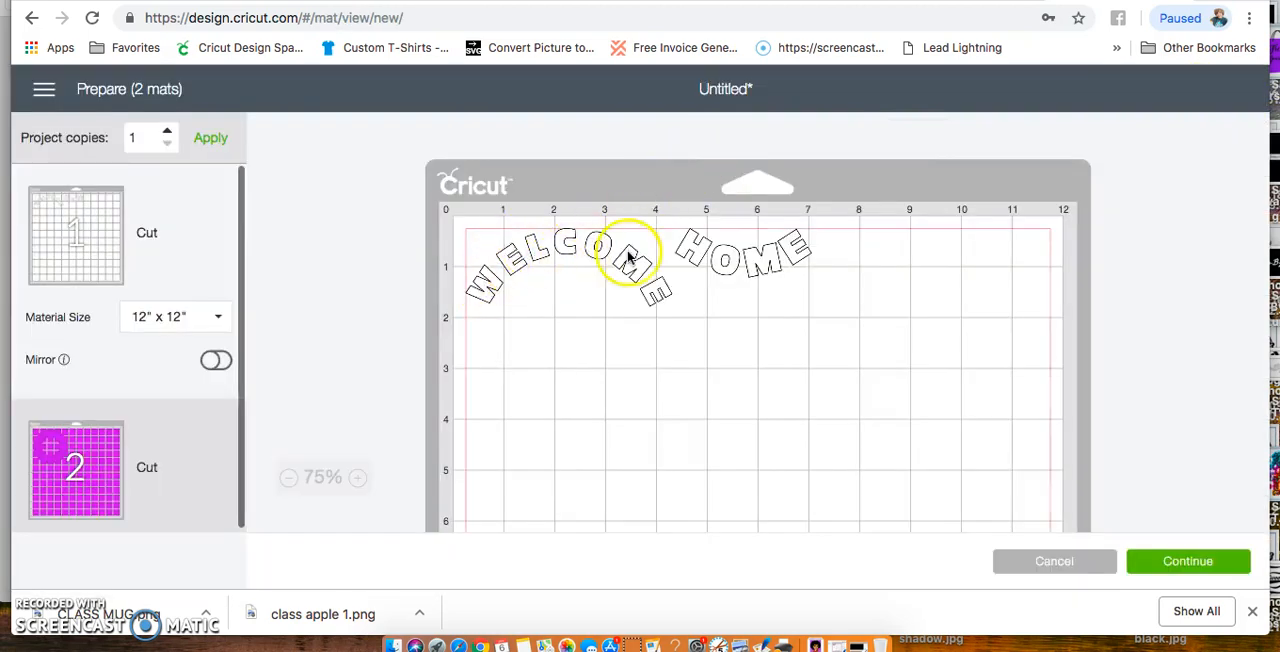
pyautogui.moveTo(757, 268); pyautogui.dragTo(580, 392)
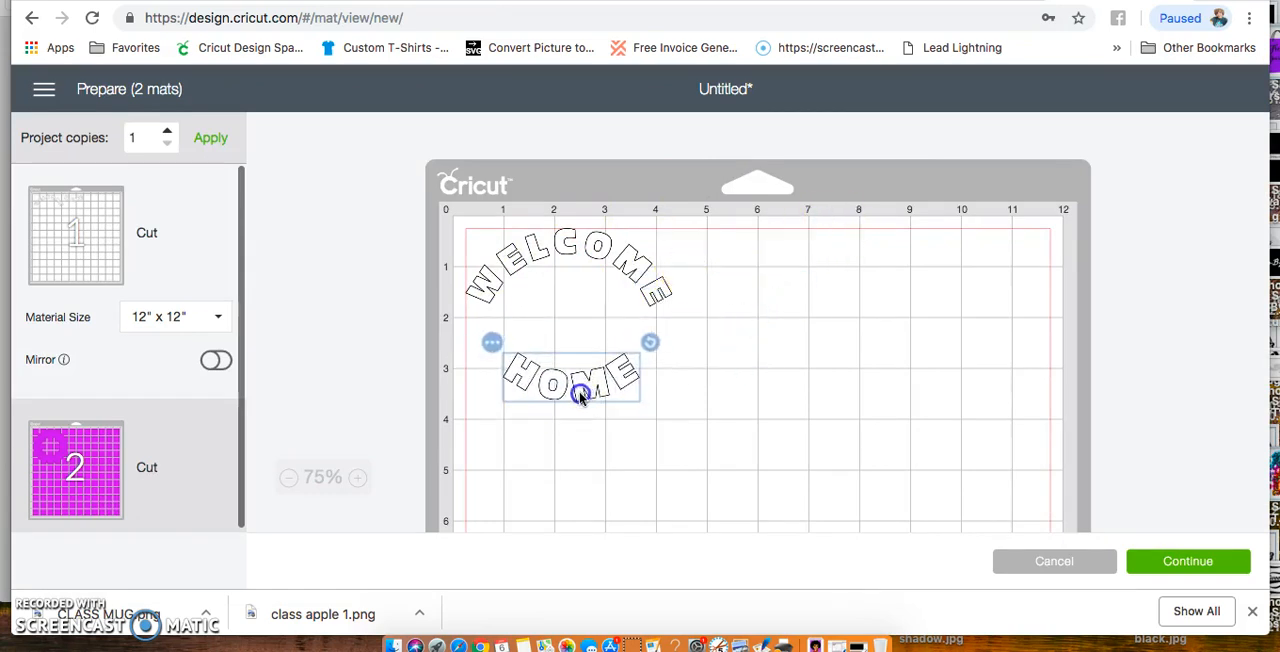
pyautogui.click(106, 448)
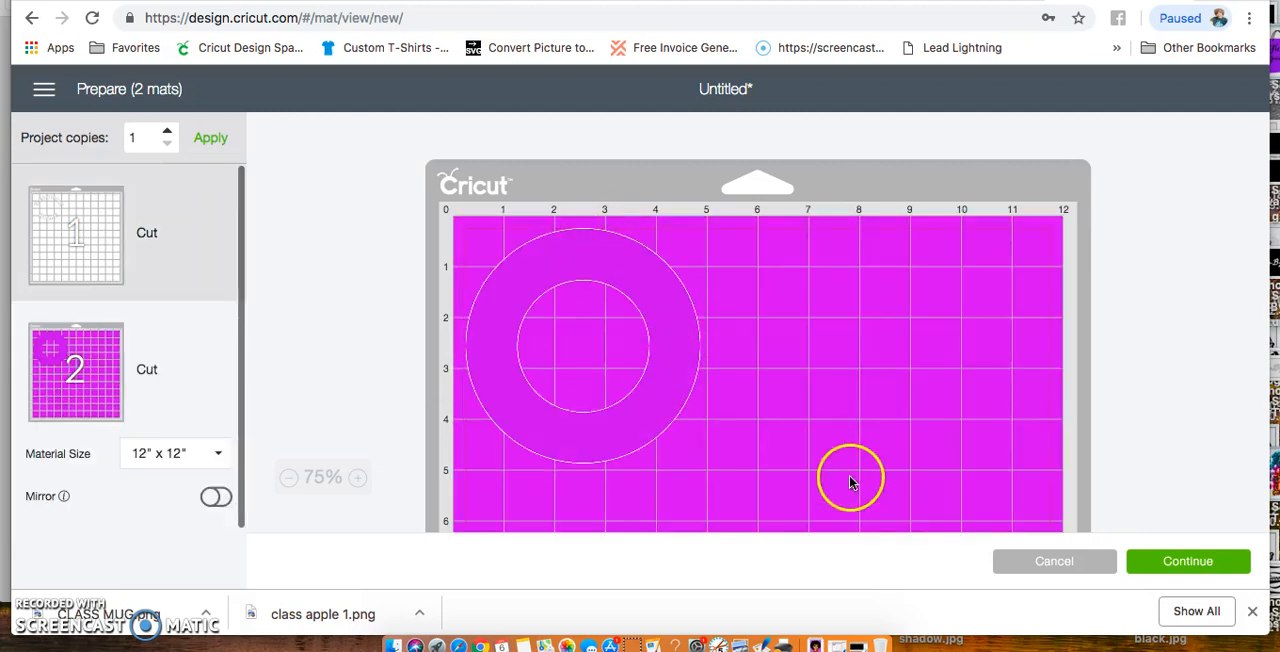
pyautogui.click(1058, 566)
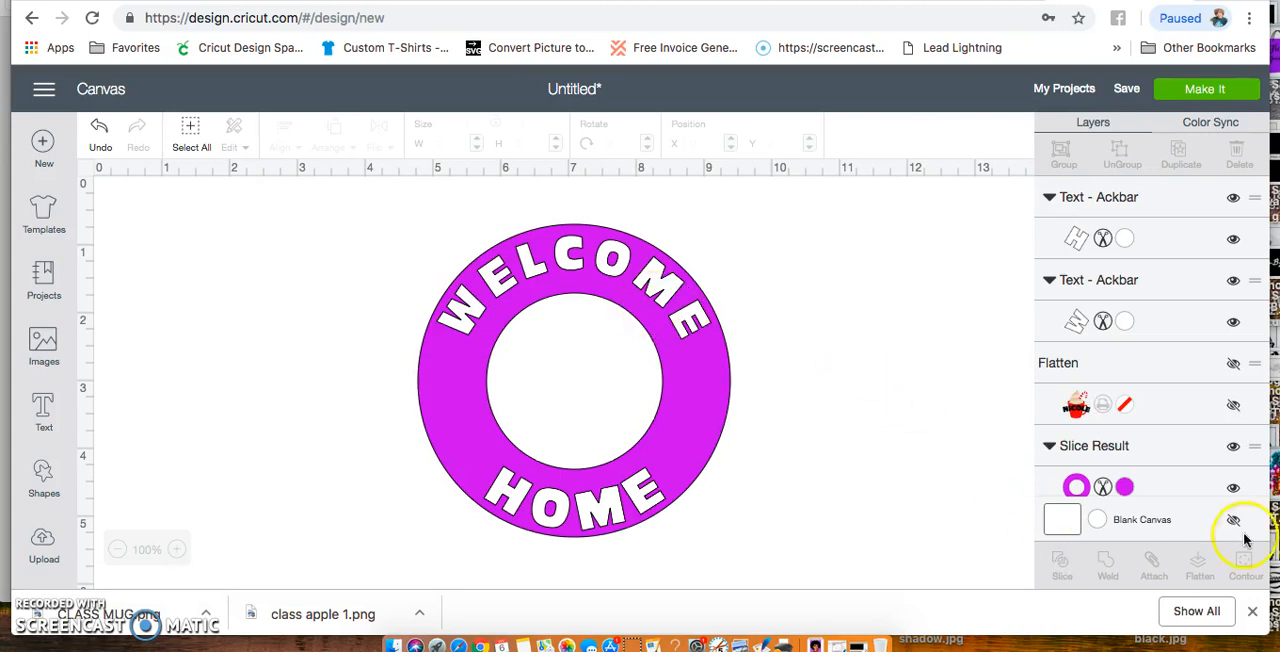
# Hide the magenta ring layer and attach the HOME and WELCOME texts to each other
pyautogui.click(1233, 446)
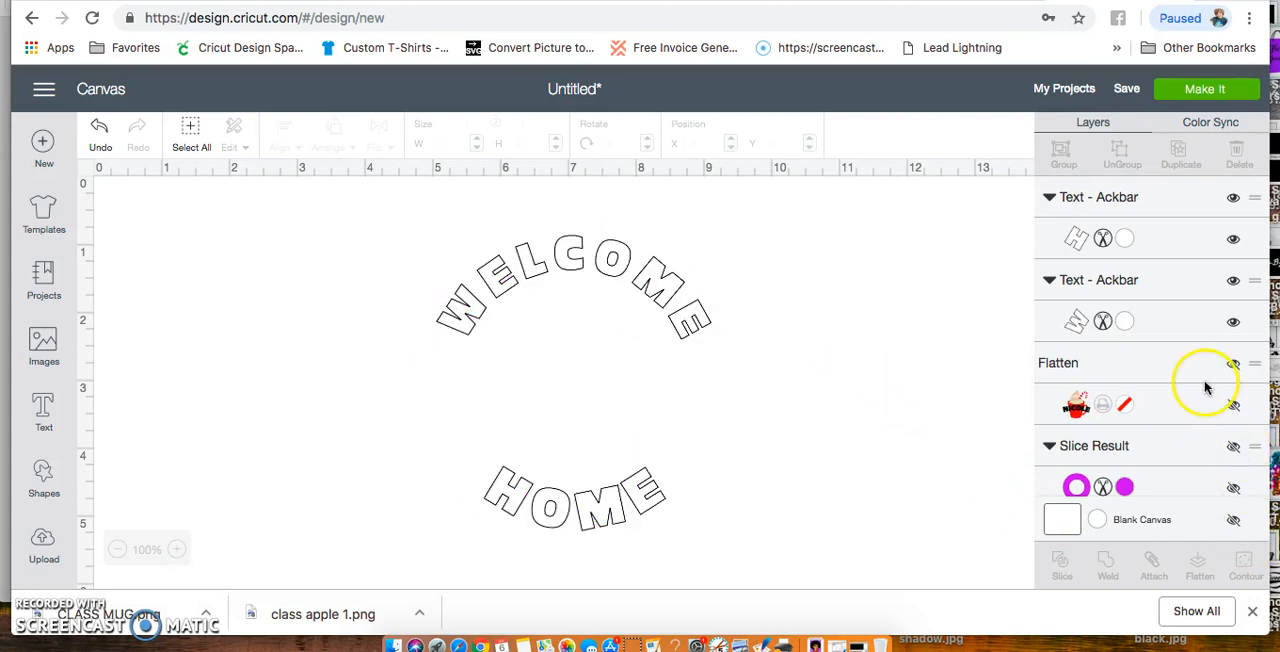
pyautogui.click(1171, 243)
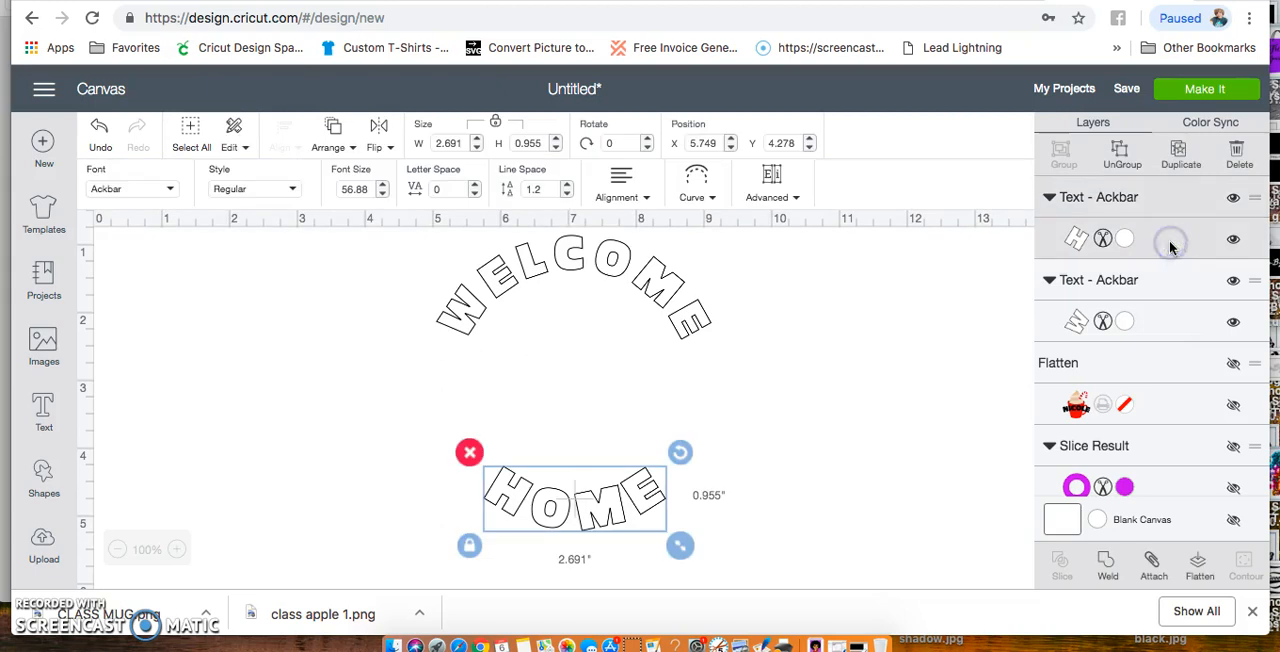
pyautogui.keyDown('shift'); pyautogui.click(1163, 338); pyautogui.keyUp('shift')
pyautogui.click(1152, 567)
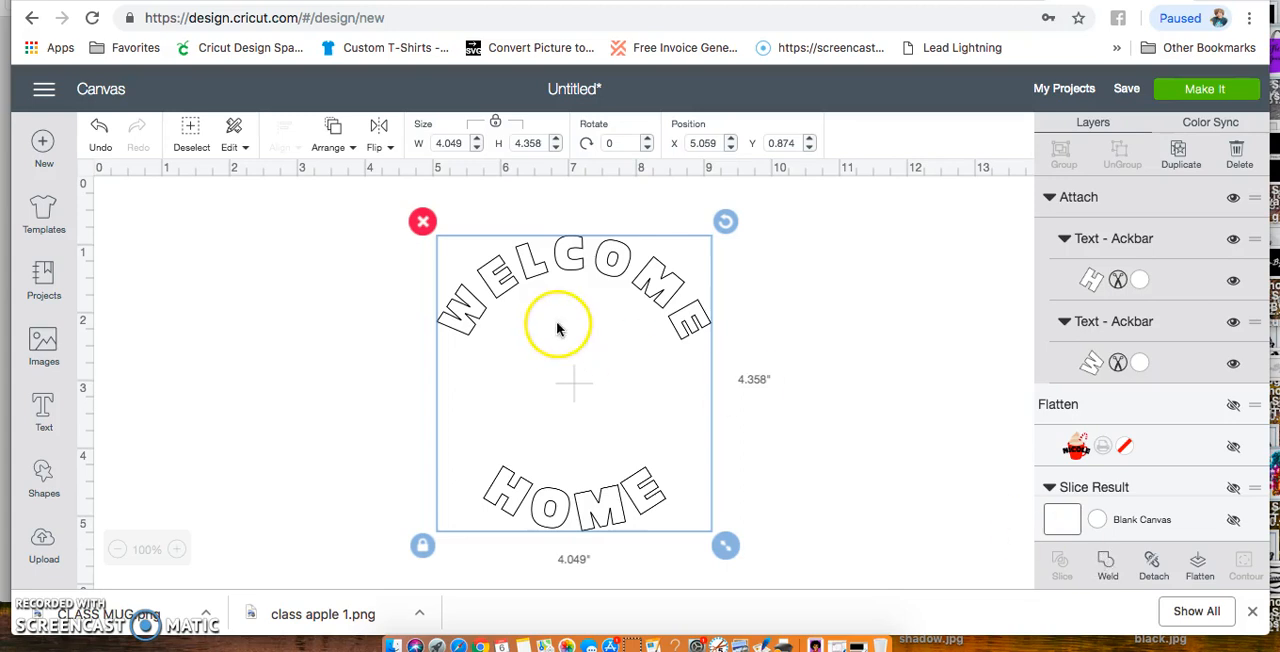
# Try welding the attached HOME and WELCOME texts into a single shape, and undo the weld
pyautogui.click(1104, 563)
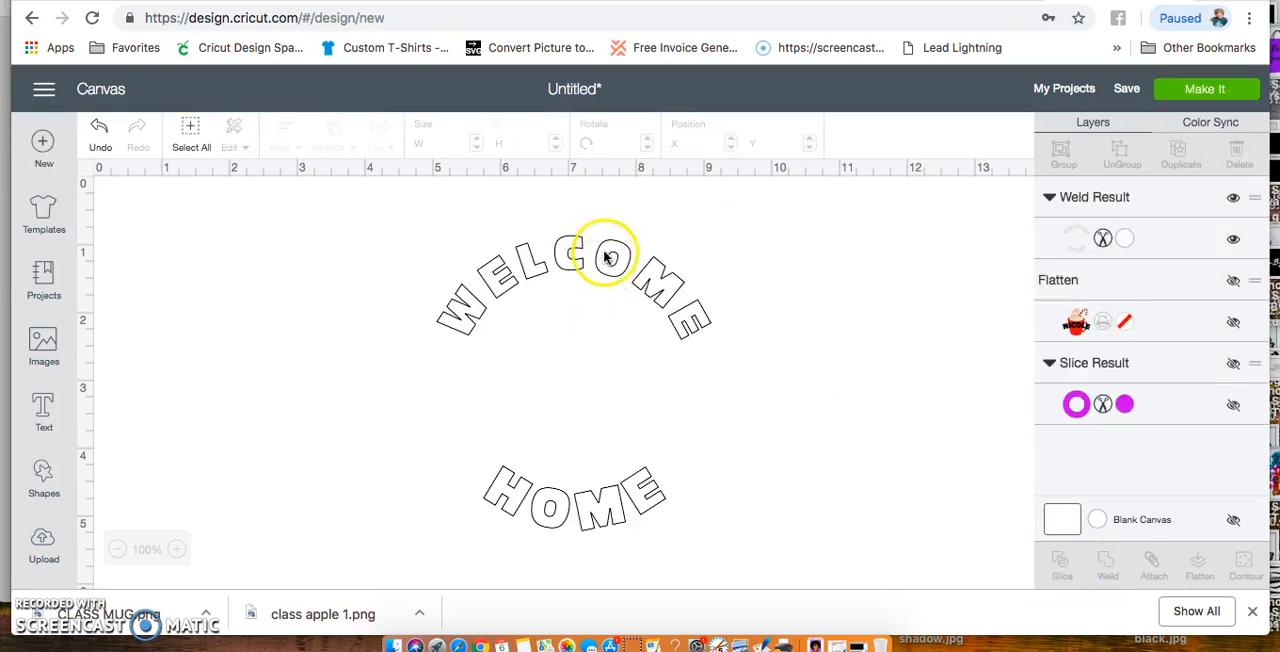
pyautogui.click(605, 258)
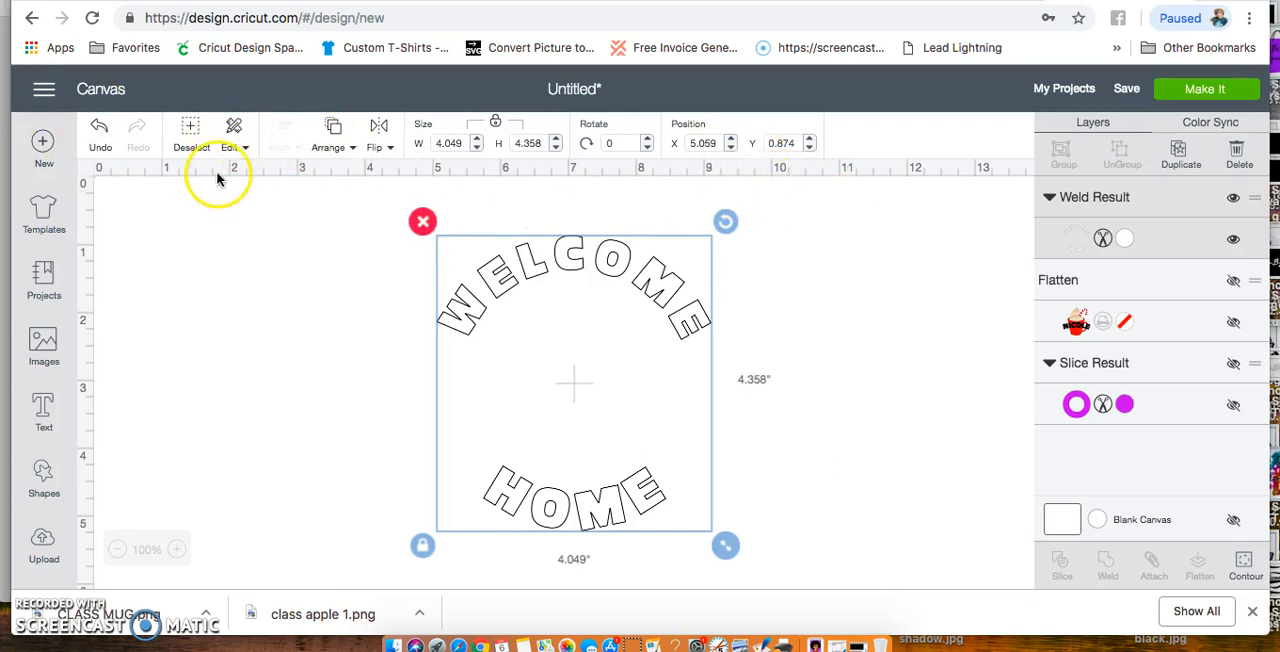
pyautogui.click(100, 130)
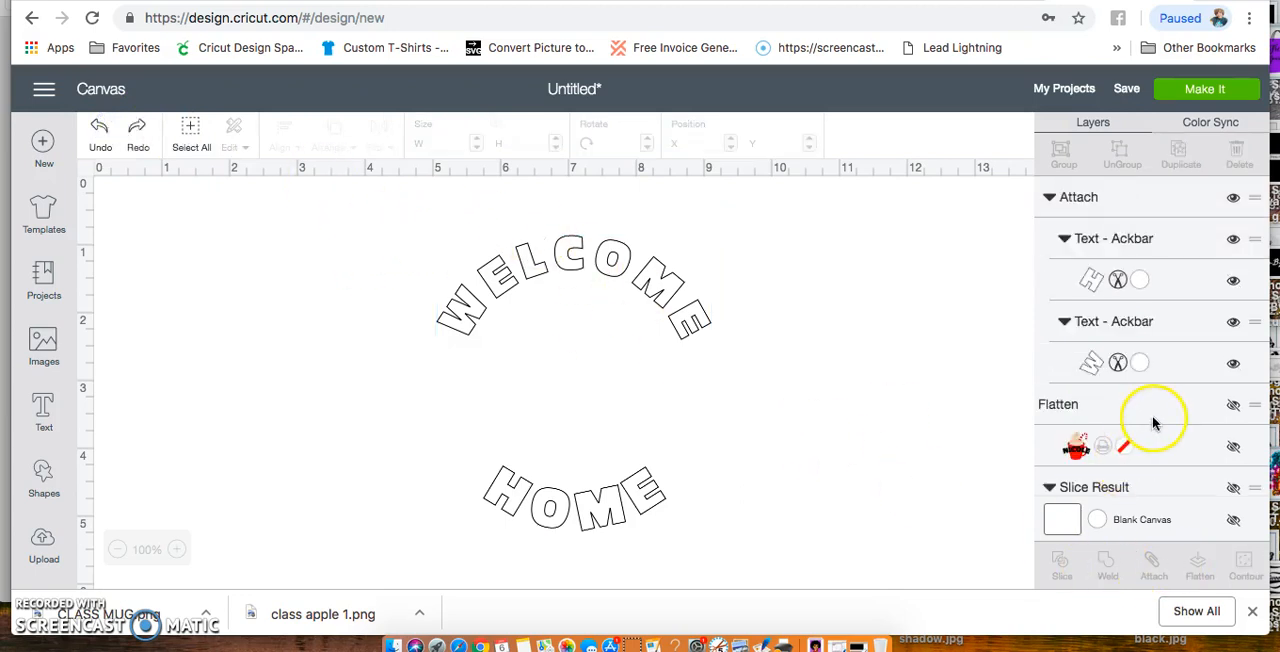
# Detach the HOME and WELCOME texts and attach them together again
pyautogui.click(1164, 282)
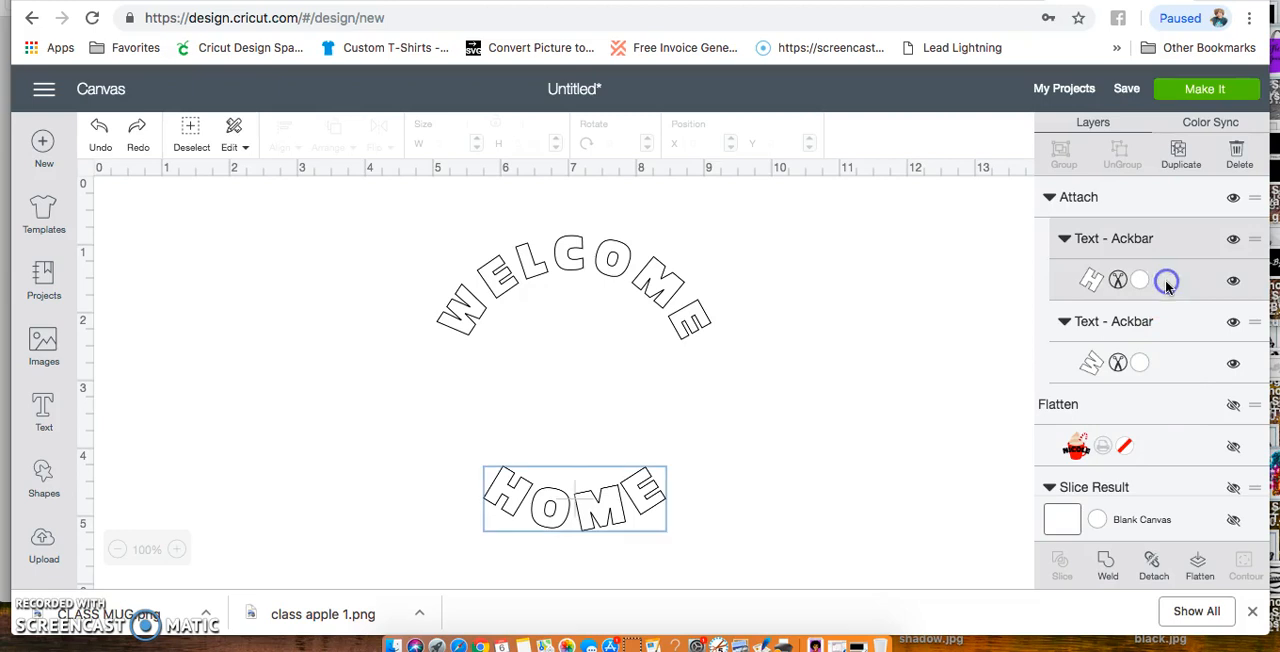
pyautogui.keyDown('shift'); pyautogui.click(1155, 366); pyautogui.keyUp('shift')
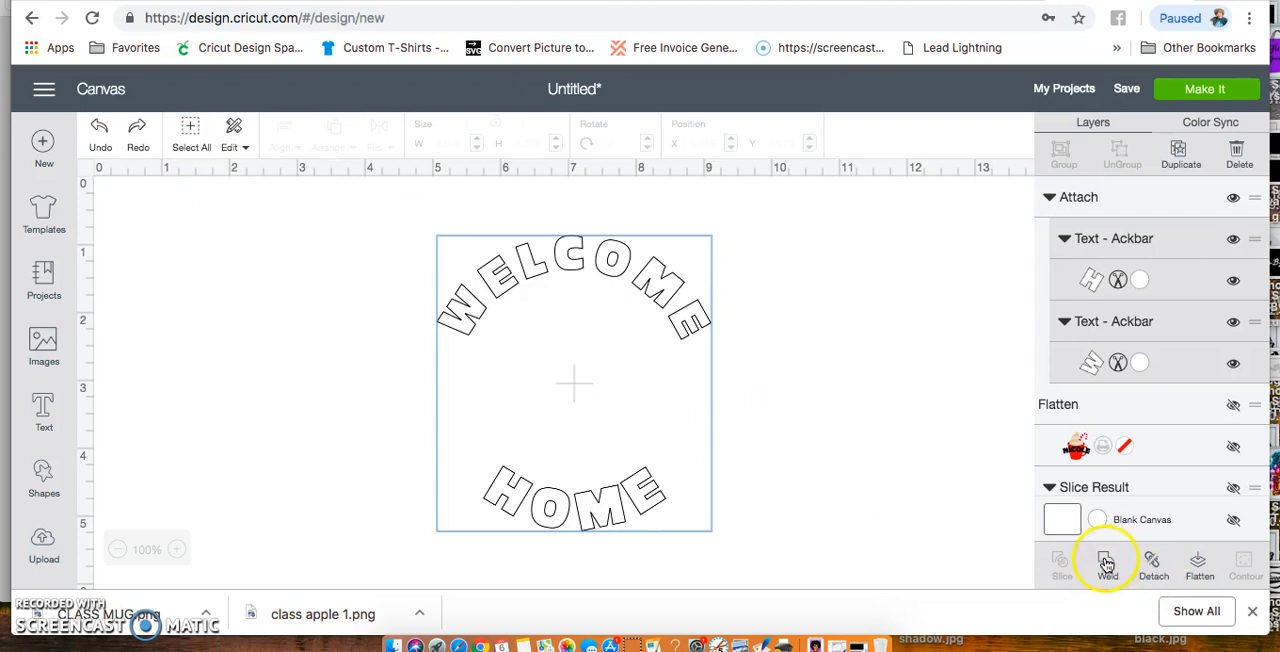
pyautogui.click(1154, 567)
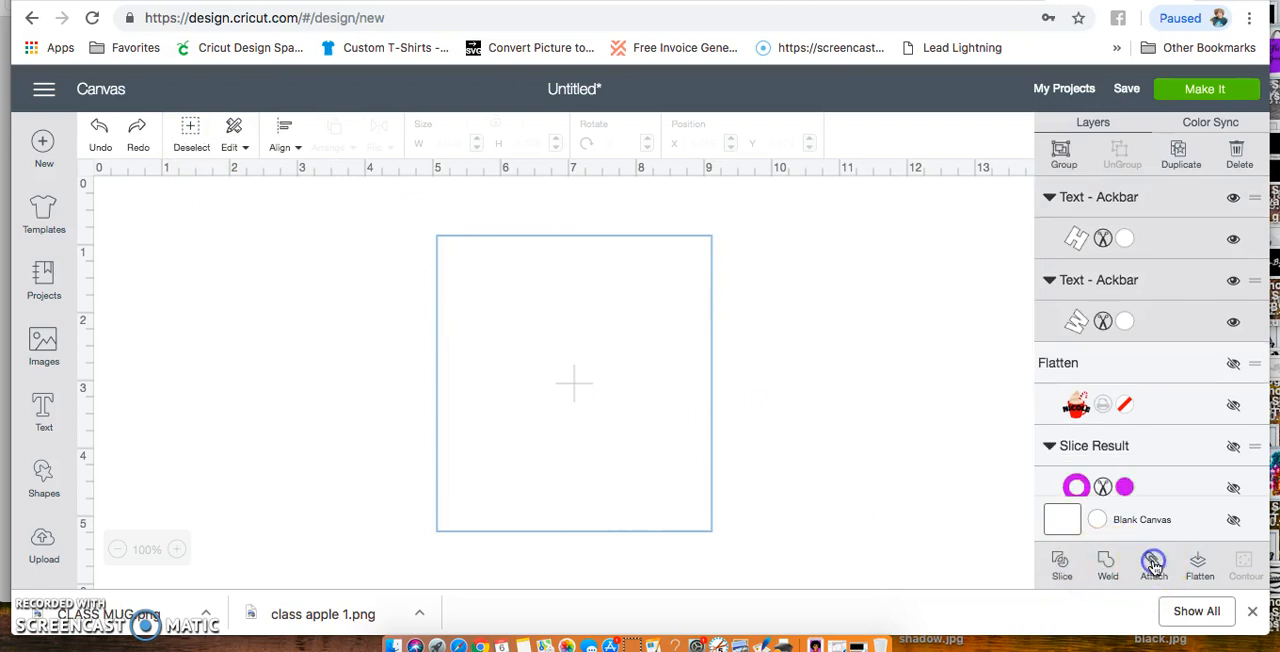
pyautogui.click(1154, 566)
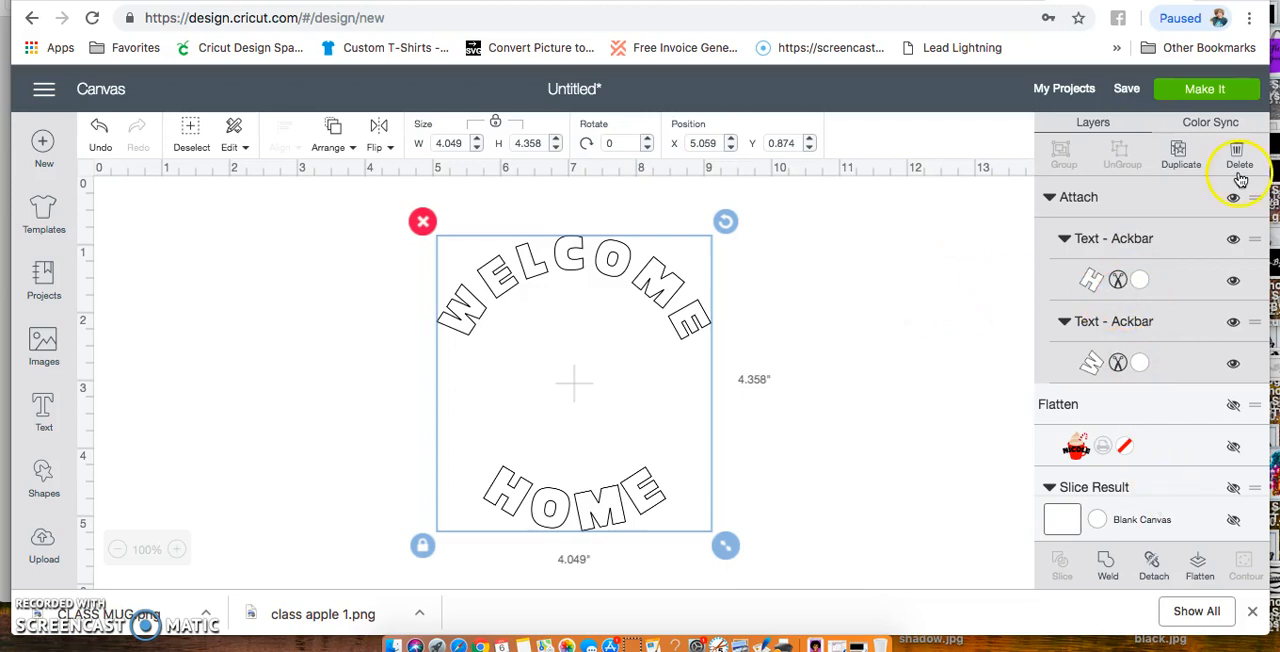
# Unhide the magenta ring layer and preview both cutting mats with the attached text and the ring
pyautogui.scroll(-2, 1230, 490)
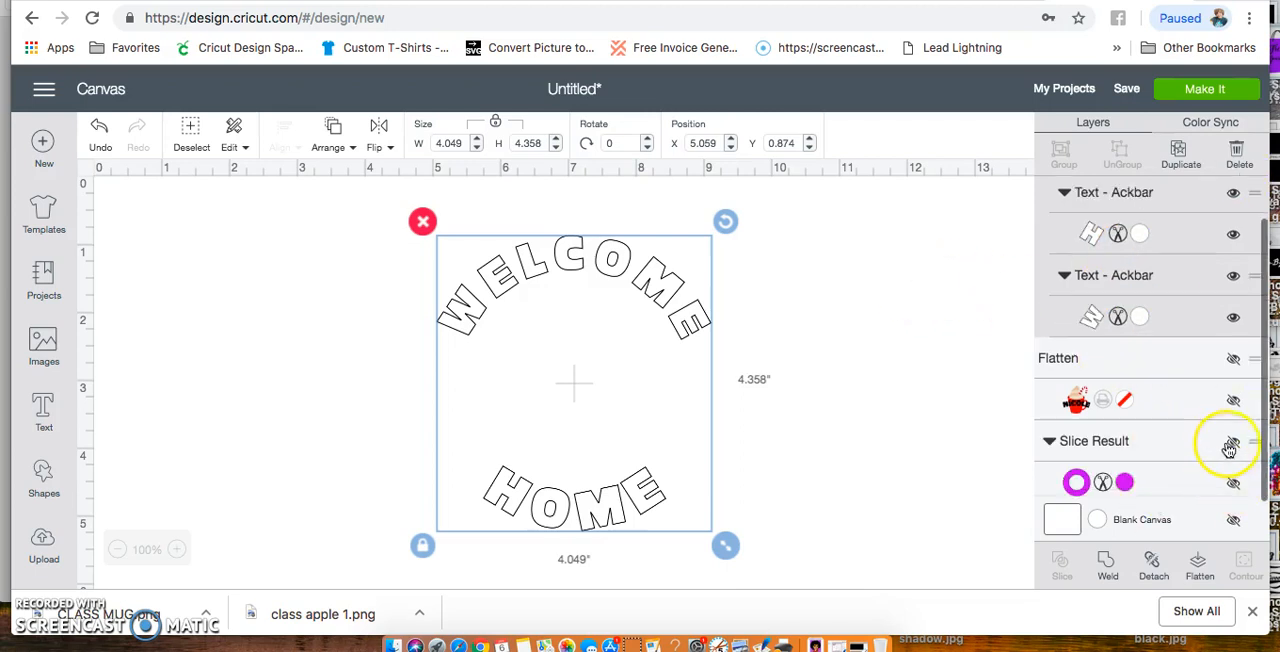
pyautogui.click(1236, 441)
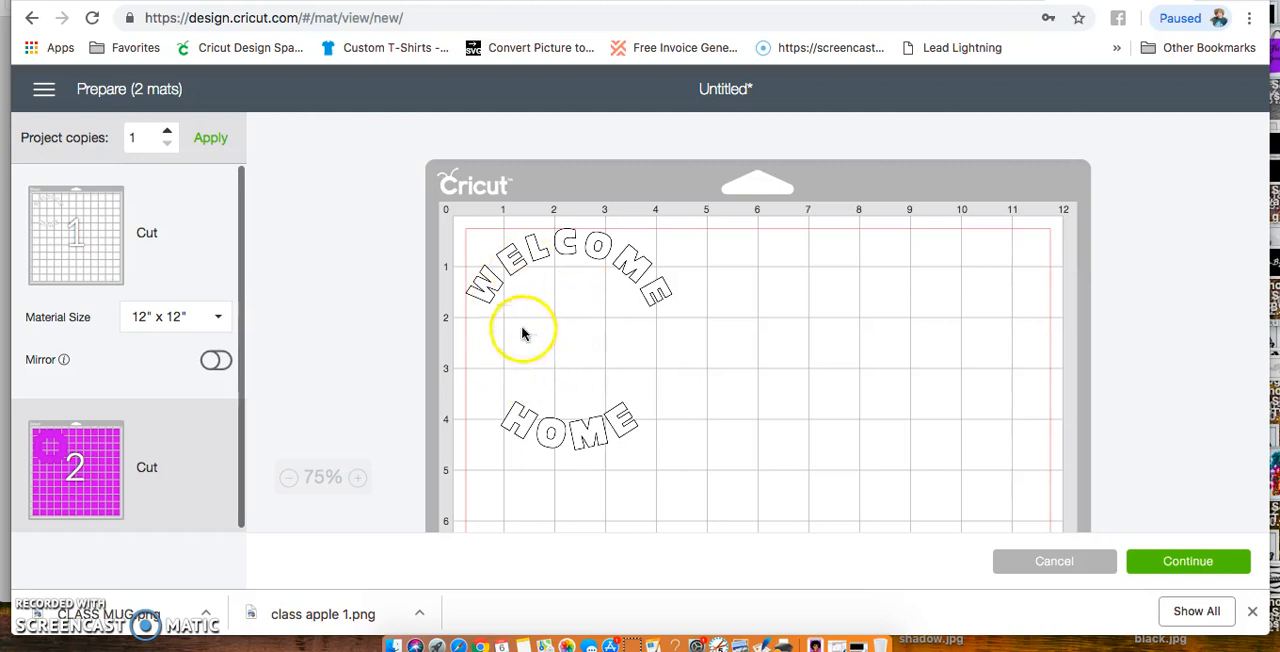
pyautogui.click(196, 423)
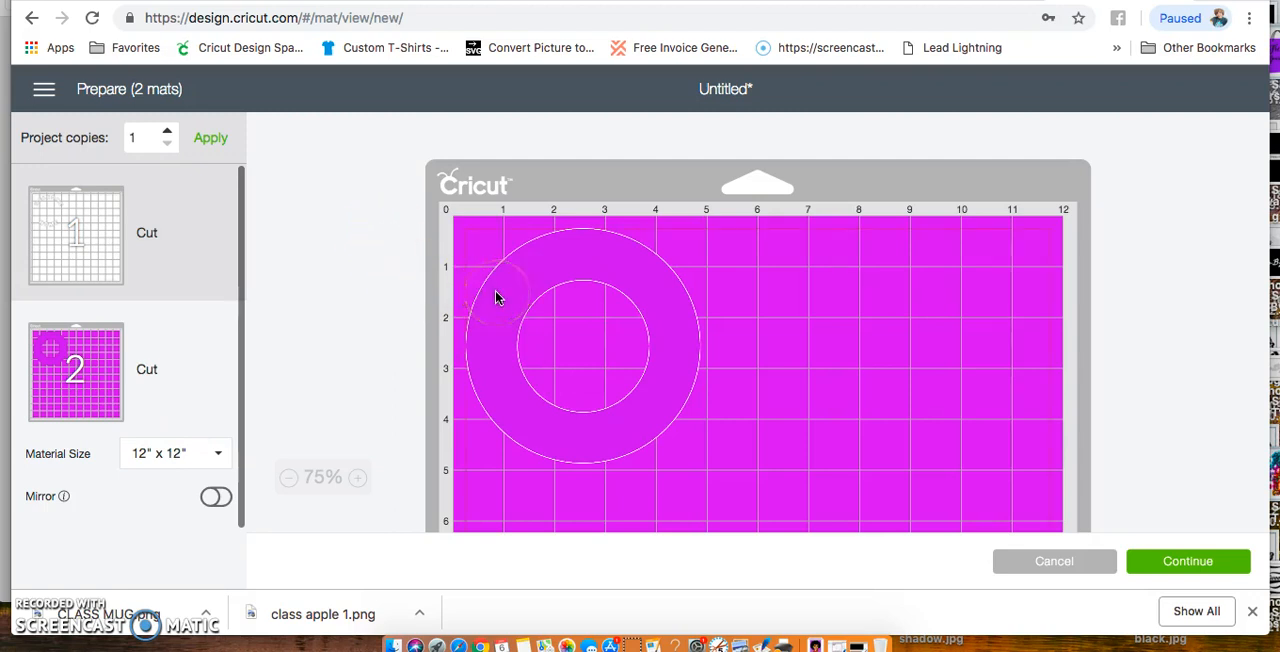
pyautogui.click(204, 228)
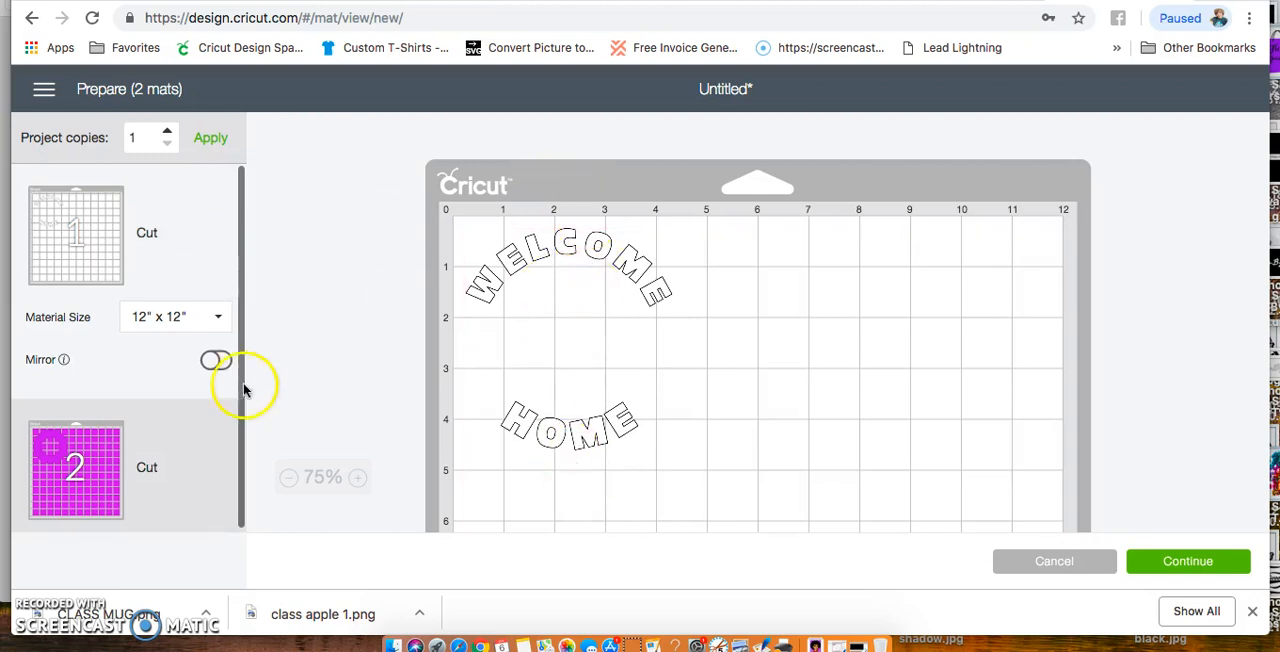
# Check both cutting mats and turn on mirroring for the WELCOME HOME text mat and the magenta ring mat
pyautogui.click(177, 428)
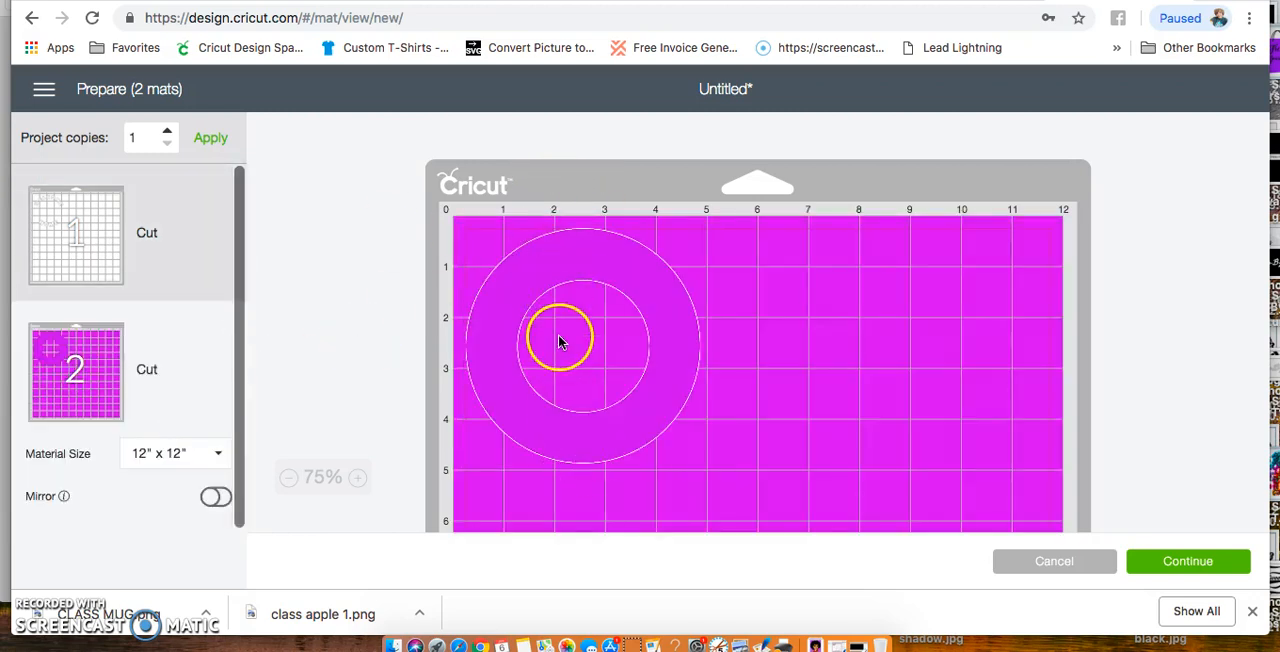
pyautogui.click(196, 199)
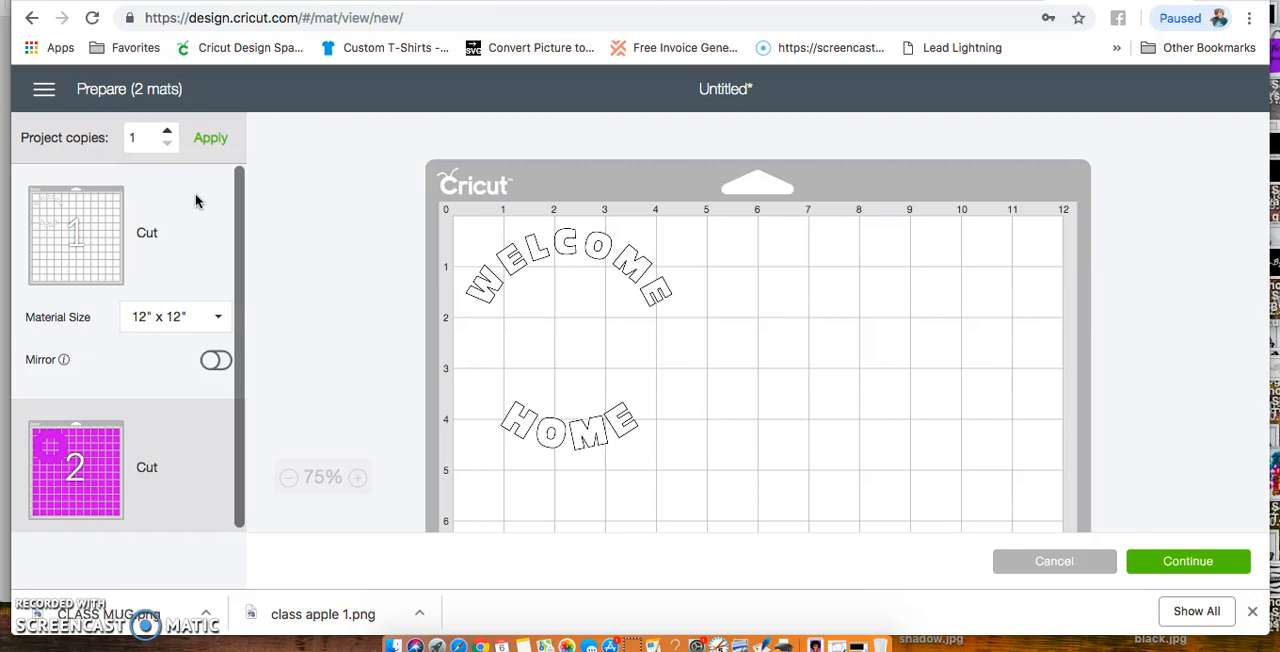
pyautogui.click(216, 362)
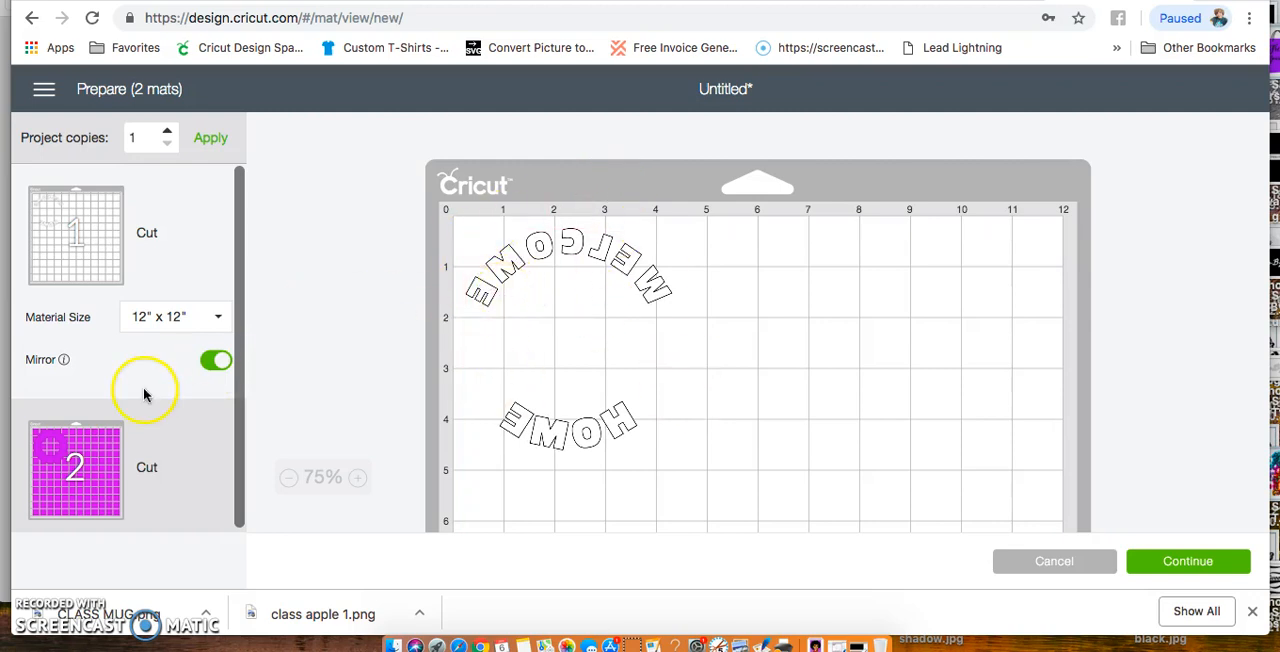
pyautogui.scroll(-1, 143, 390)
pyautogui.click(178, 422)
pyautogui.click(216, 500)
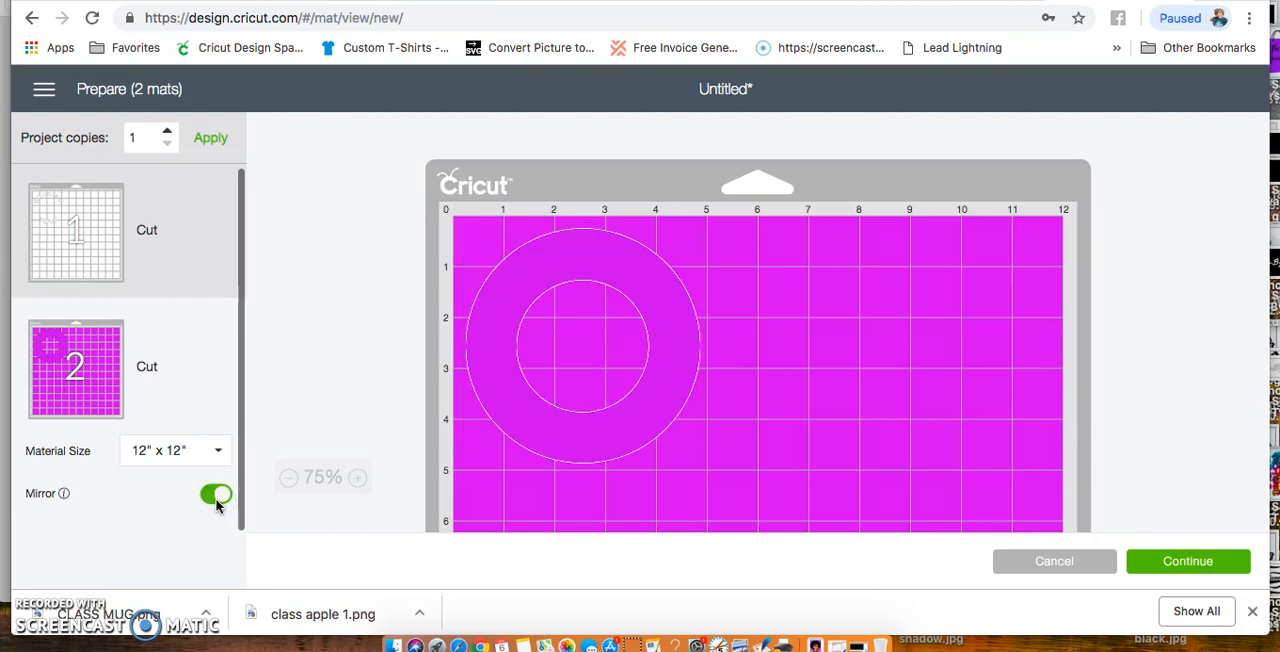
pyautogui.scroll(1, 183, 350)
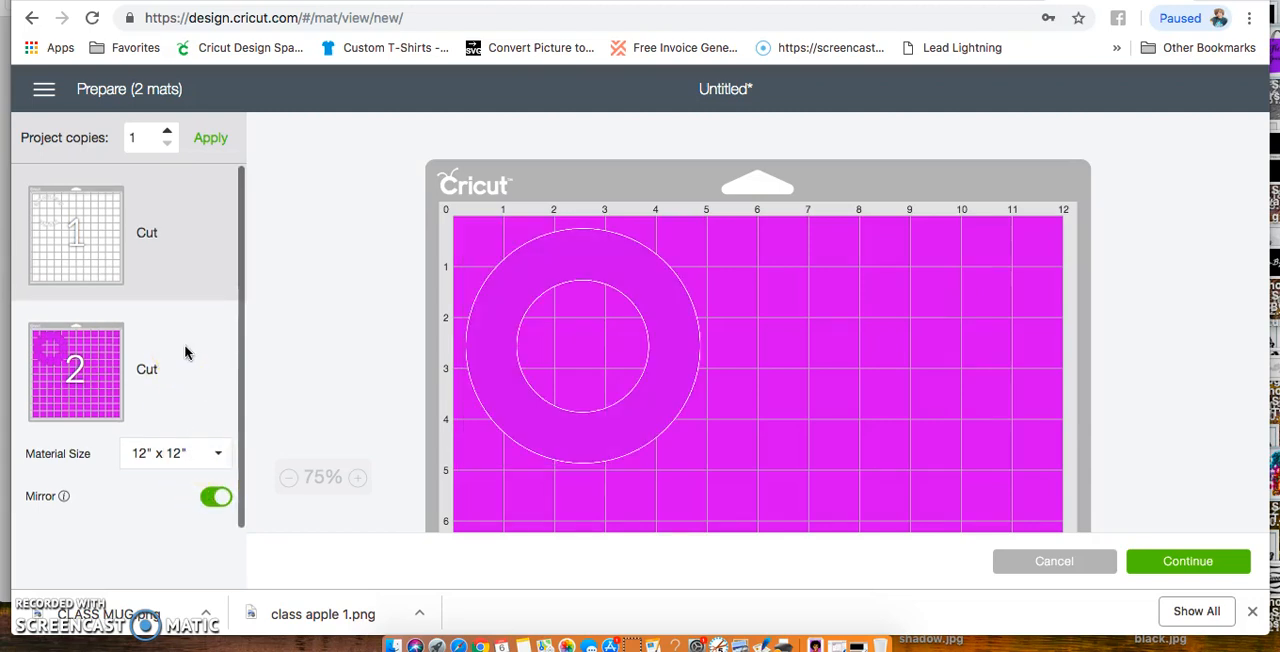
# Set the material size of both the text mat and the magenta ring mat to 12" x 24"
pyautogui.click(184, 241)
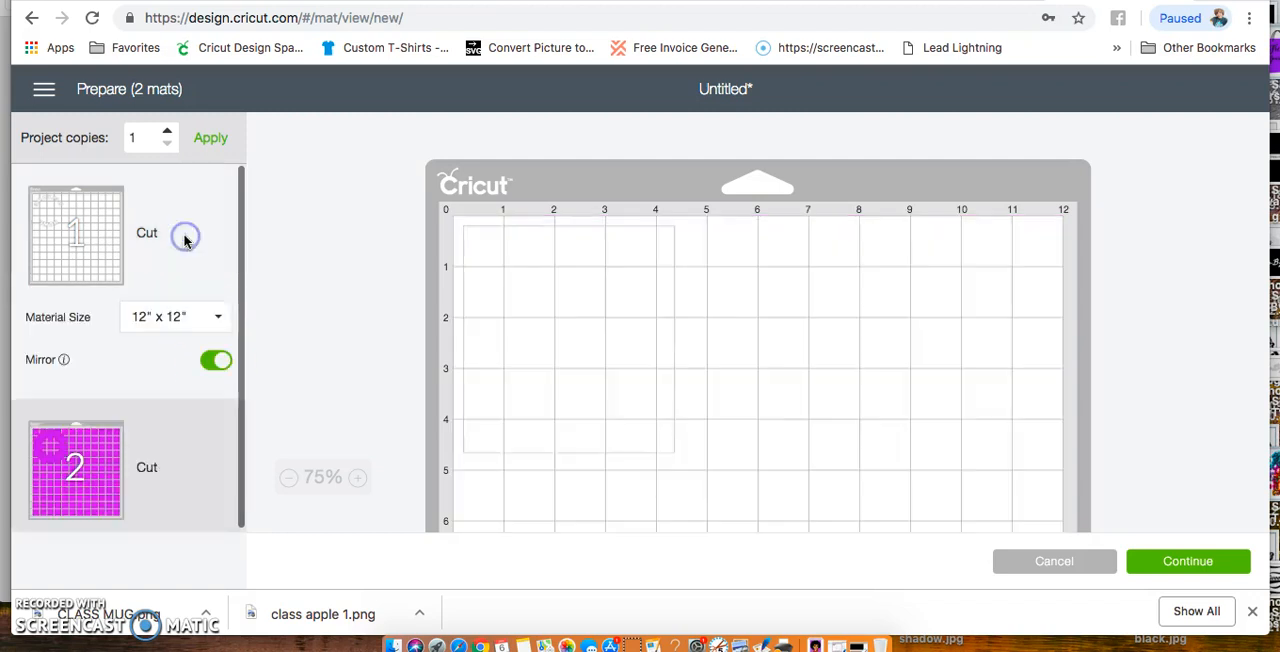
pyautogui.click(173, 316)
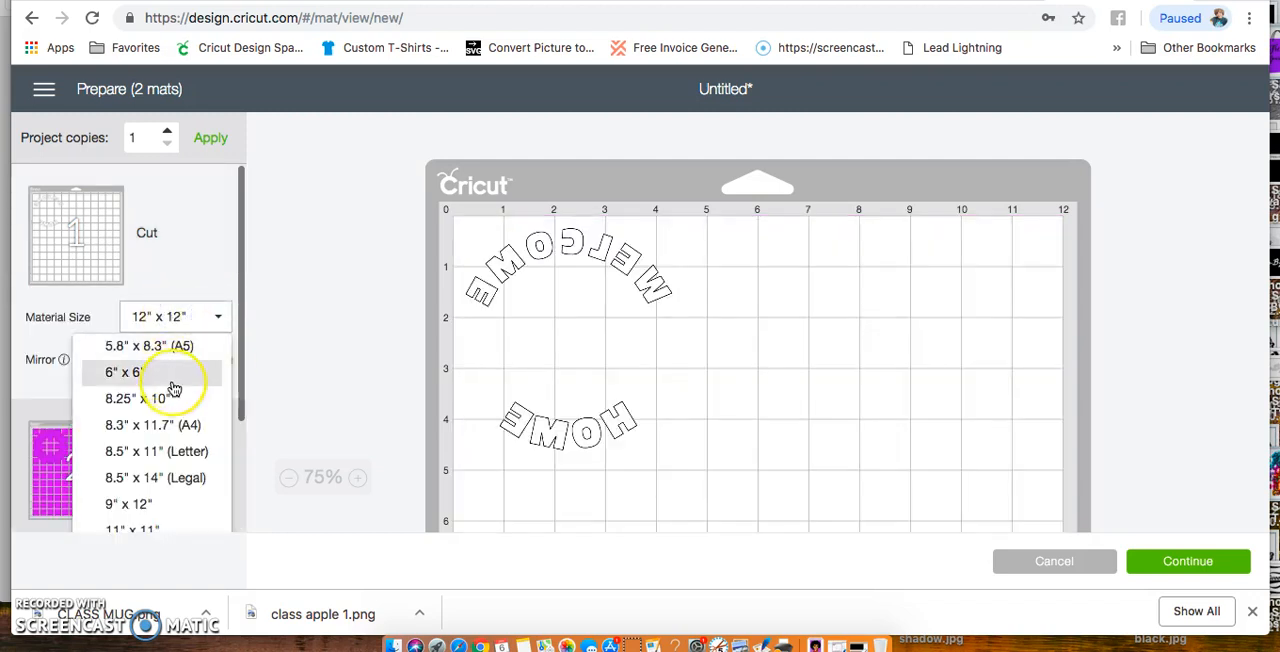
pyautogui.scroll(-3, 172, 380)
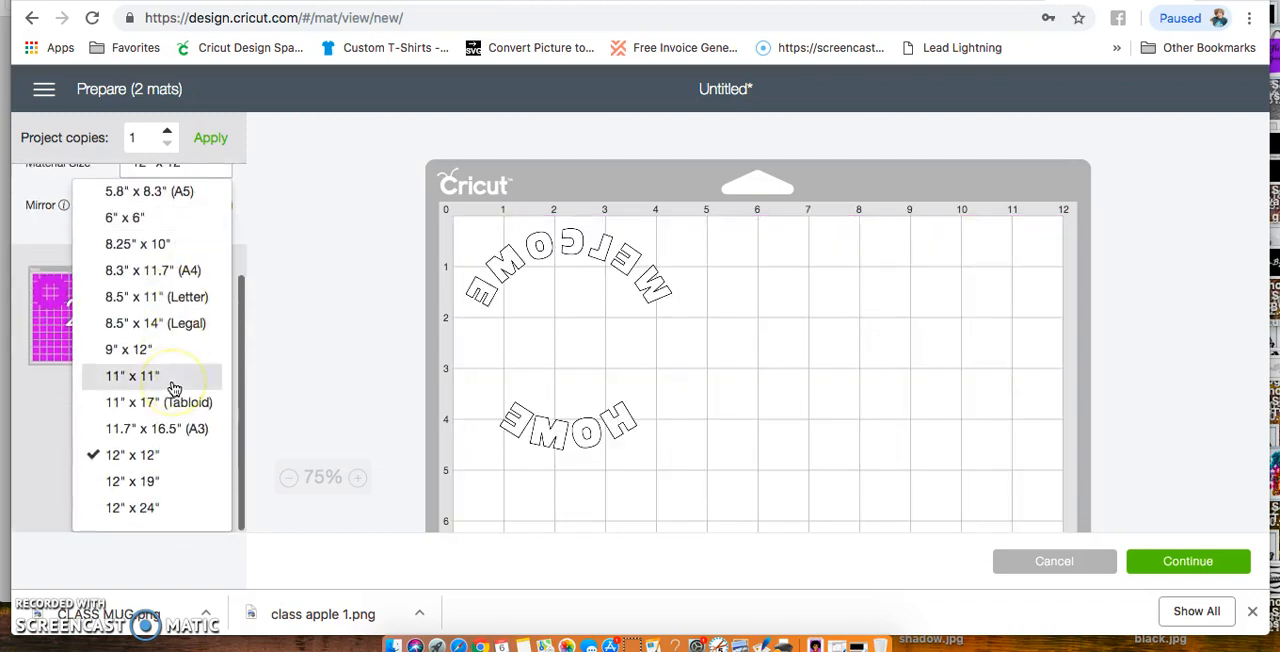
pyautogui.click(165, 512)
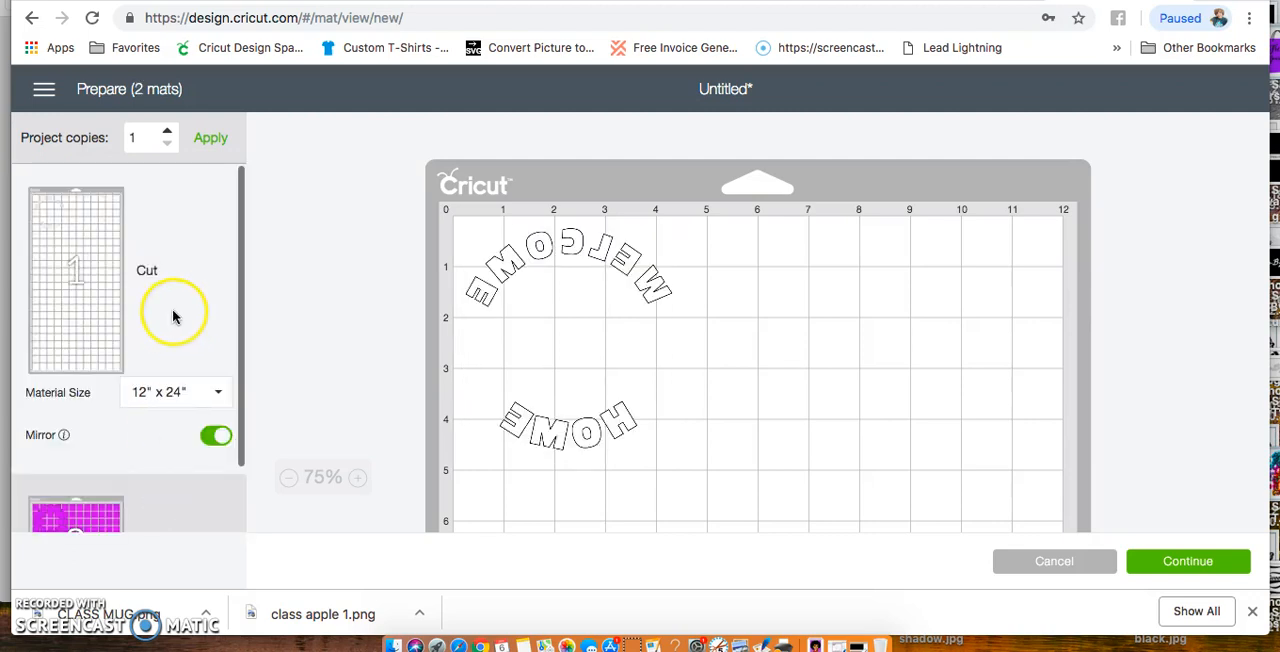
pyautogui.scroll(-2, 177, 317)
pyautogui.click(200, 425)
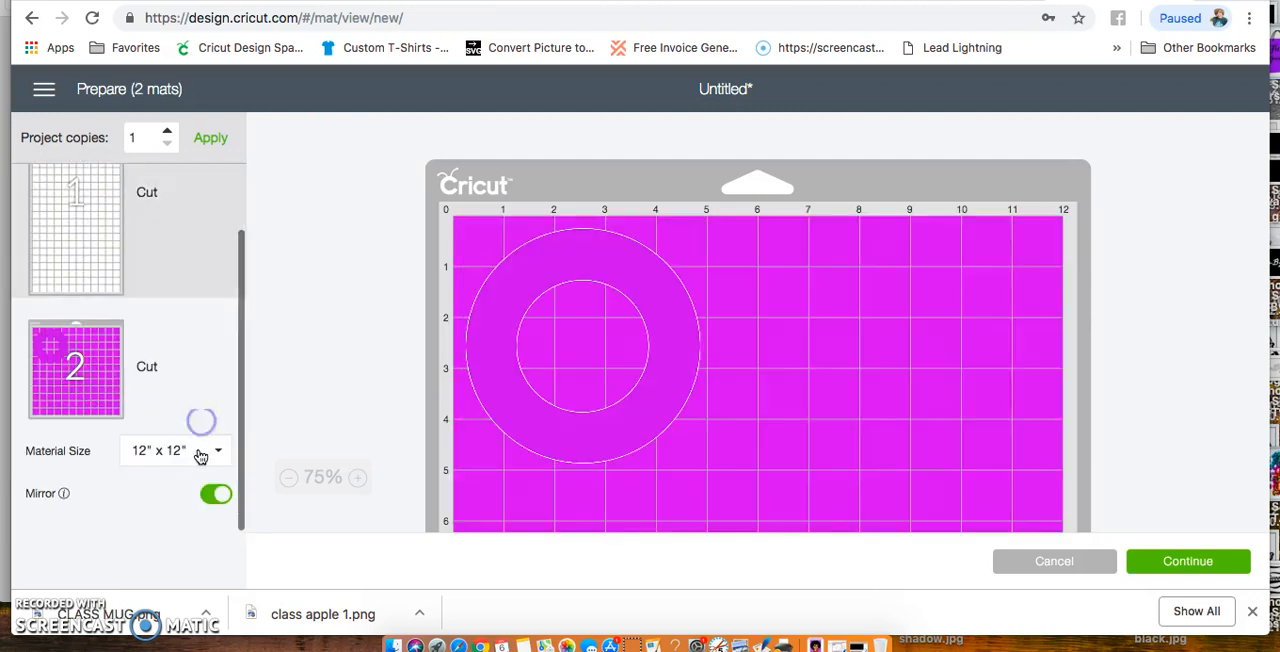
pyautogui.click(193, 452)
pyautogui.scroll(-5, 172, 512)
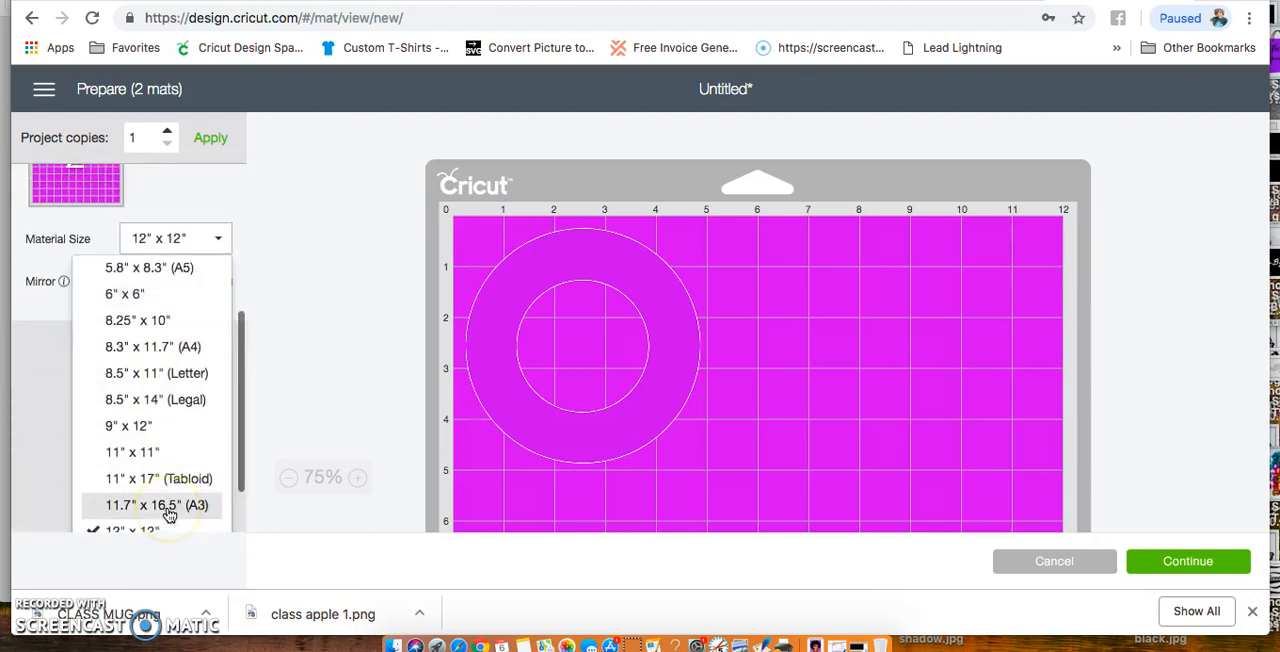
pyautogui.click(160, 510)
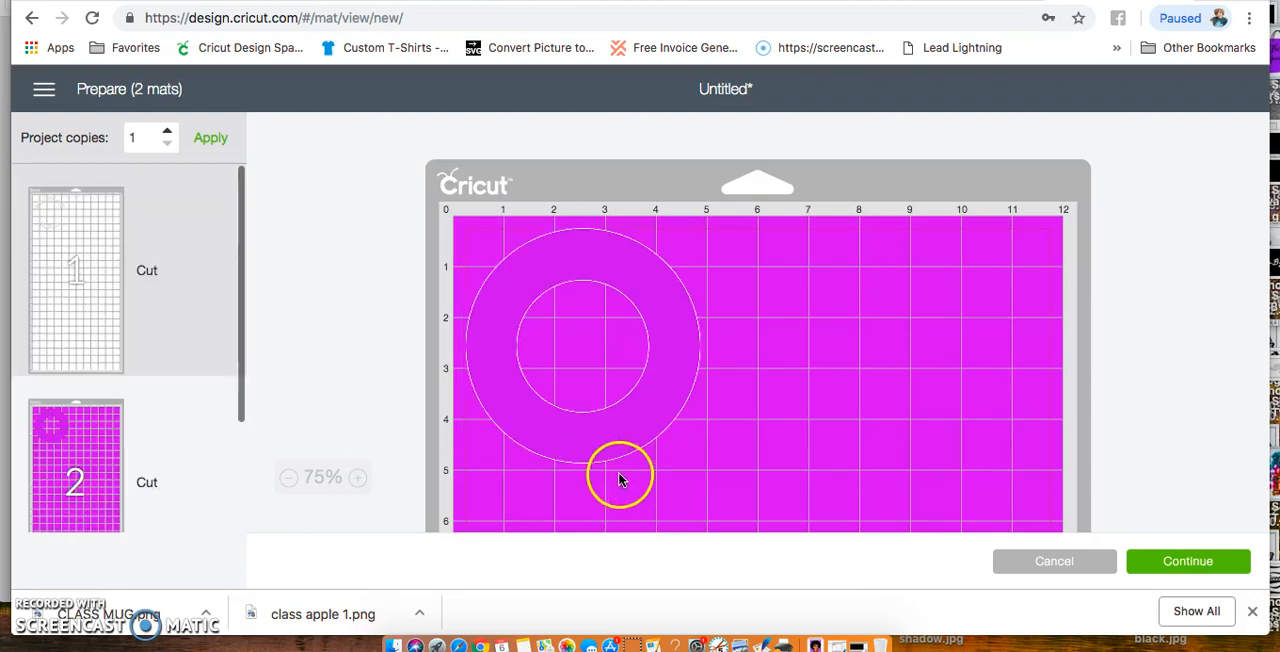
# Continue to the machine connection stage for the two mats, cancel the cut and return to the canvas
pyautogui.click(1160, 552)
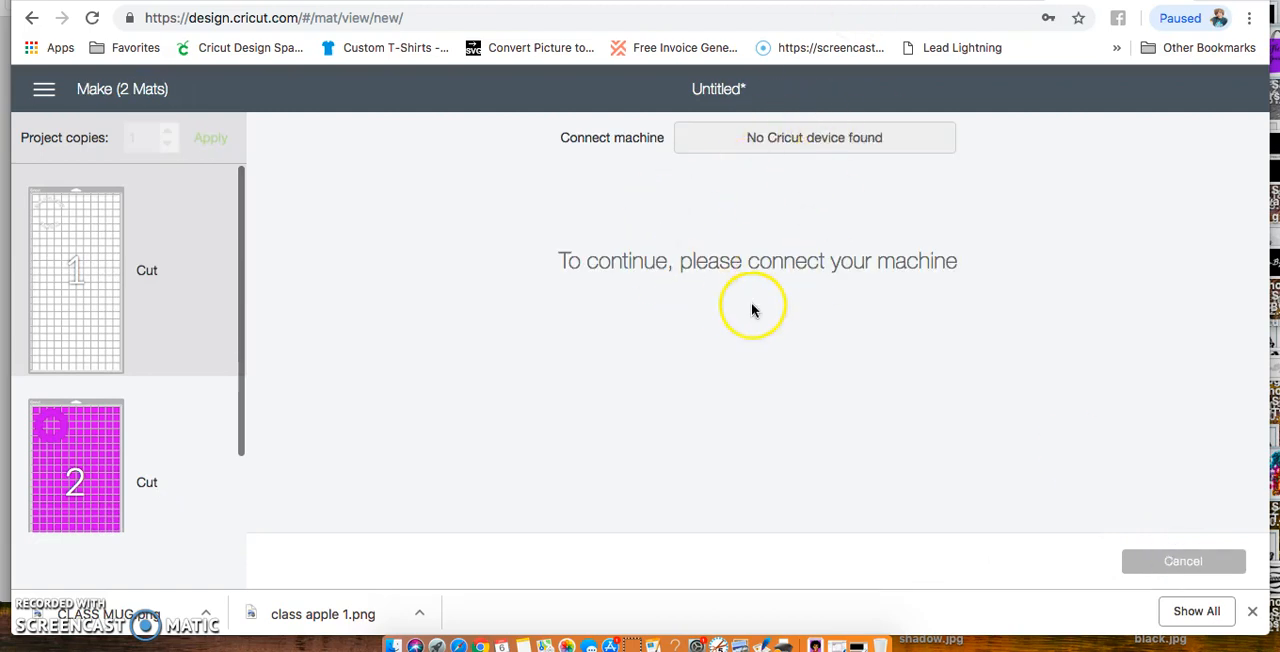
pyautogui.click(1175, 563)
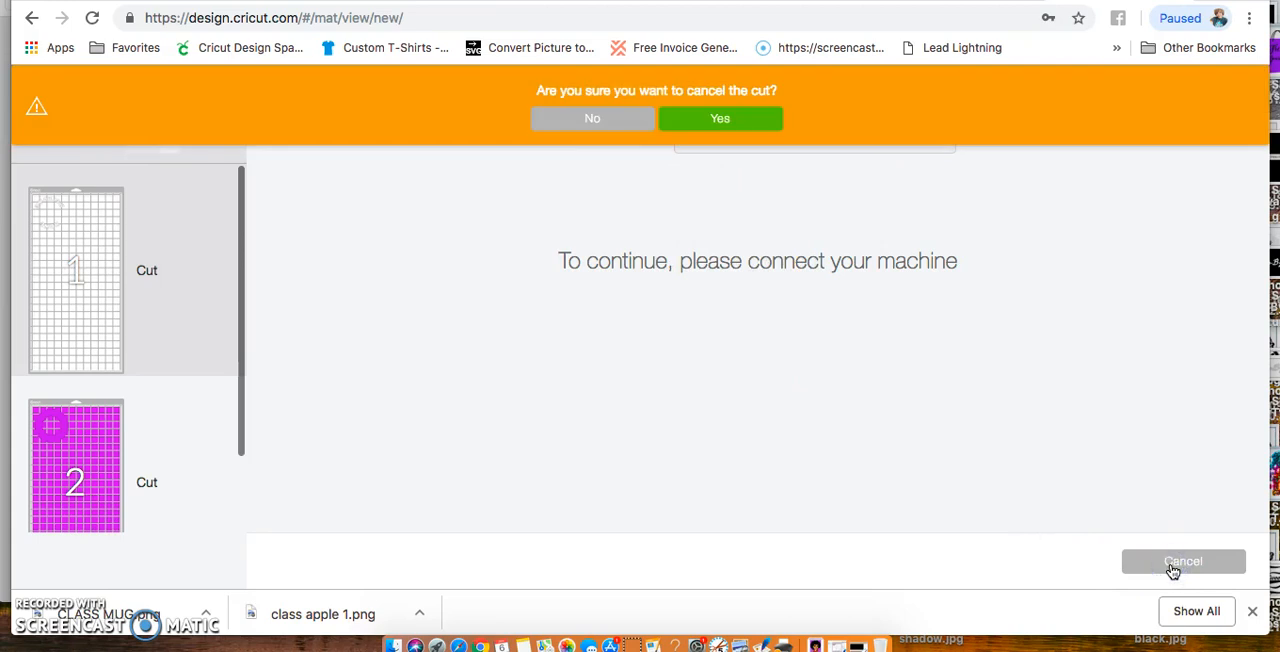
pyautogui.click(718, 119)
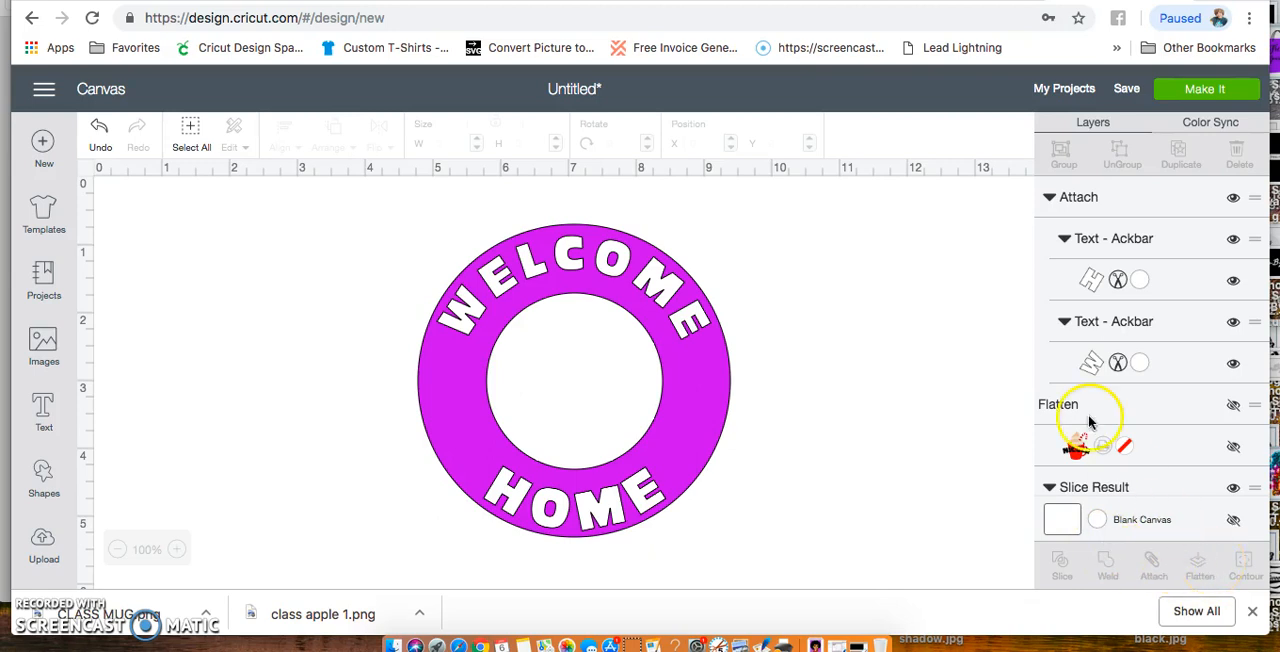
# Unhide the flattened mug design and separate it from the WELCOME HOME ring, with the mug on the right and the ring on the left
pyautogui.click(1232, 405)
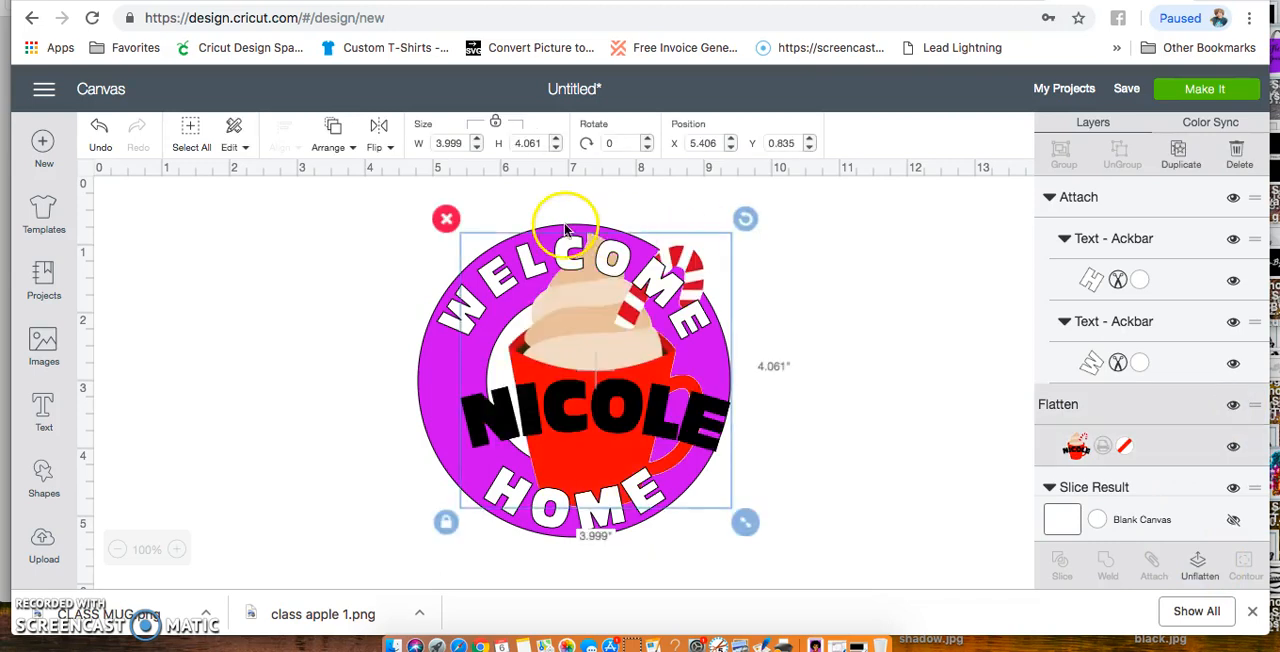
pyautogui.moveTo(598, 370); pyautogui.dragTo(877, 379)
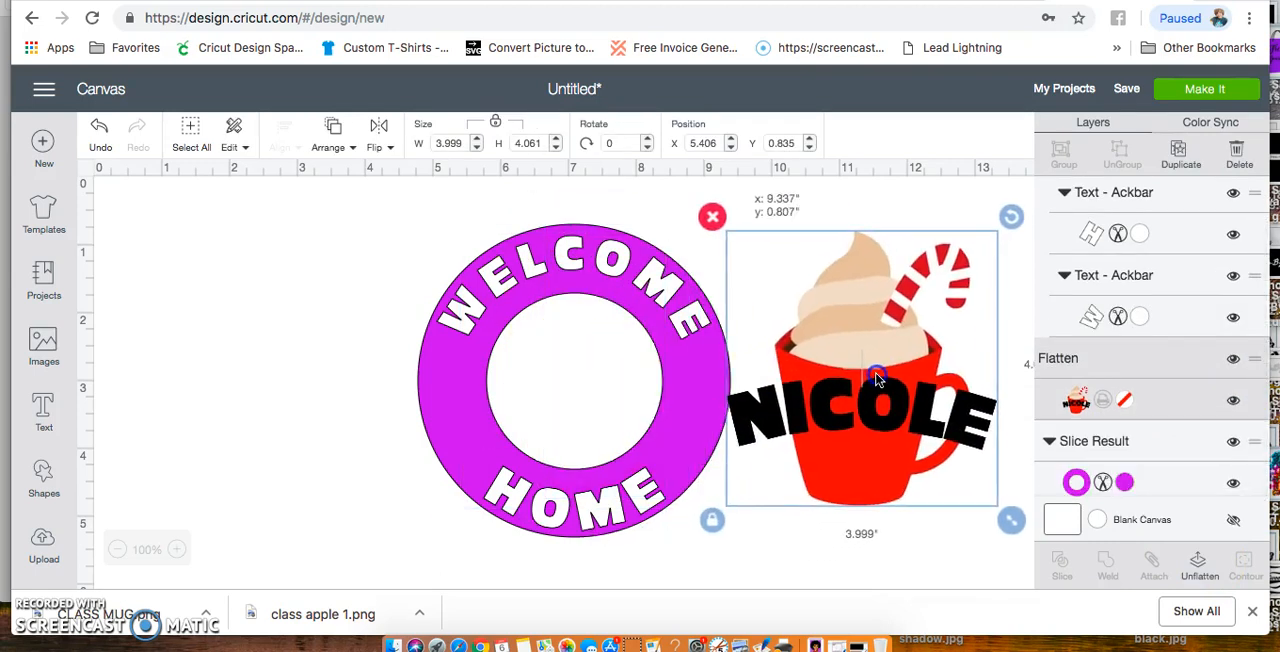
pyautogui.moveTo(386, 206); pyautogui.dragTo(684, 558)
pyautogui.moveTo(646, 503); pyautogui.dragTo(417, 494)
pyautogui.click(627, 455)
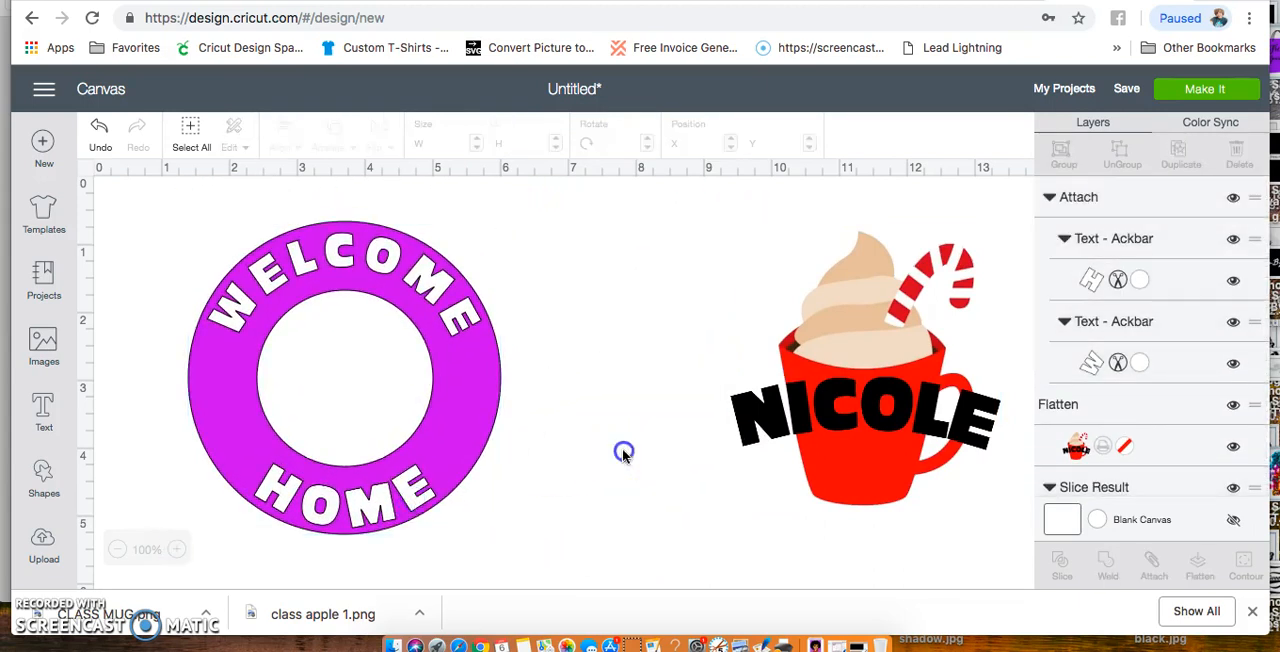
# Preview the project's mats and inspect the print-then-cut mug, the attached text and the magenta ring
pyautogui.click(938, 395)
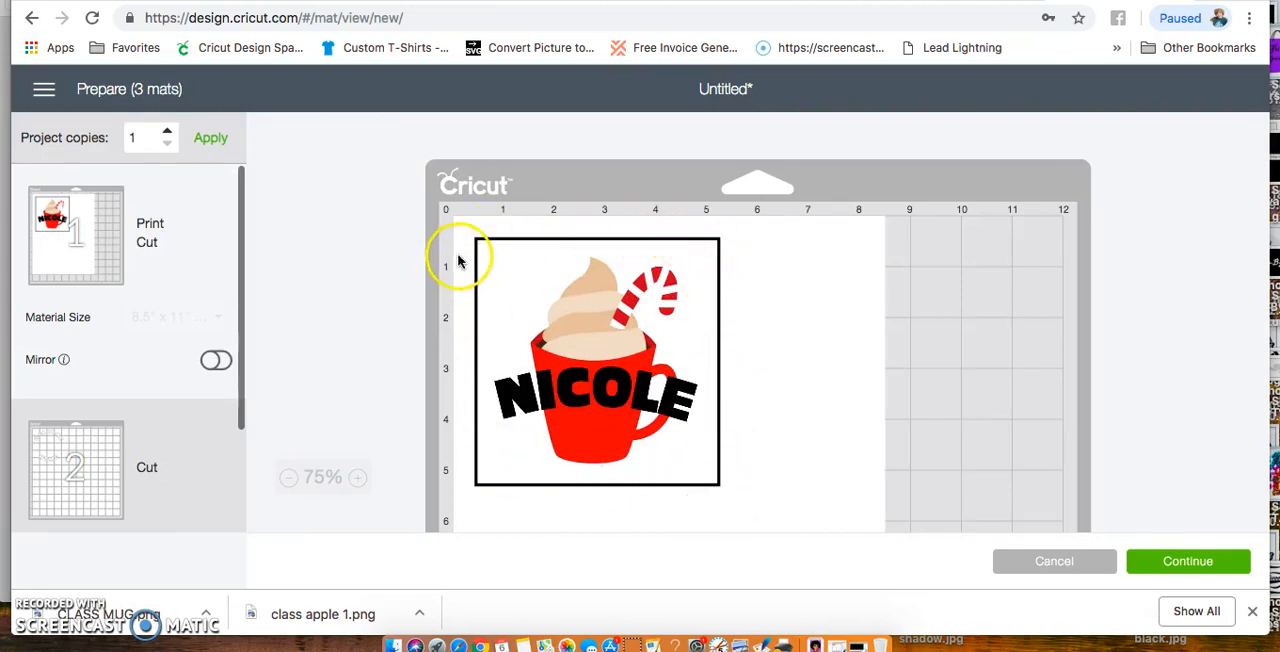
pyautogui.scroll(-3, 194, 423)
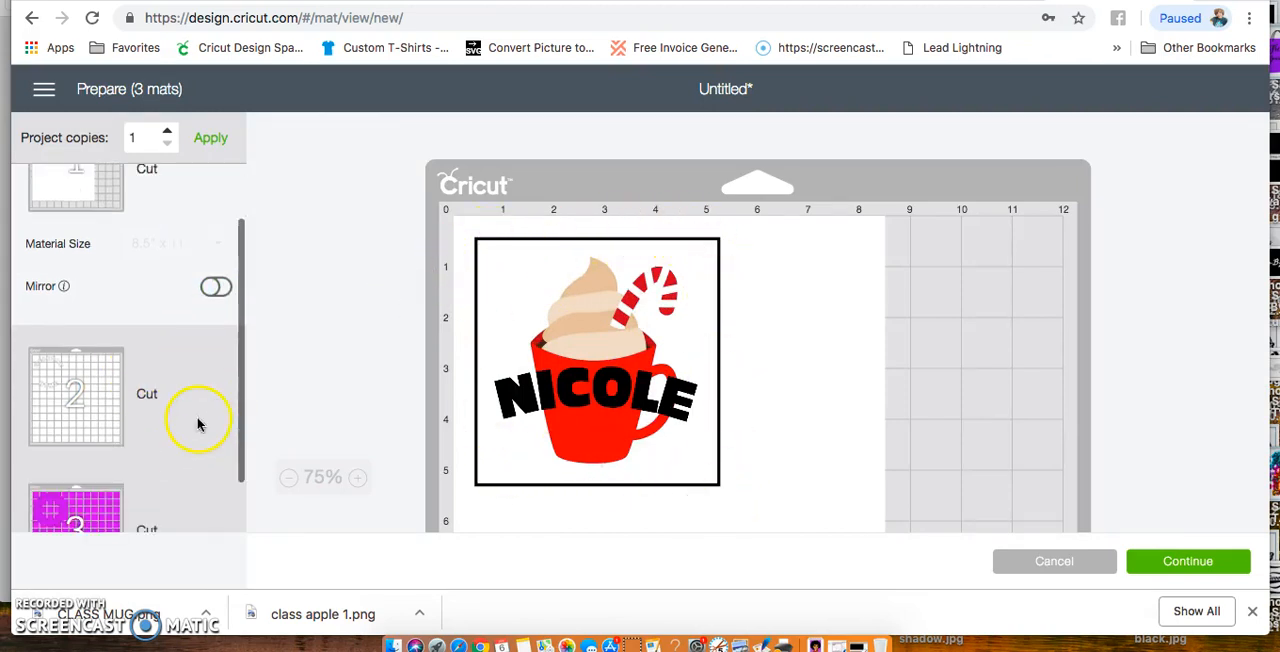
pyautogui.click(191, 331)
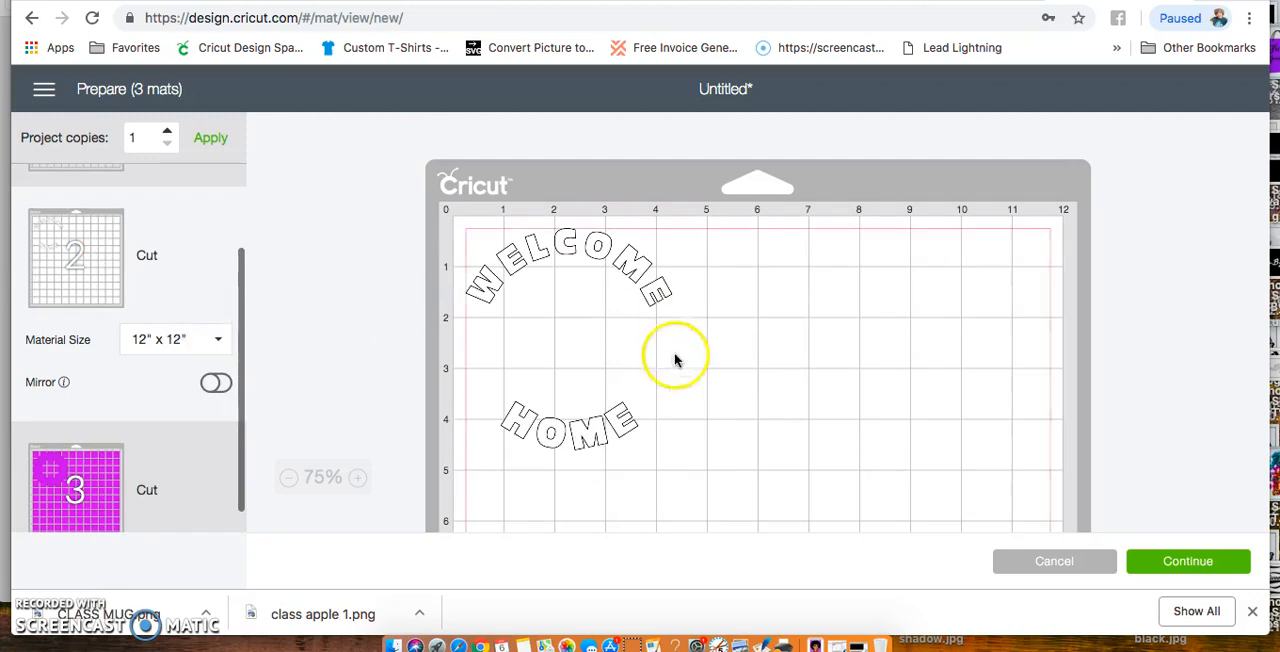
pyautogui.scroll(-3, 625, 370)
pyautogui.click(177, 449)
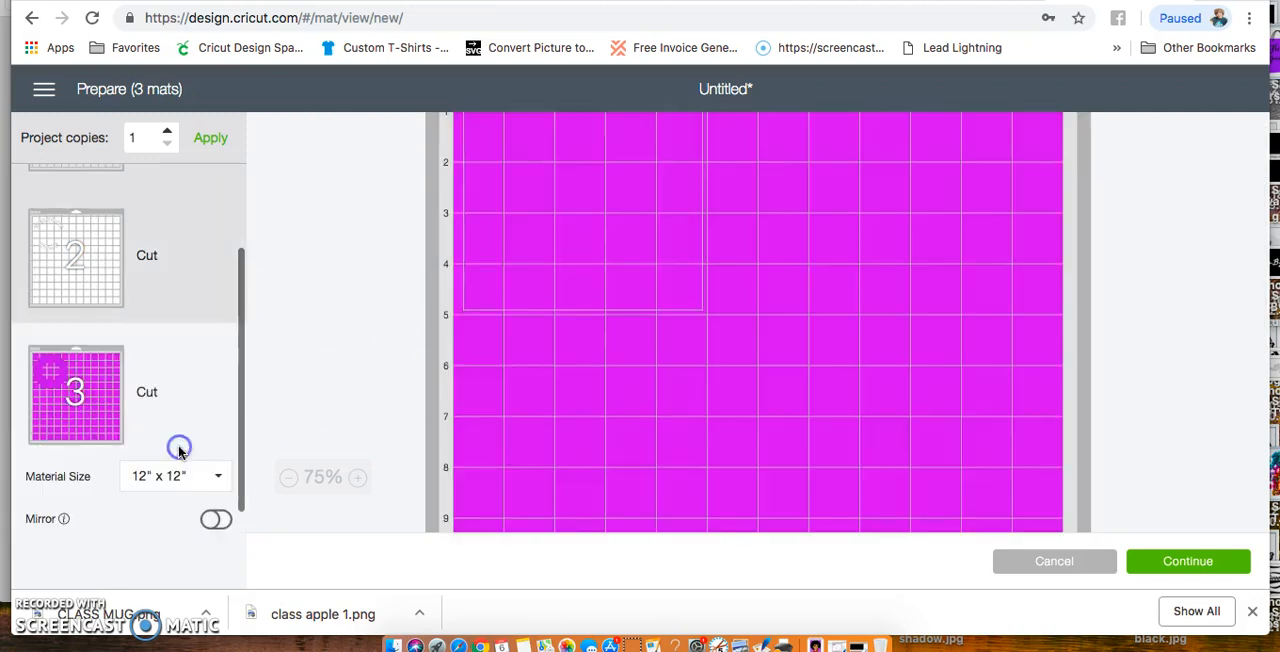
pyautogui.scroll(3, 207, 322)
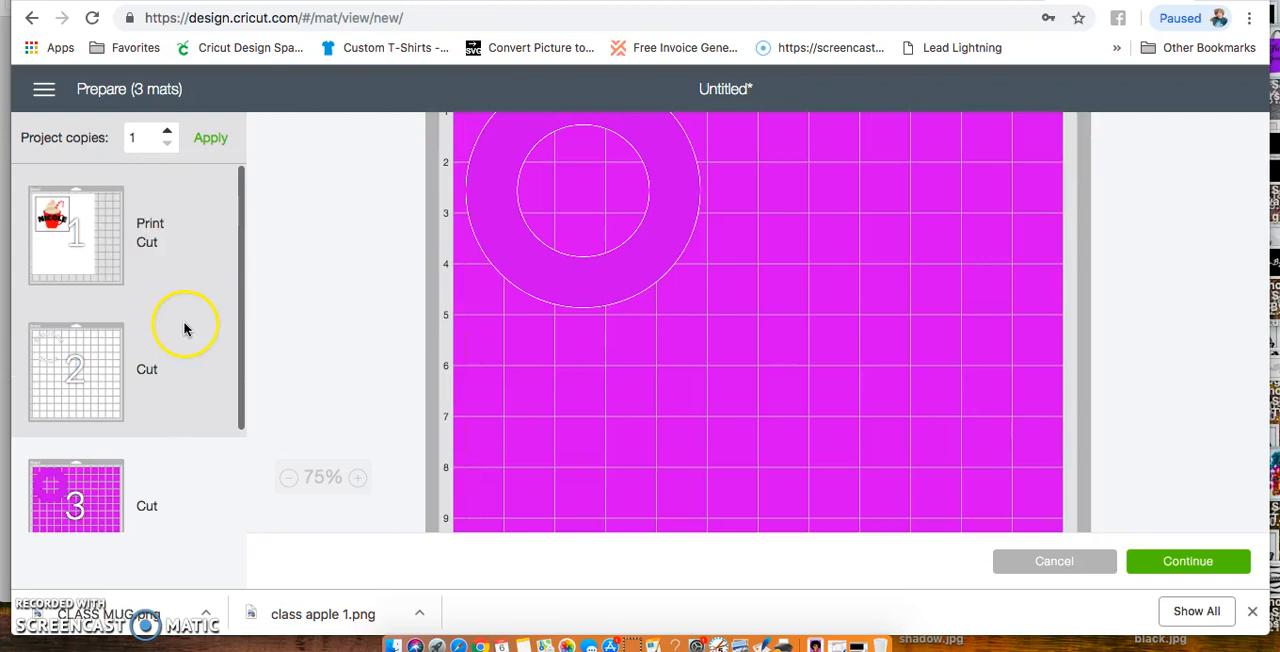
# Turn on mirroring for mat 2 with the text and mat 3 with the magenta ring
pyautogui.click(184, 325)
pyautogui.click(215, 497)
pyautogui.scroll(-3, 215, 498)
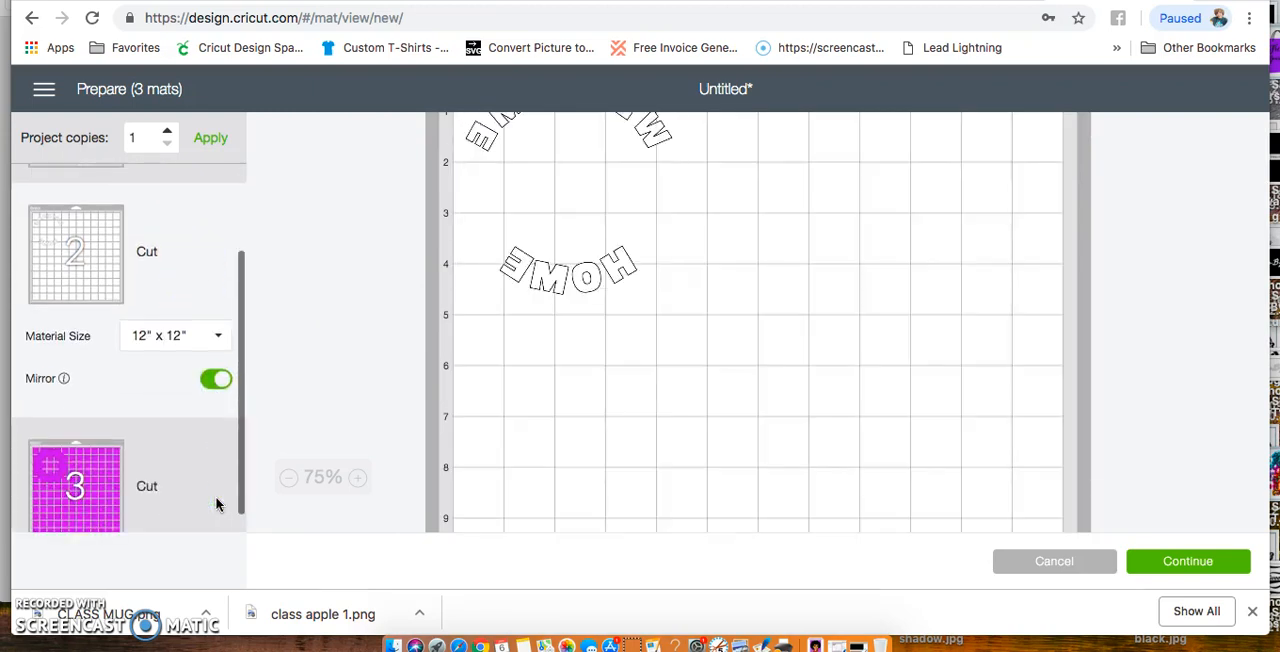
pyautogui.click(196, 470)
pyautogui.click(215, 495)
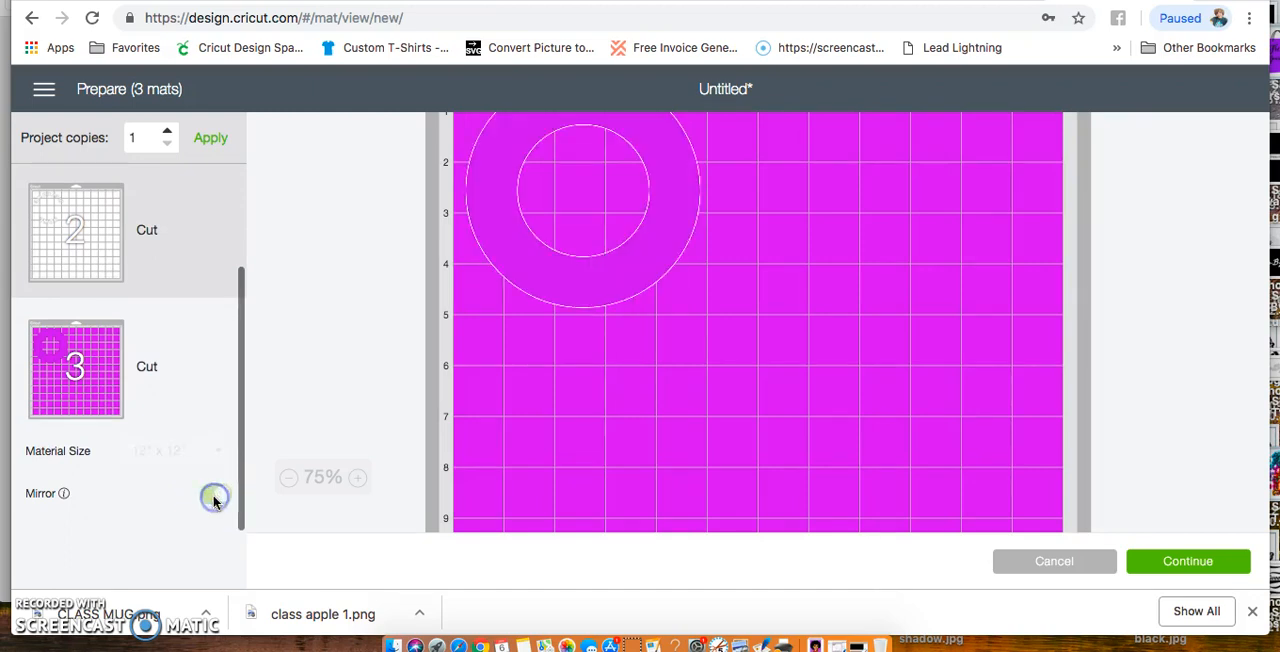
pyautogui.scroll(3, 595, 330)
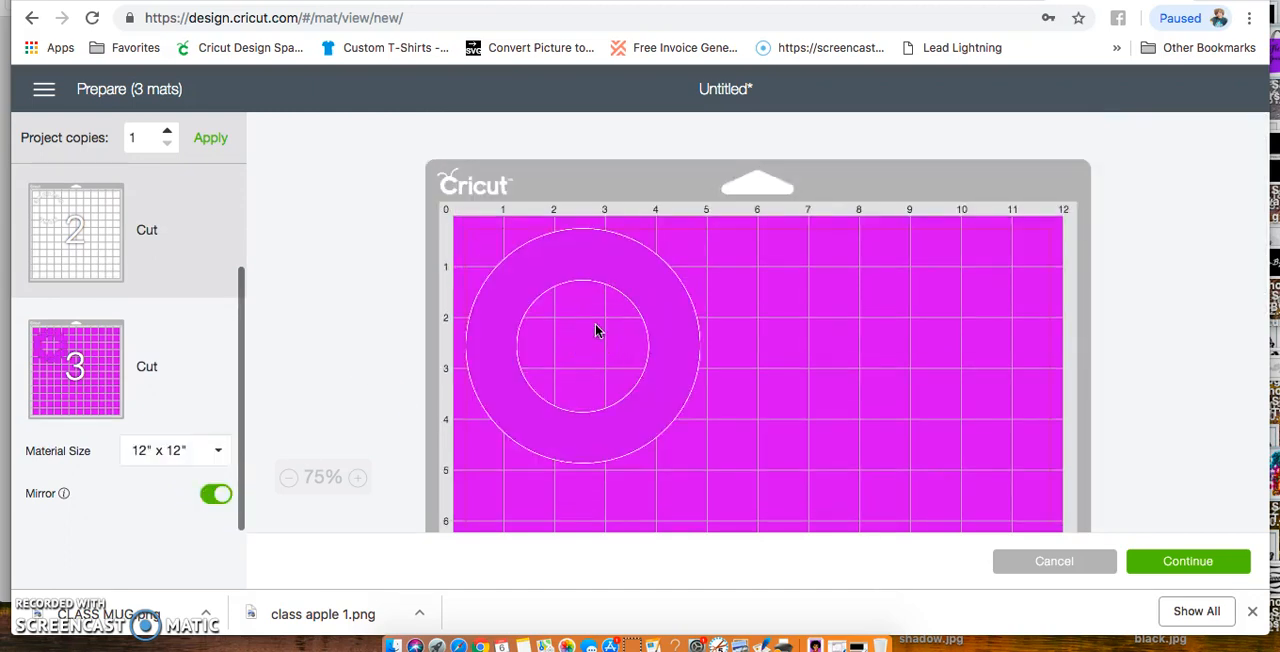
# Proceed with the three mats to the machine connection stage, cancel the cut and go back to the canvas
pyautogui.click(1180, 565)
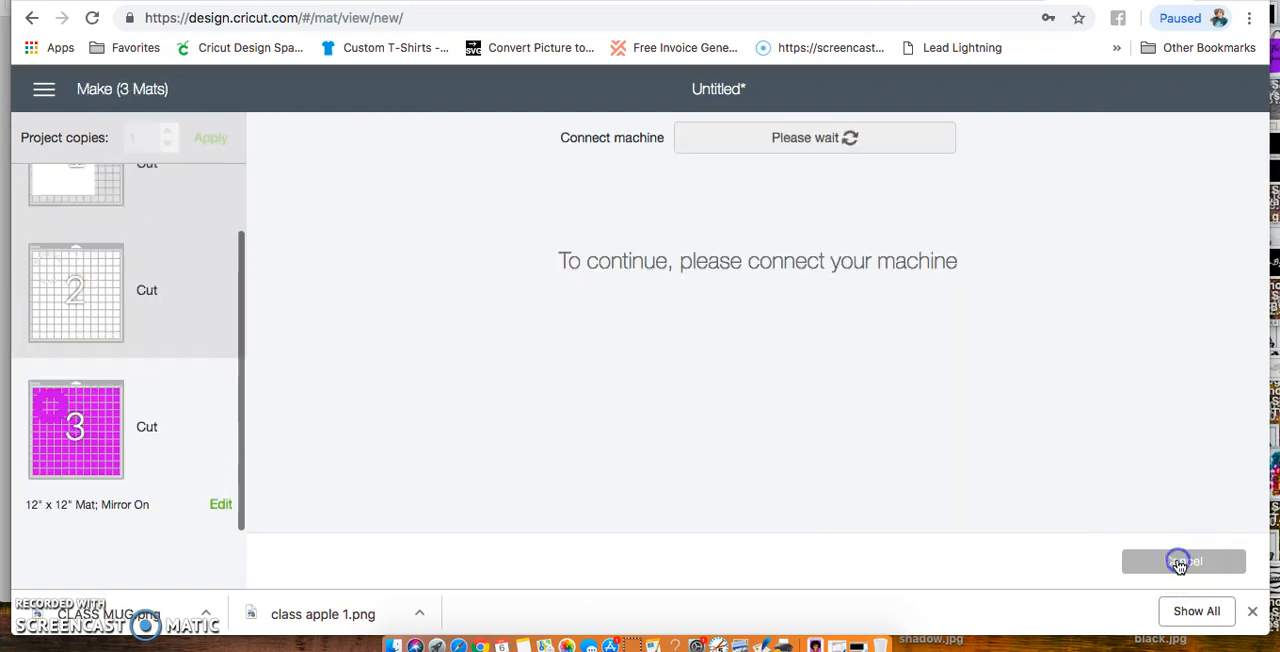
pyautogui.click(1180, 565)
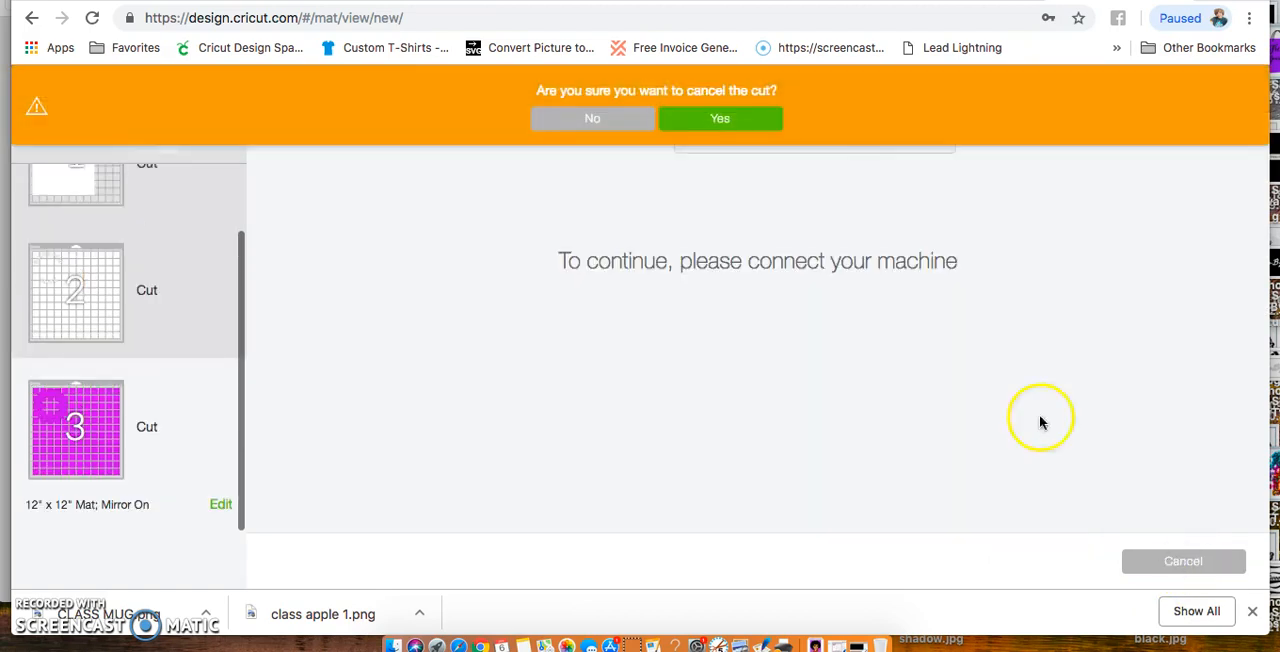
pyautogui.click(737, 118)
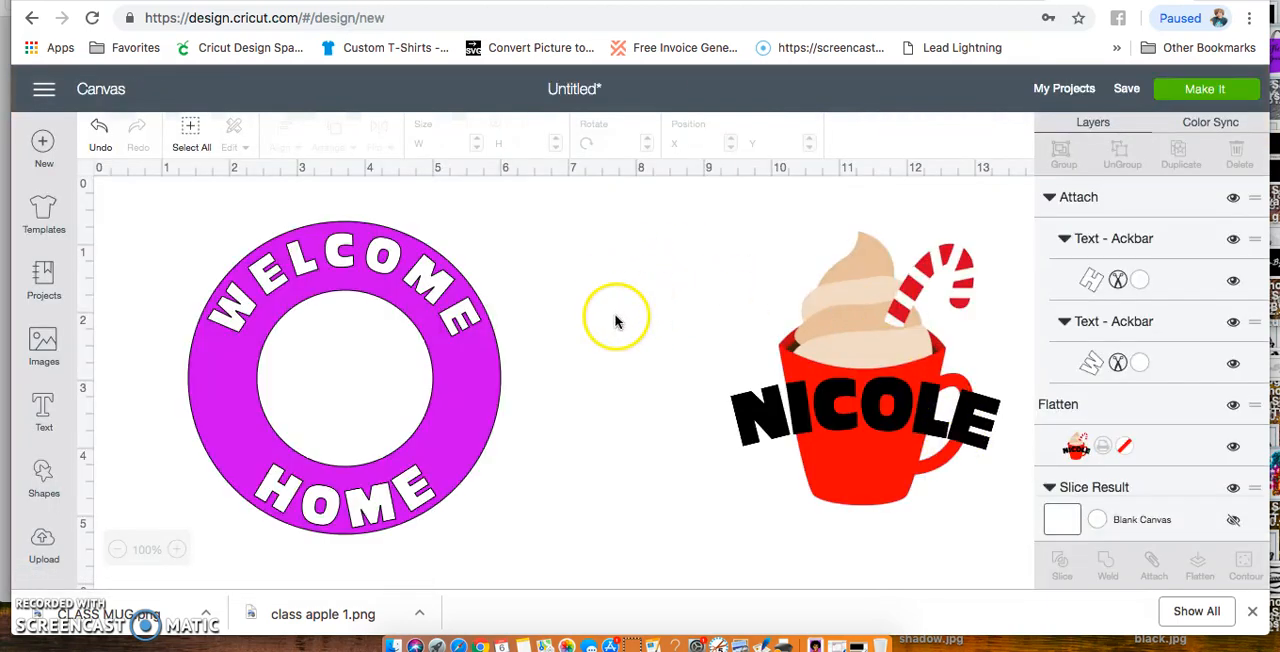
# Try the different canvas grid options in the Design Space settings and set the canvas to Full Grid
pyautogui.click(45, 93)
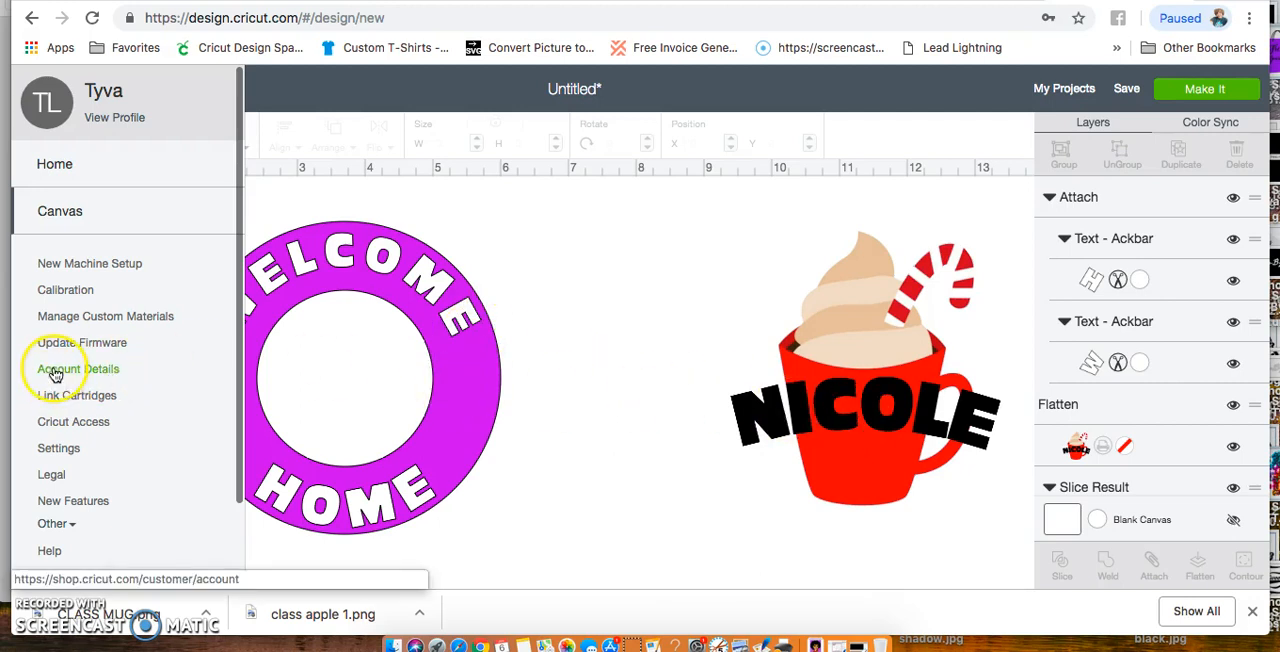
pyautogui.click(50, 449)
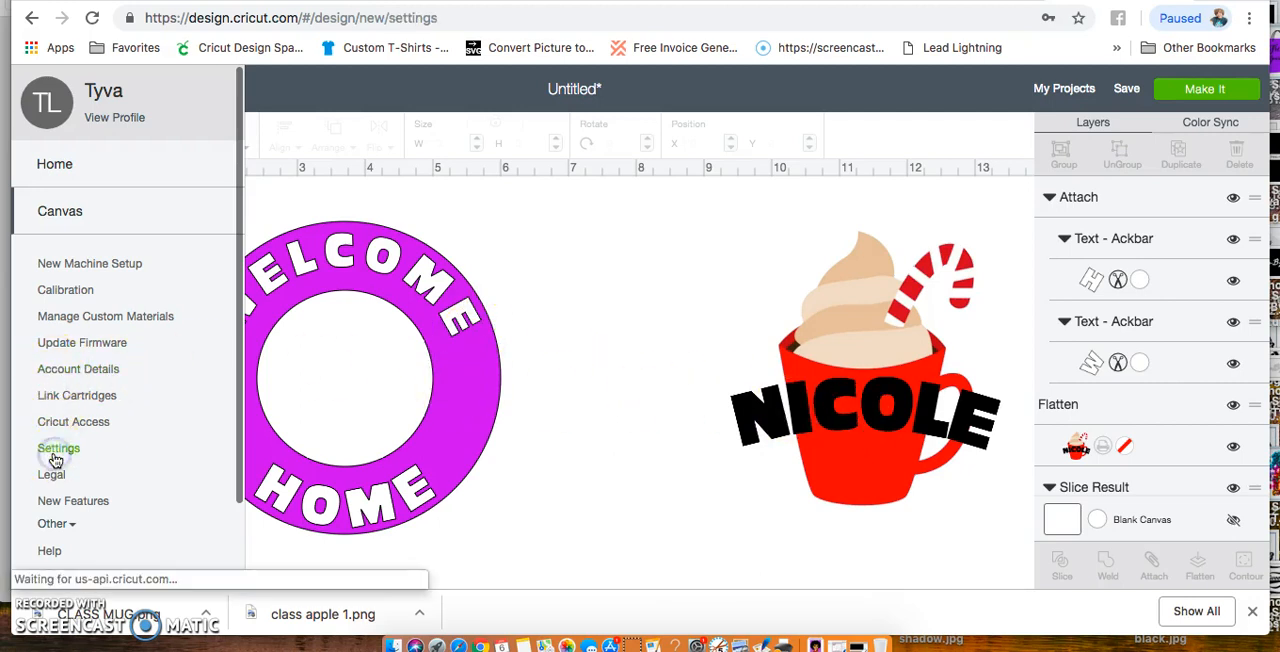
pyautogui.click(270, 324)
pyautogui.click(467, 323)
pyautogui.click(666, 323)
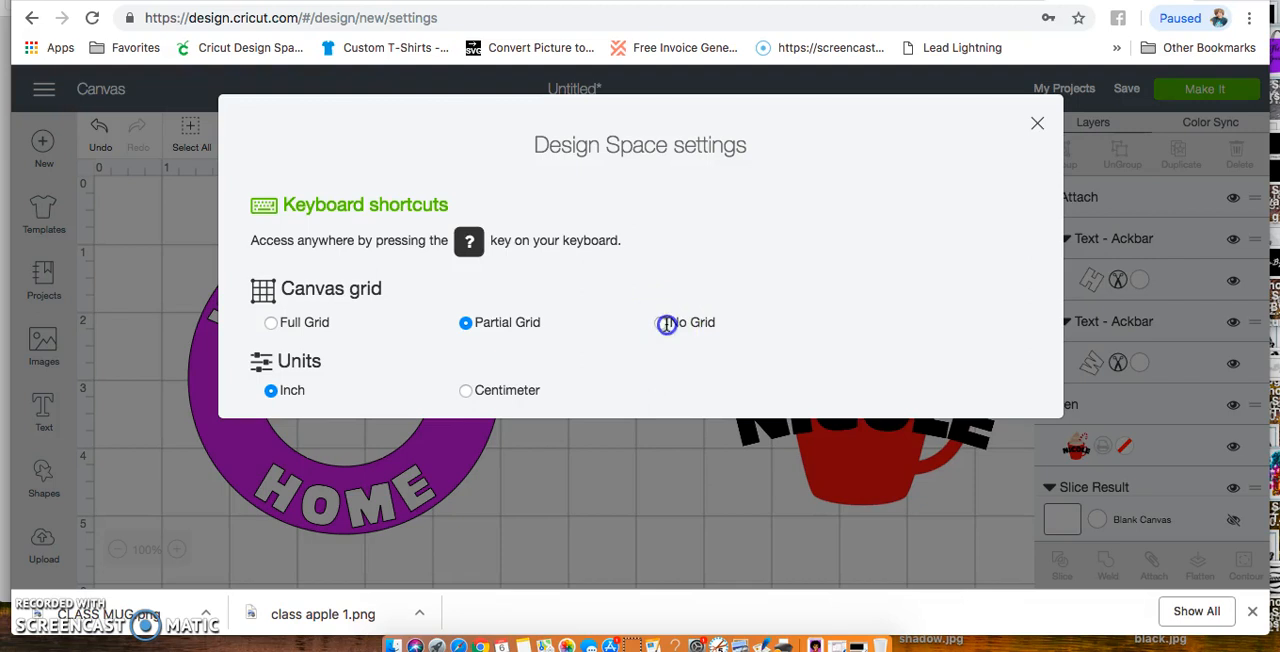
pyautogui.click(272, 324)
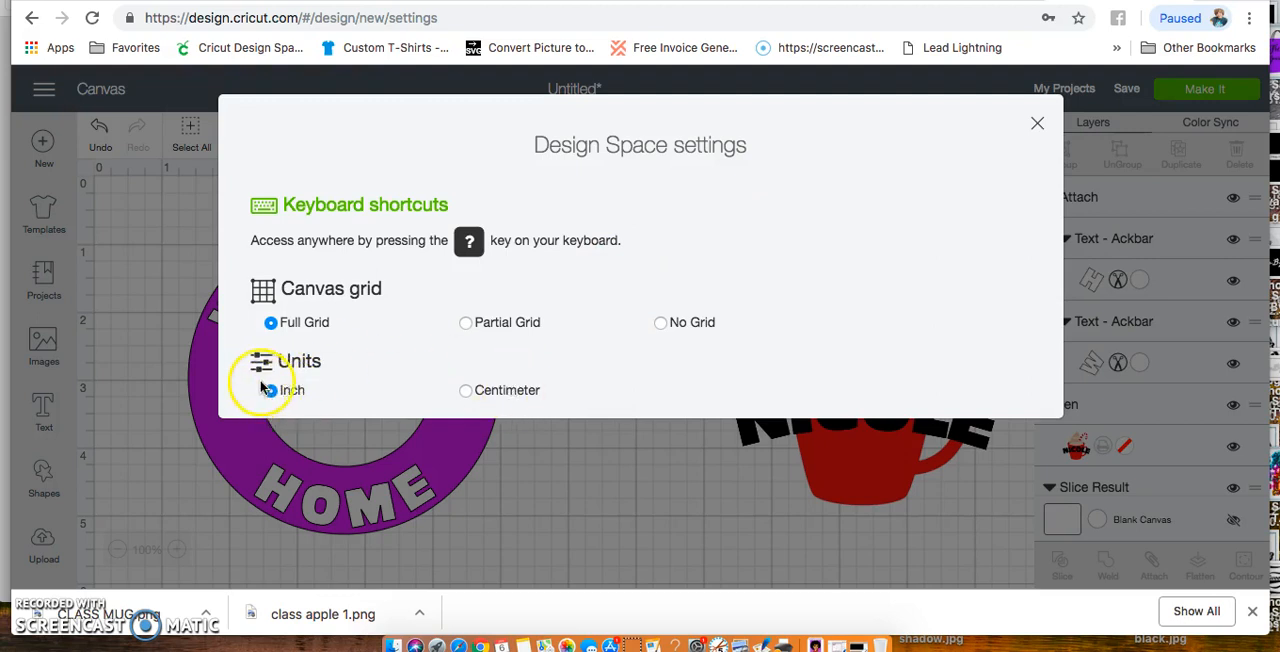
pyautogui.click(1034, 128)
# Move the flattened mug design closer to the ring, to about X 6.93 and Y 0.9
pyautogui.moveTo(888, 396); pyautogui.dragTo(718, 385)
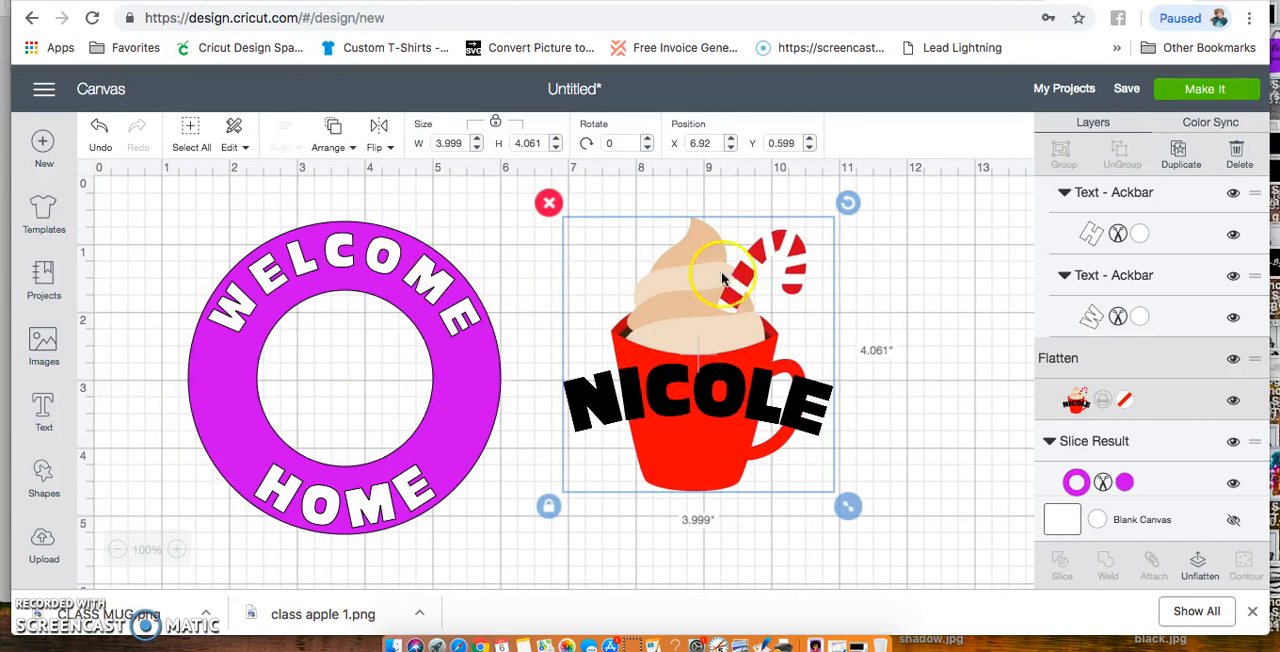
pyautogui.moveTo(648, 467); pyautogui.dragTo(650, 504)
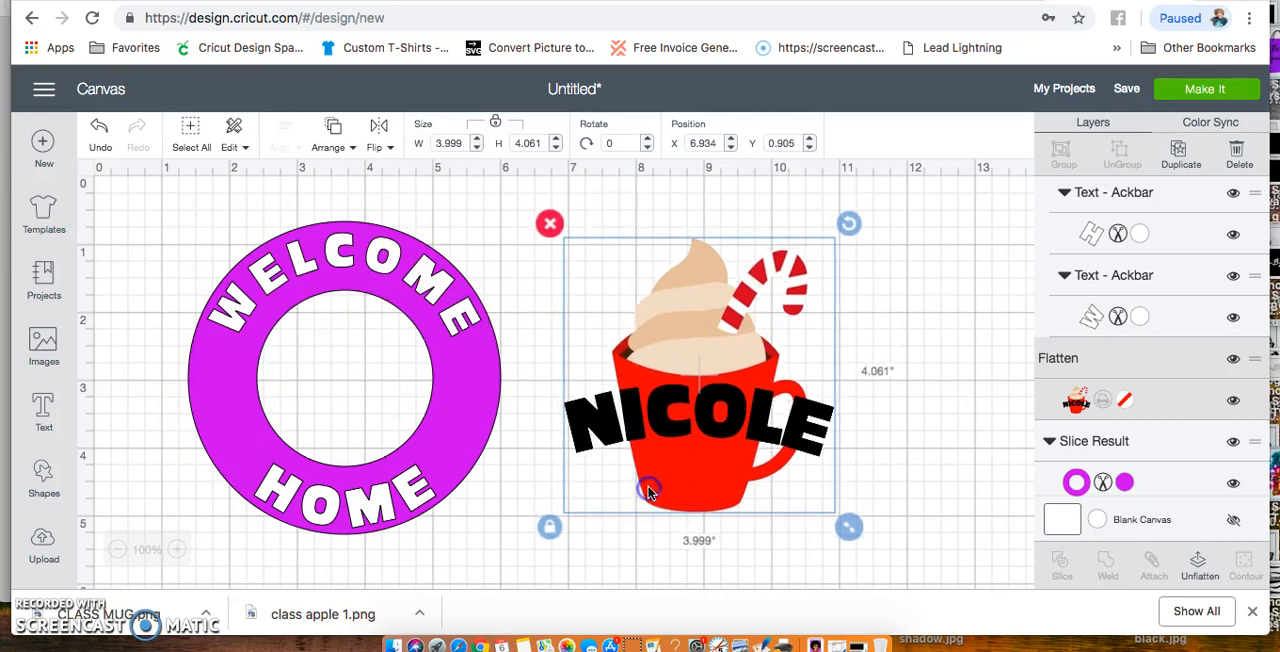
# Set the canvas grid to No Grid in the Design Space settings and deselect the mug design
pyautogui.click(45, 90)
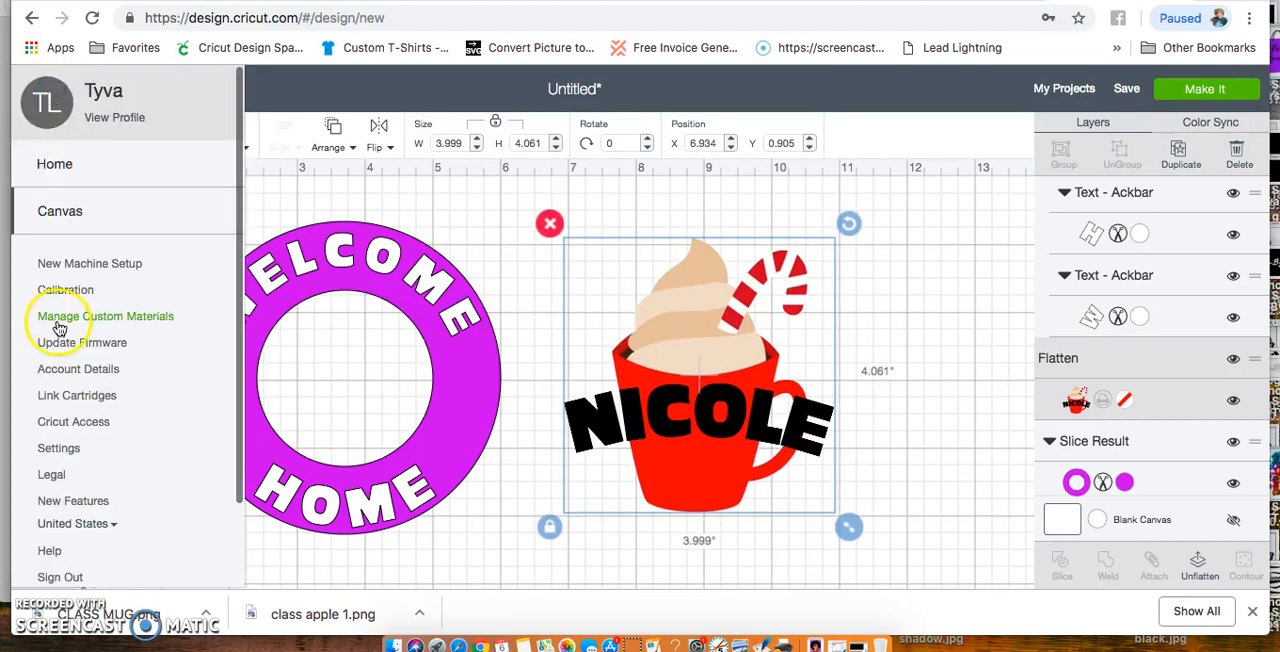
pyautogui.click(50, 448)
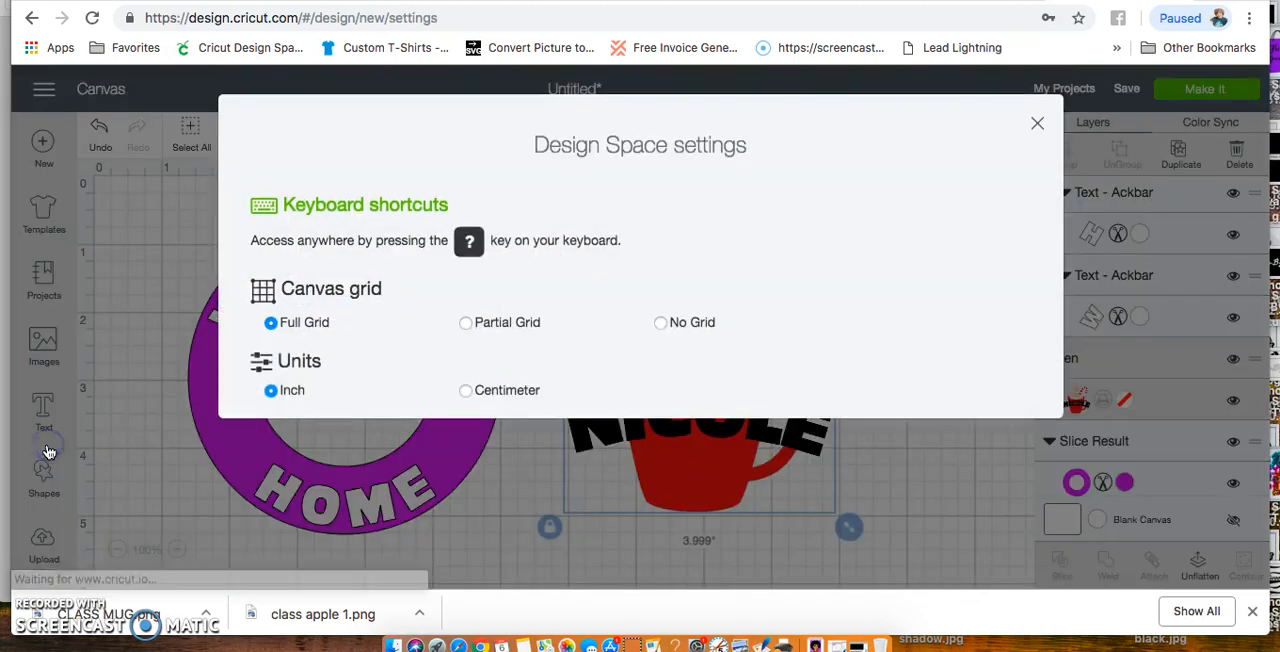
pyautogui.click(661, 322)
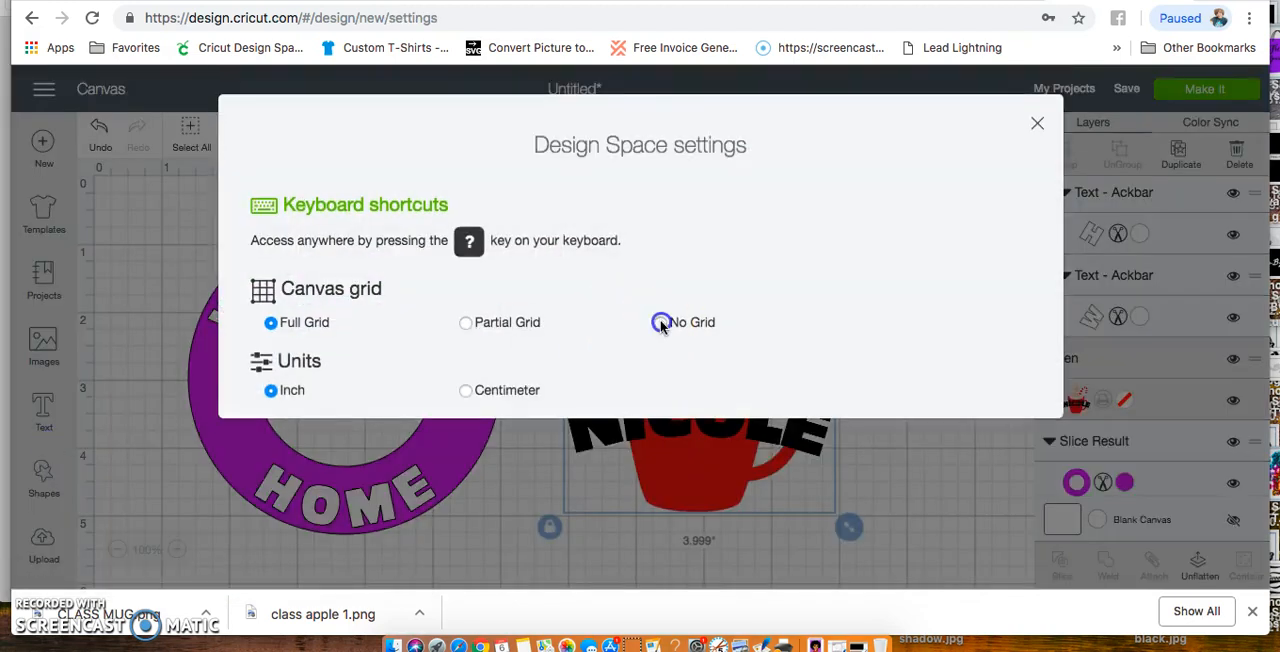
pyautogui.click(1037, 123)
pyautogui.click(924, 374)
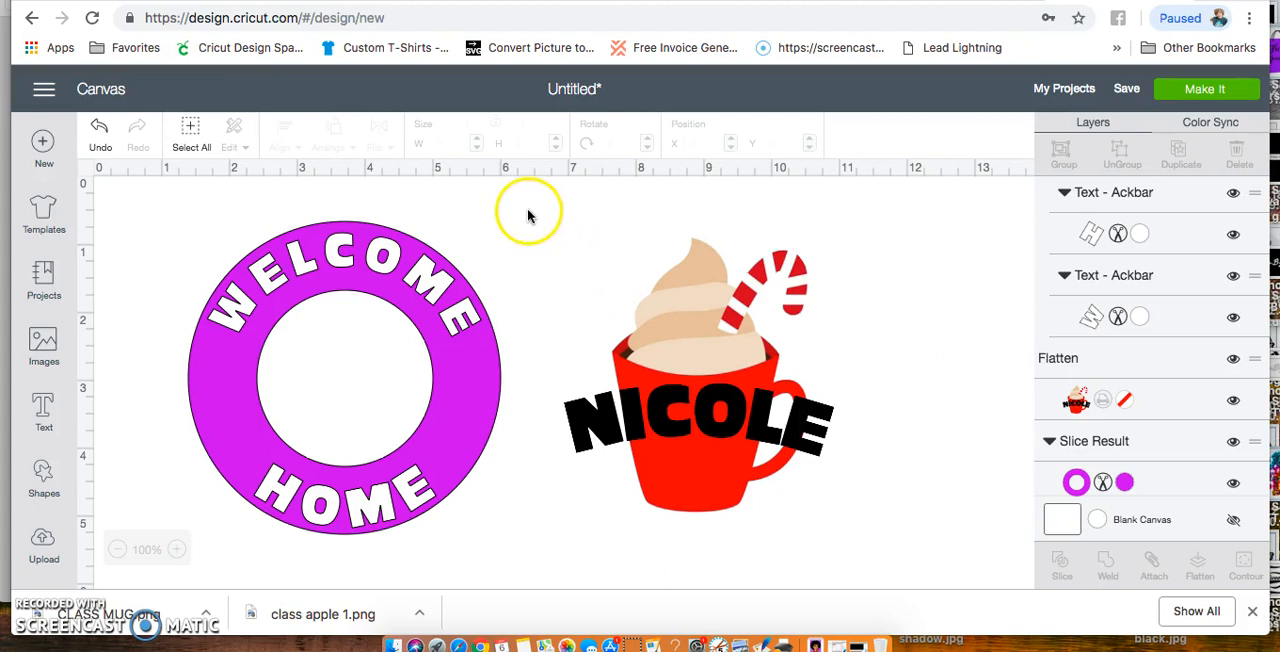
# Capture a screenshot of the canvas area containing the WELCOME HOME ring and the mug design
pyautogui.moveTo(157, 204); pyautogui.dragTo(863, 544)
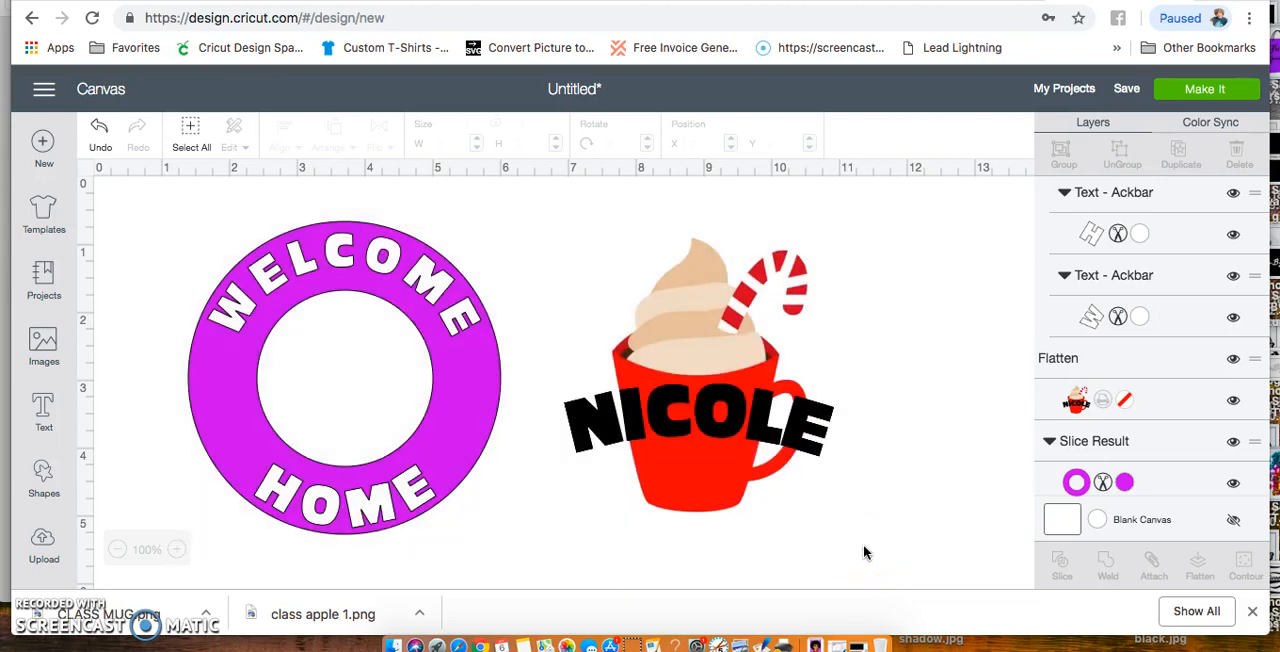
pyautogui.click(531, 395)
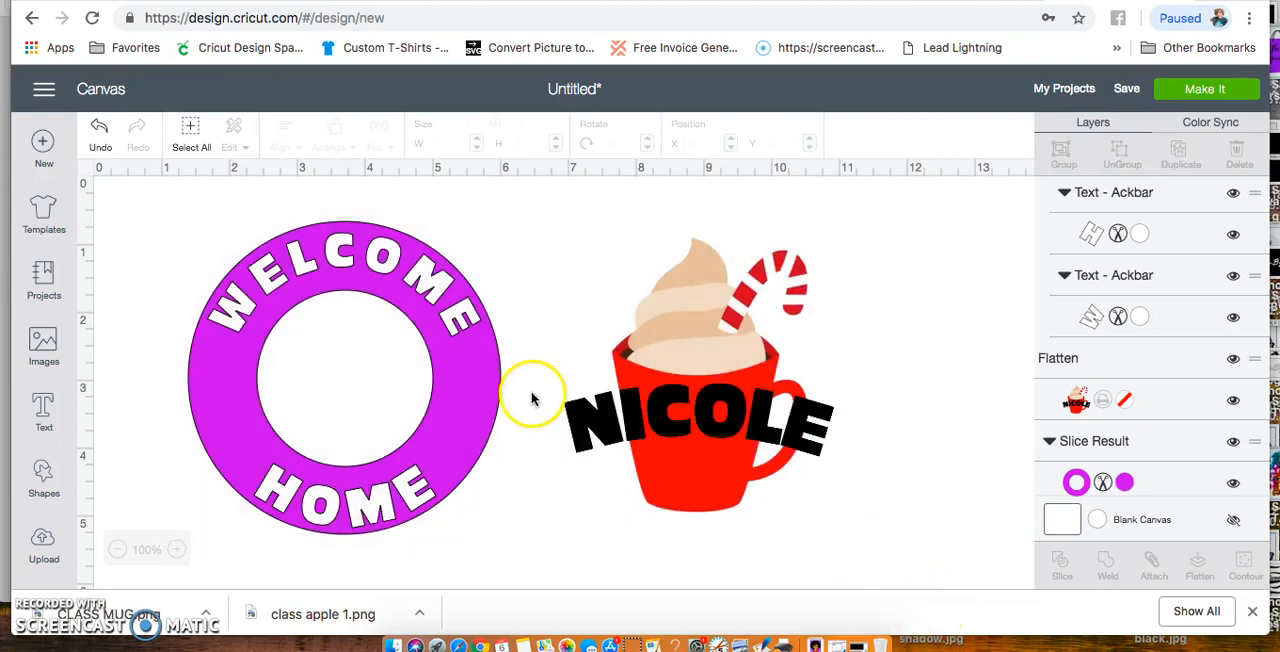